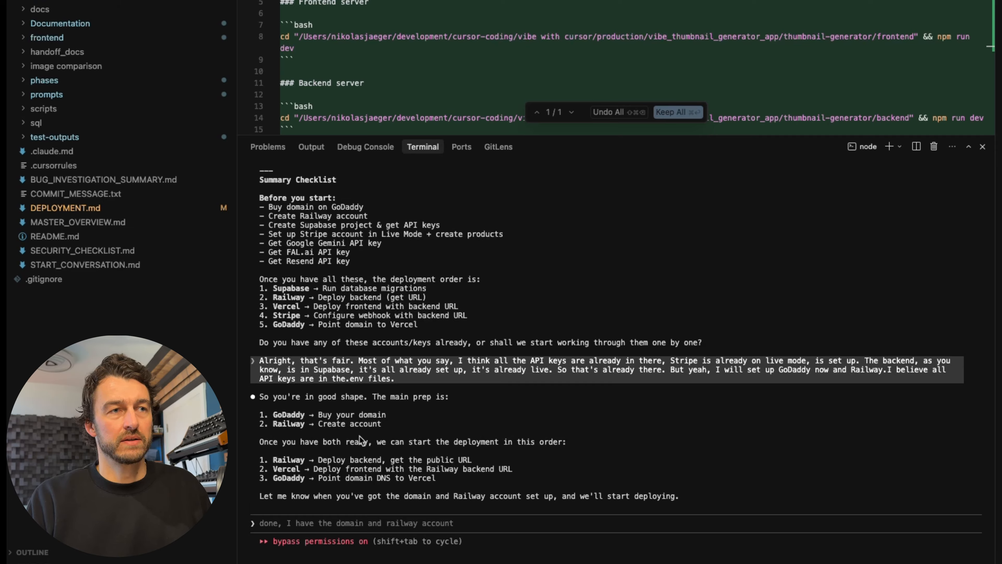
- Read the terminal's instructions for deploying the backend to Railway, covering project creation, build settings, environment variables and deployment
{"action": "left_click", "coordinate": [313, 523]}
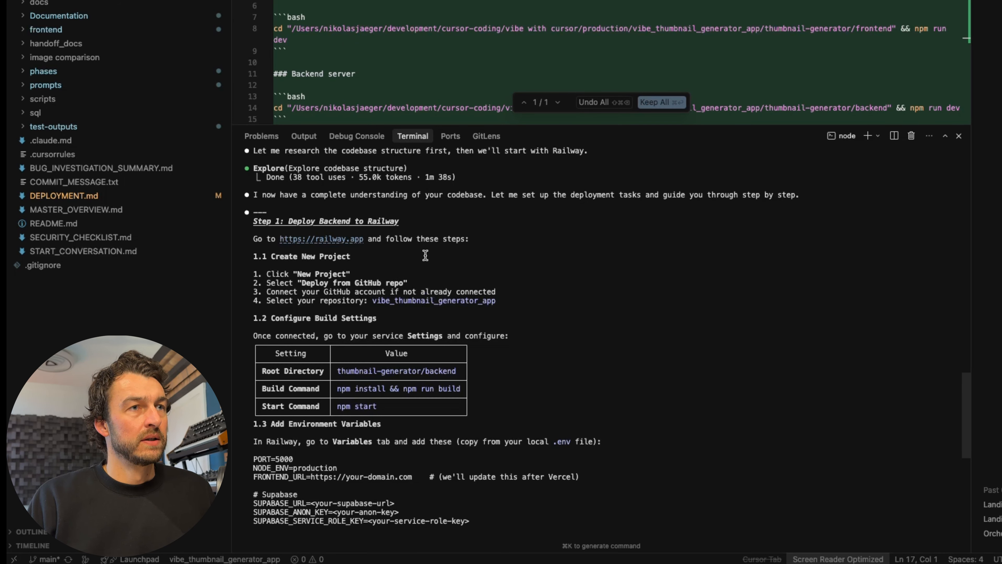
{"action": "scroll", "coordinate": [422, 256], "scroll_direction": "down", "scroll_amount": 3}
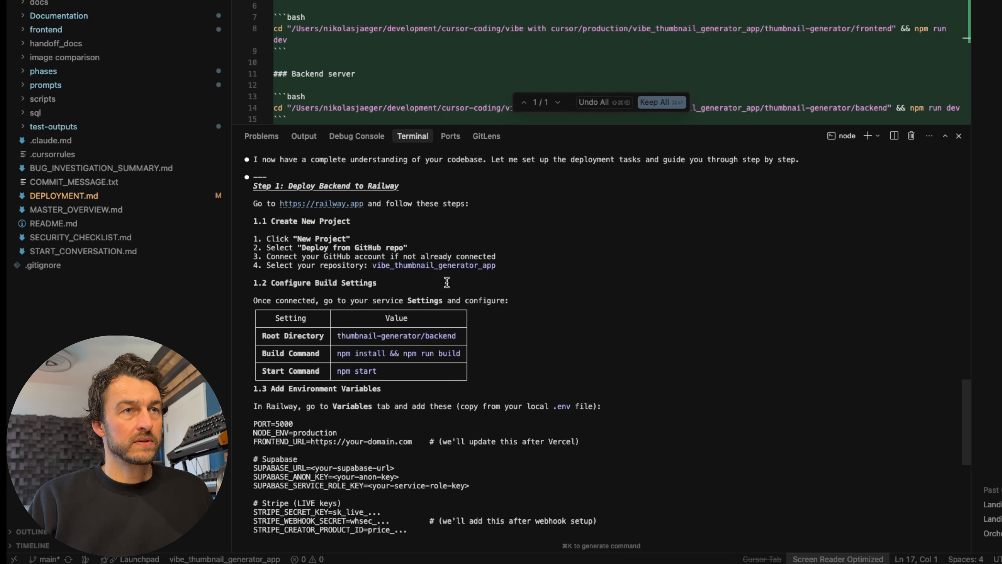
{"action": "scroll", "coordinate": [413, 284], "scroll_direction": "down", "scroll_amount": 3}
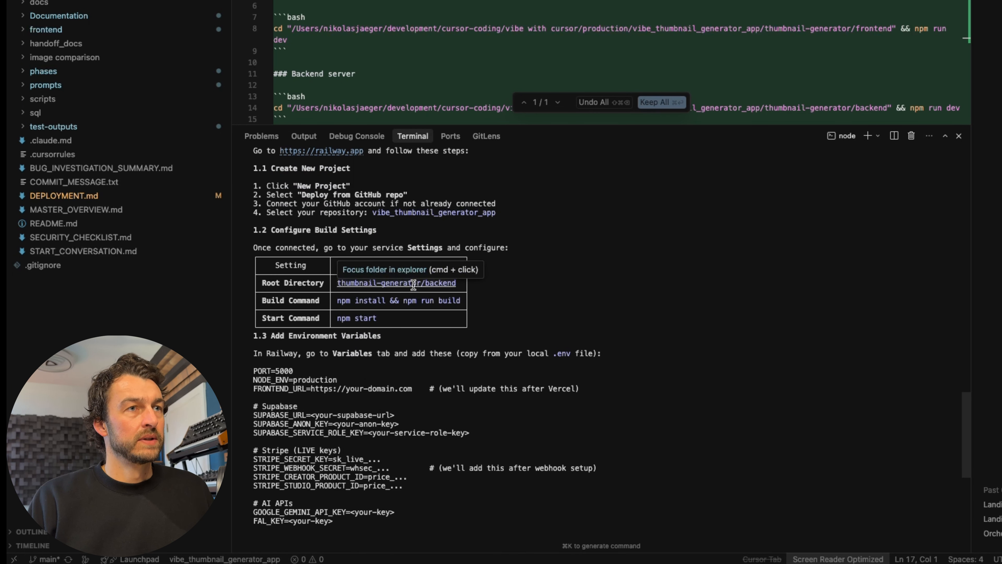
{"action": "scroll", "coordinate": [504, 358], "scroll_direction": "down", "scroll_amount": 1}
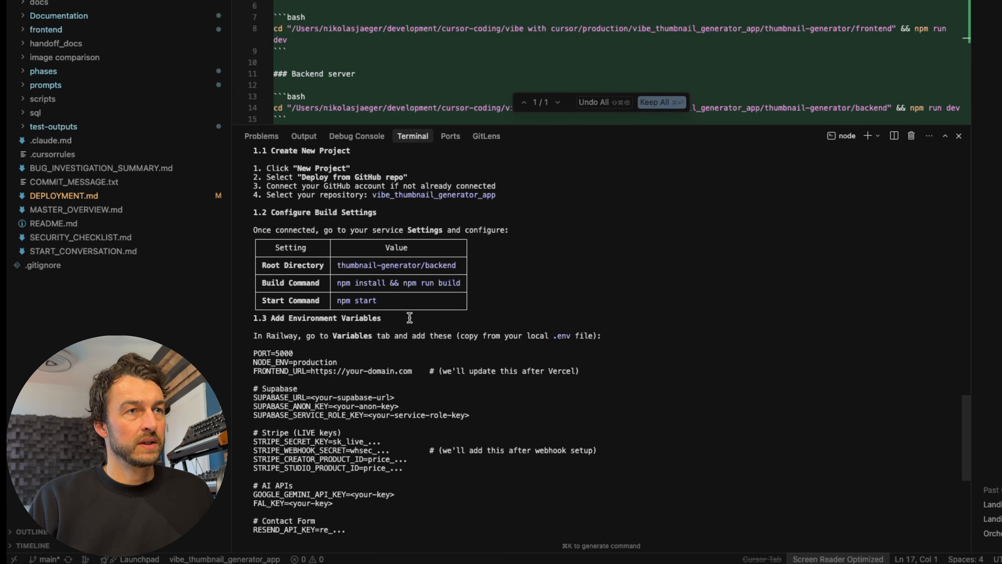
{"action": "scroll", "coordinate": [409, 317], "scroll_direction": "down", "scroll_amount": 2}
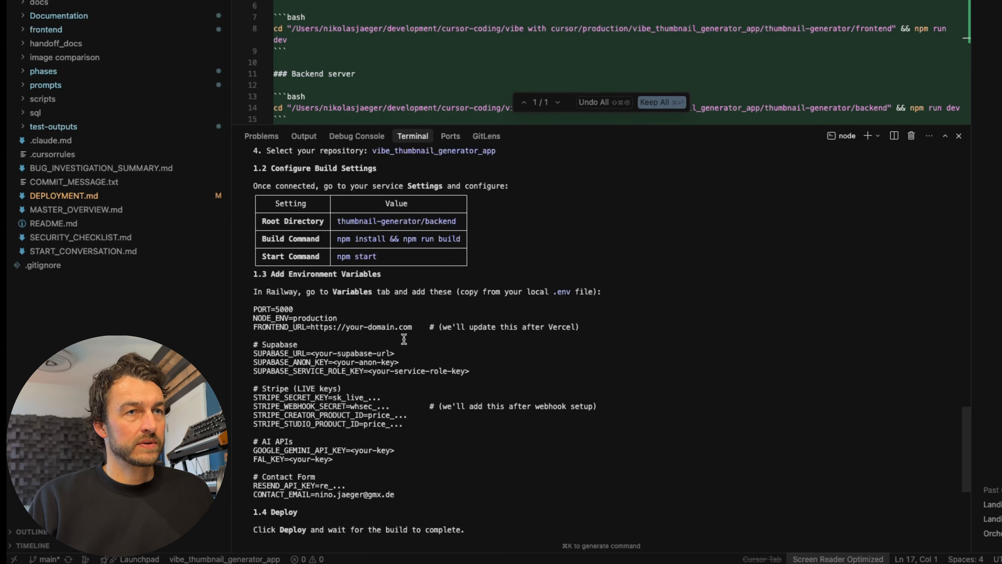
{"action": "scroll", "coordinate": [363, 397], "scroll_direction": "down", "scroll_amount": 2}
{"action": "scroll", "coordinate": [364, 397], "scroll_direction": "down", "scroll_amount": 6}
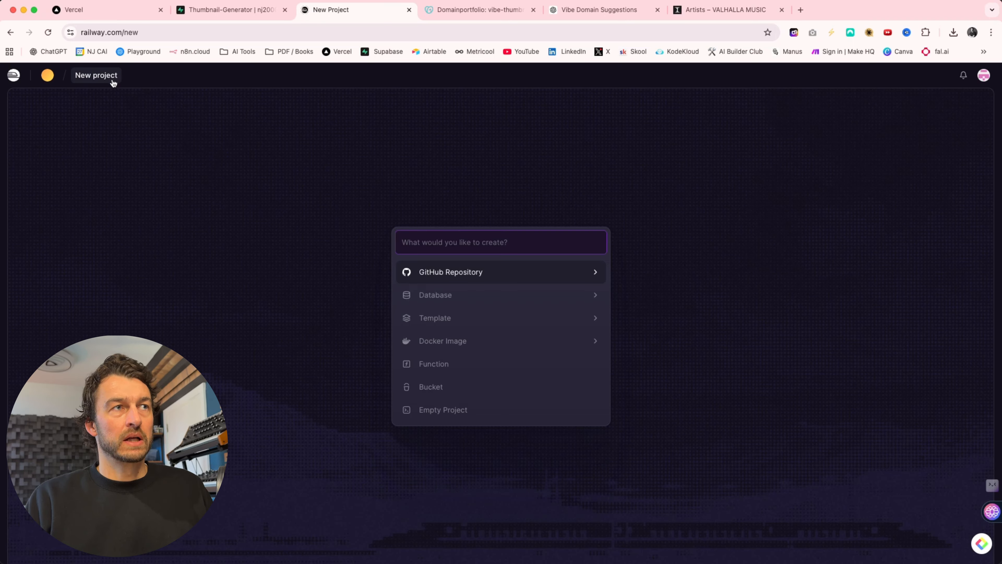
- In Railway's new project page, choose a GitHub repository source and install and authorize the Railway App for all repositories
{"action": "left_click", "coordinate": [453, 274]}
{"action": "left_click", "coordinate": [454, 275]}
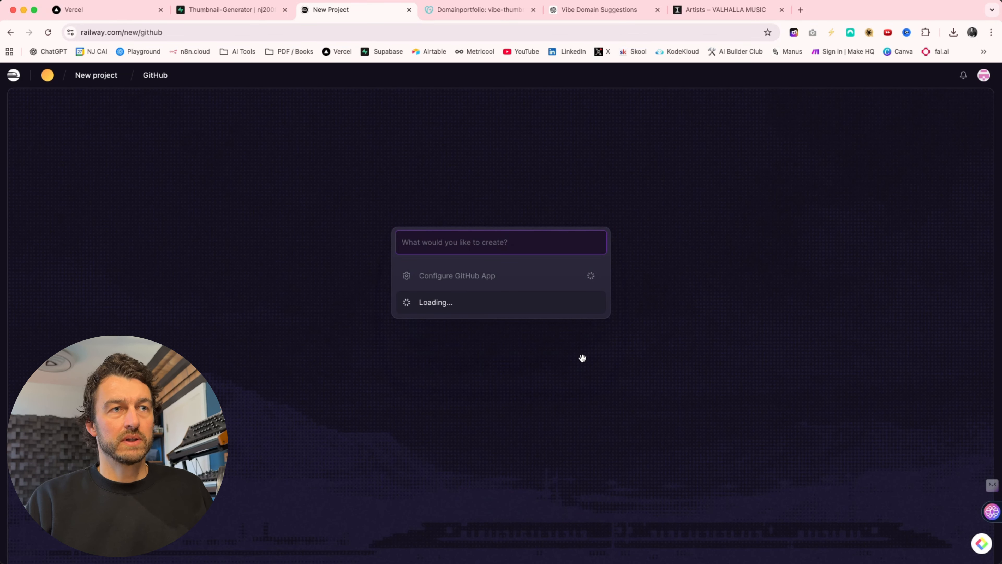
{"action": "scroll", "coordinate": [280, 268], "scroll_direction": "down", "scroll_amount": 2}
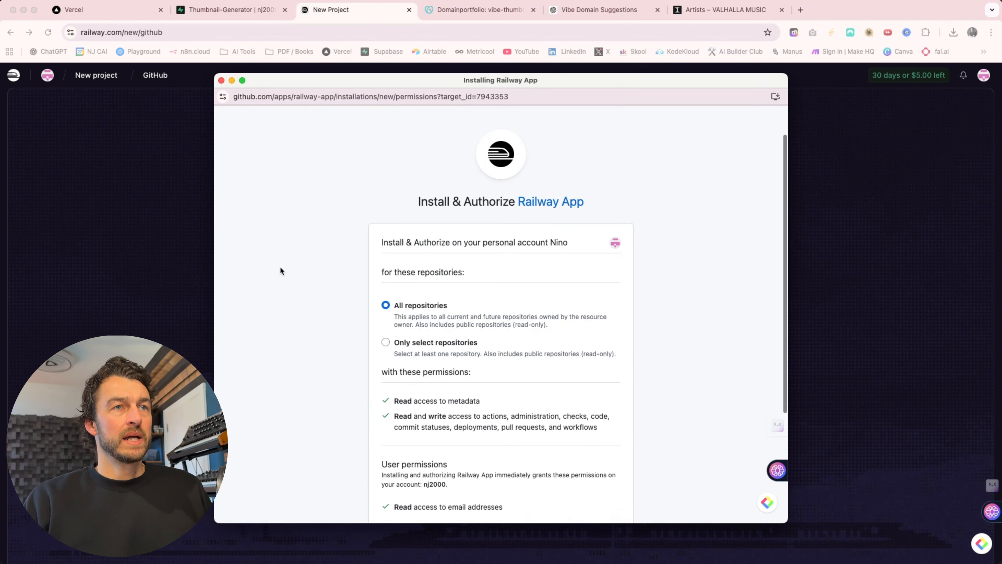
{"action": "scroll", "coordinate": [450, 256], "scroll_direction": "down", "scroll_amount": 3}
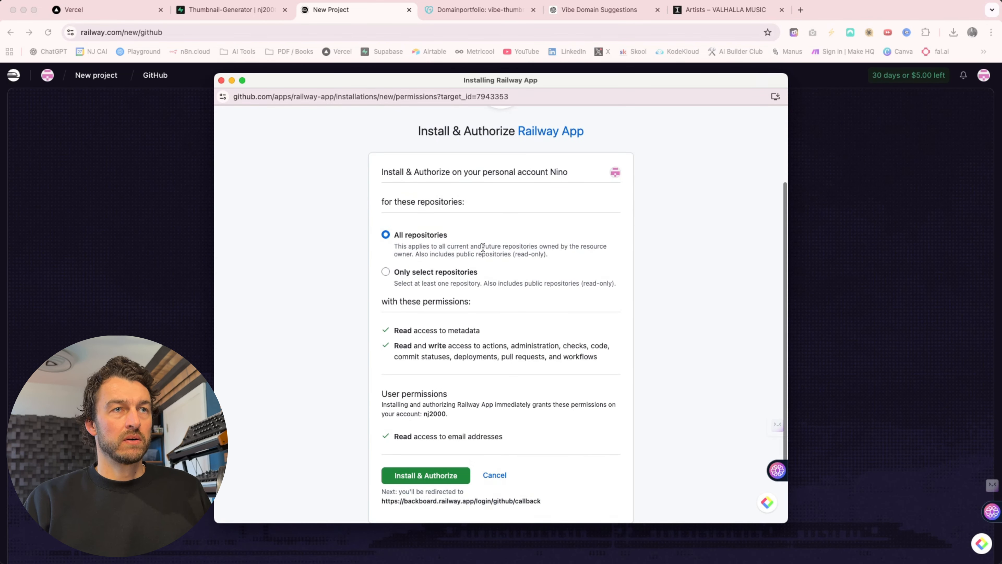
{"action": "scroll", "coordinate": [490, 357], "scroll_direction": "down", "scroll_amount": 3}
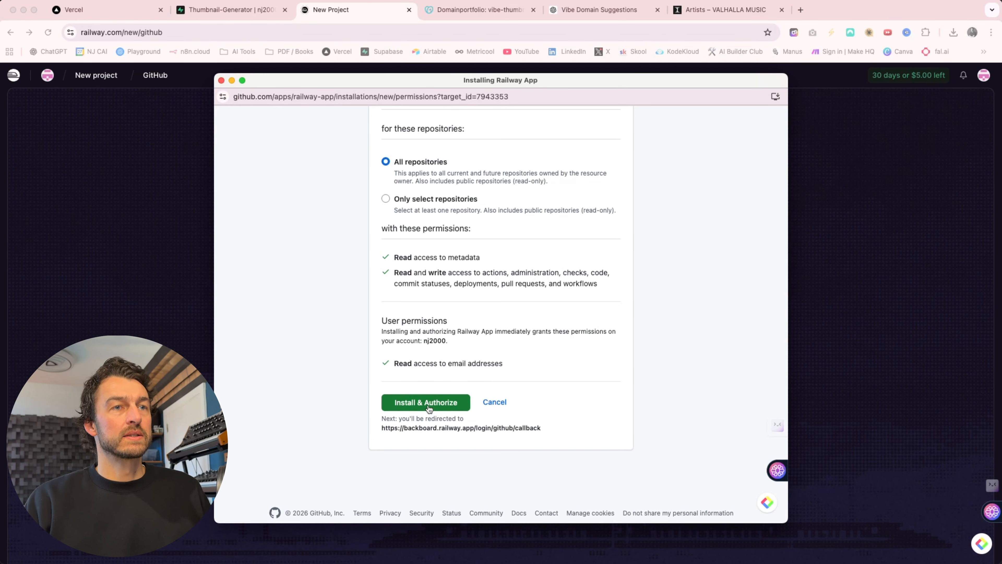
{"action": "left_click", "coordinate": [433, 407]}
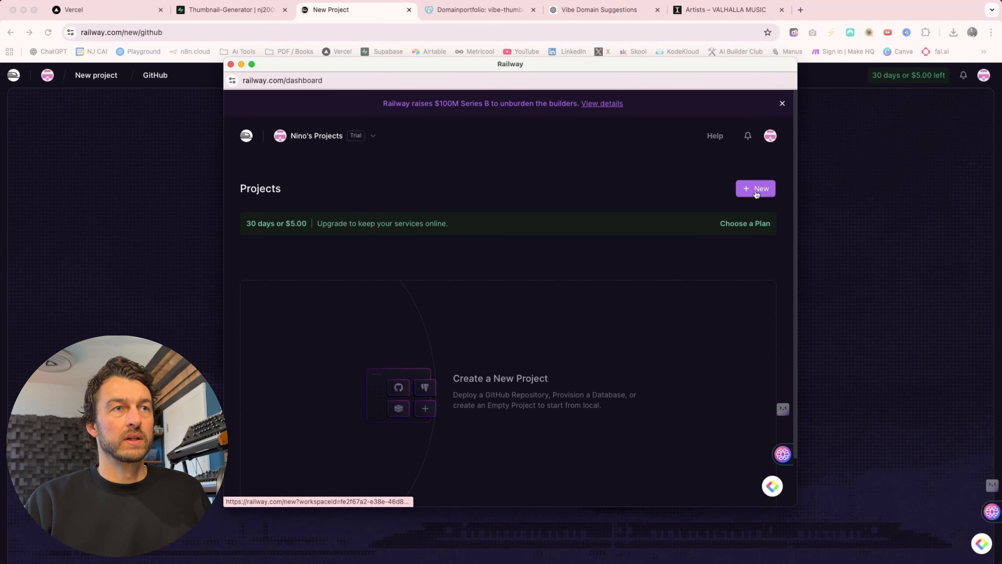
- Create a new project from the thumbnail_generator GitHub repository
{"action": "left_click", "coordinate": [752, 190]}
{"action": "left_click", "coordinate": [461, 268]}
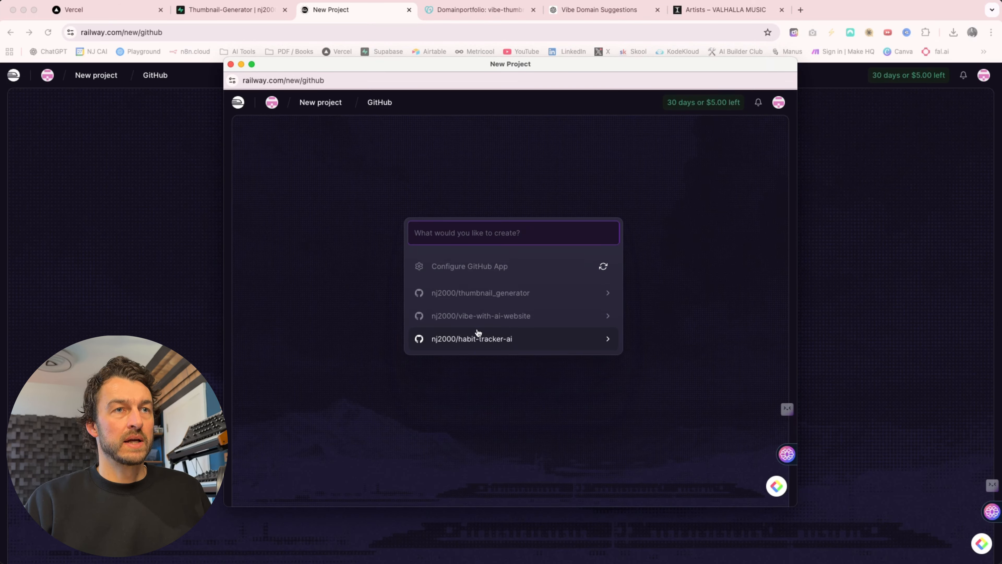
{"action": "left_click", "coordinate": [502, 299]}
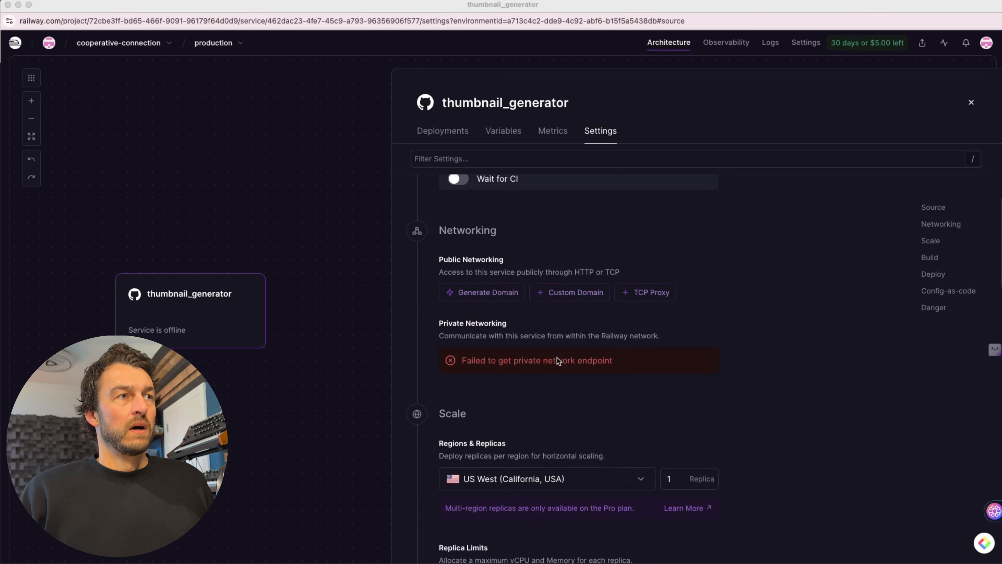
- Enter thumbnail-generator/backend as the watch path in the thumbnail_generator service's build settings
{"action": "scroll", "coordinate": [556, 358], "scroll_direction": "down", "scroll_amount": 6}
{"action": "scroll", "coordinate": [557, 358], "scroll_direction": "down", "scroll_amount": 7}
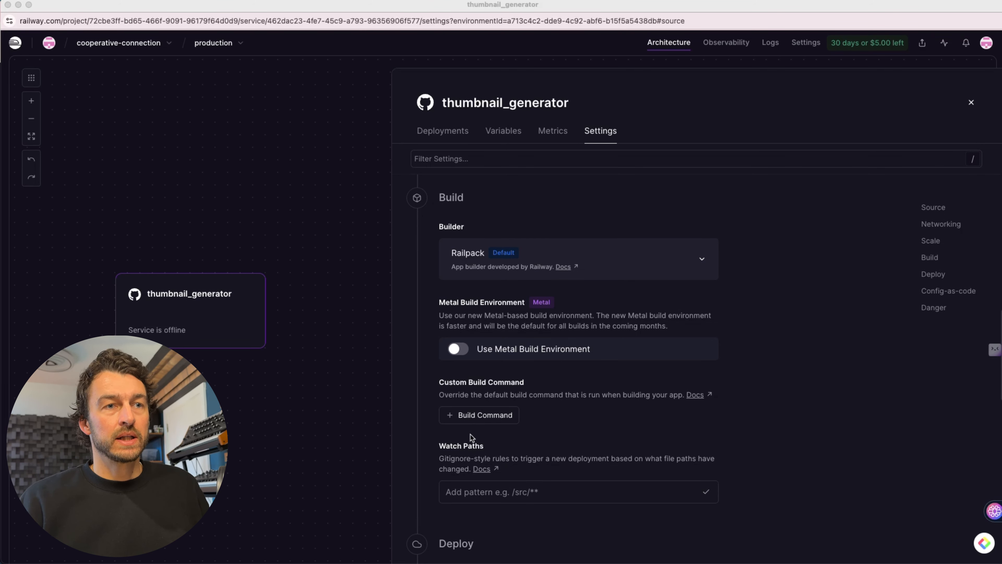
{"action": "left_click", "coordinate": [472, 494]}
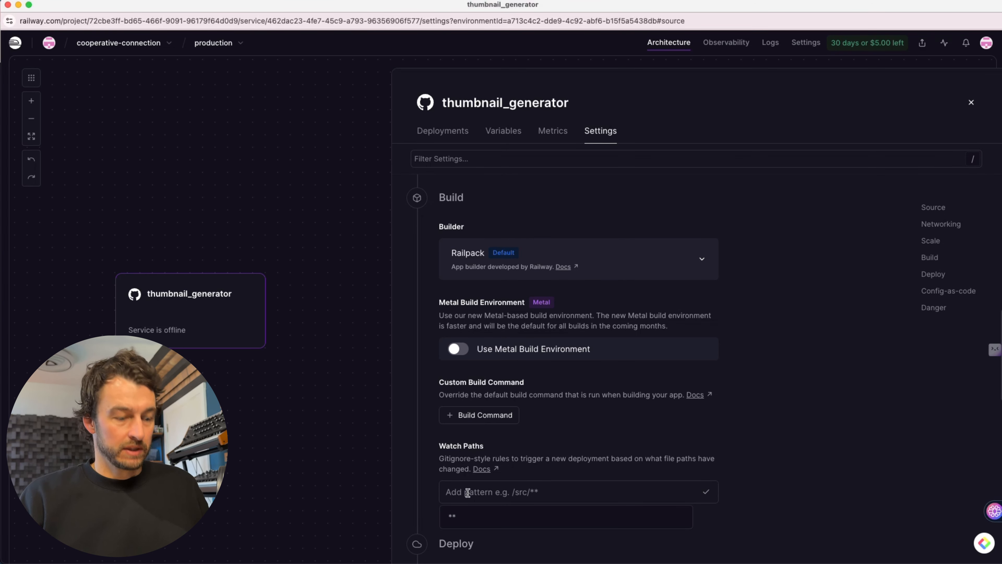
{"action": "type", "text": "thumbnail-generator/backend"}
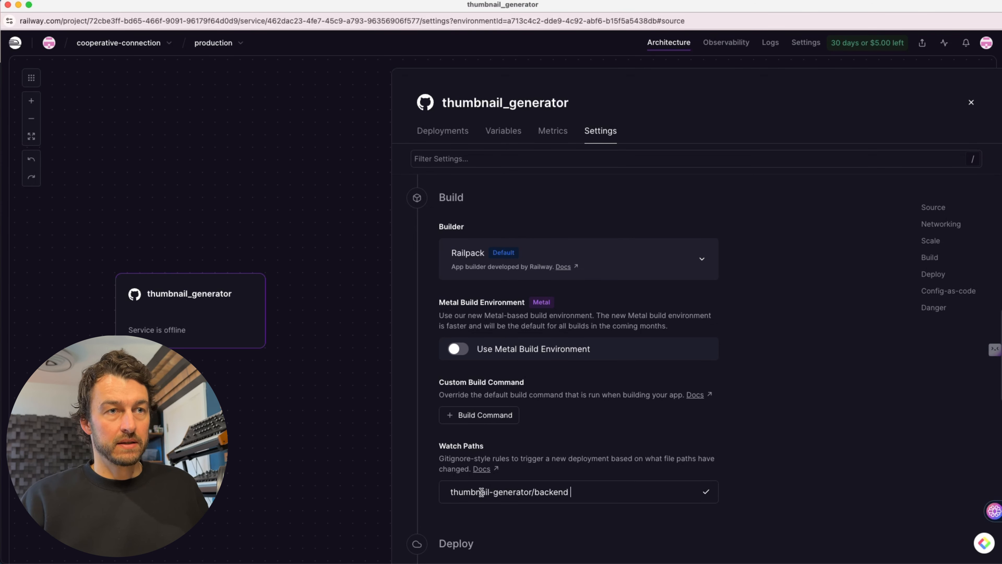
- Set the service's custom build command to "npm install && npm run build"
{"action": "scroll", "coordinate": [510, 516], "scroll_direction": "down", "scroll_amount": 3}
{"action": "scroll", "coordinate": [510, 515], "scroll_direction": "down", "scroll_amount": 1}
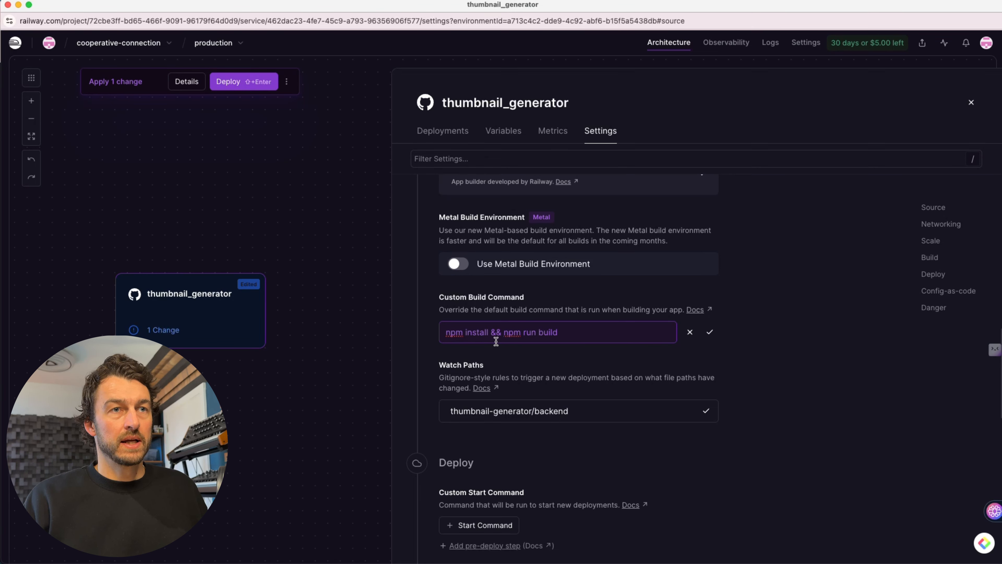
{"action": "left_click", "coordinate": [709, 331]}
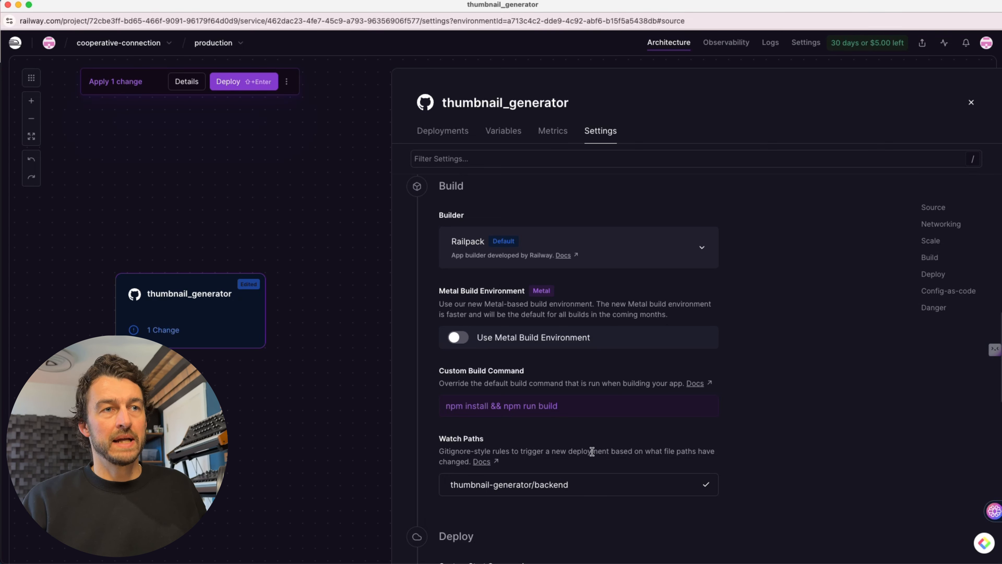
- Set the service's custom start command to "npm start" in the deploy settings
{"action": "scroll", "coordinate": [596, 462], "scroll_direction": "down", "scroll_amount": 2}
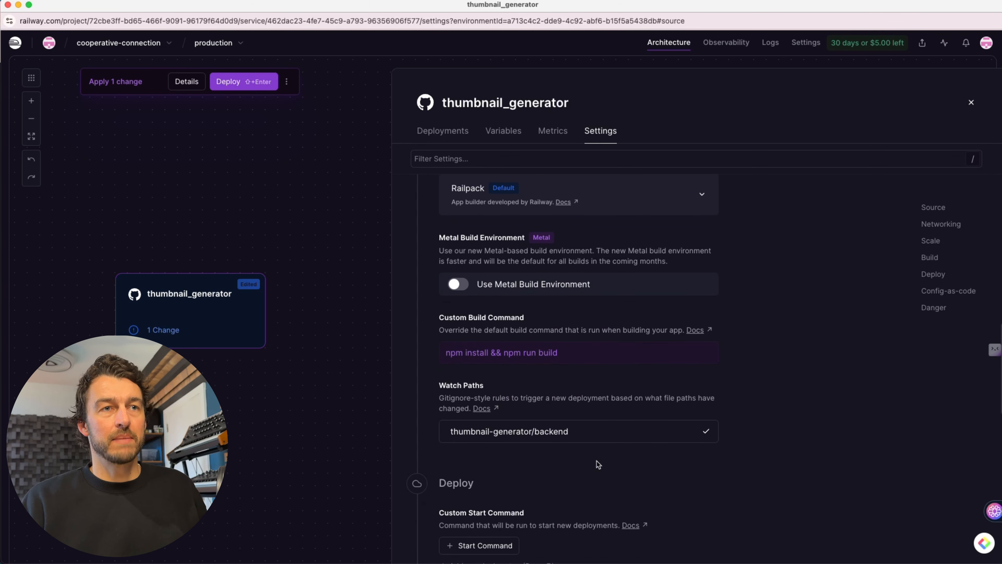
{"action": "scroll", "coordinate": [783, 331], "scroll_direction": "down", "scroll_amount": 6}
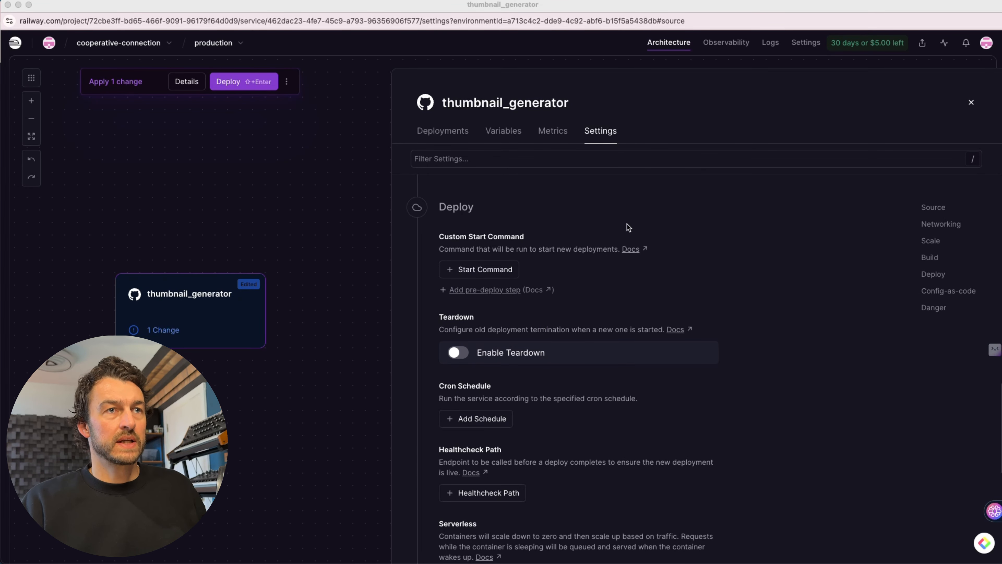
{"action": "left_click", "coordinate": [474, 272]}
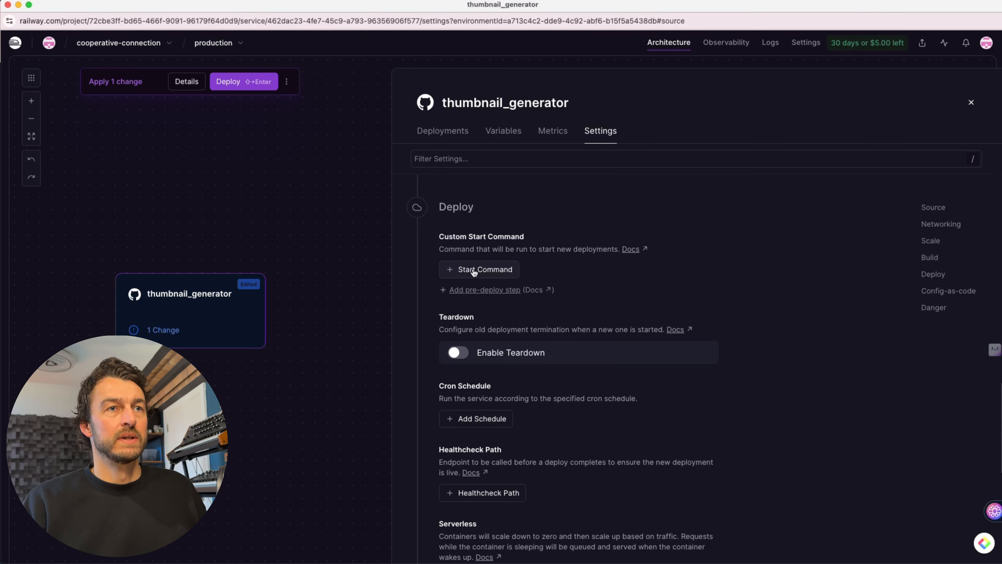
{"action": "left_click", "coordinate": [479, 272]}
{"action": "type", "text": "npm start"}
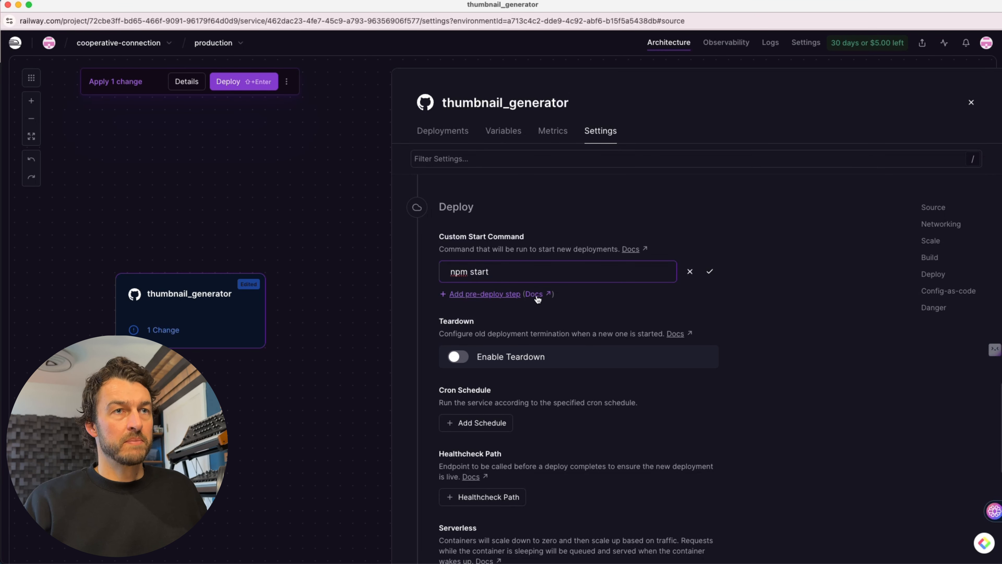
{"action": "left_click", "coordinate": [709, 271]}
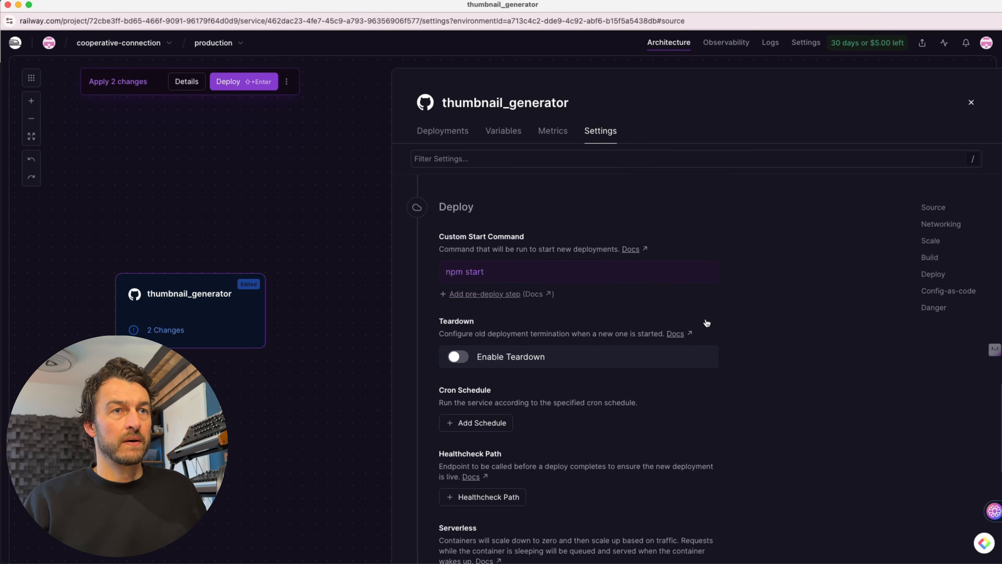
- Review the service's deploy, build and source settings for anything still missing
{"action": "scroll", "coordinate": [698, 317], "scroll_direction": "down", "scroll_amount": 1}
{"action": "scroll", "coordinate": [698, 317], "scroll_direction": "down", "scroll_amount": 1}
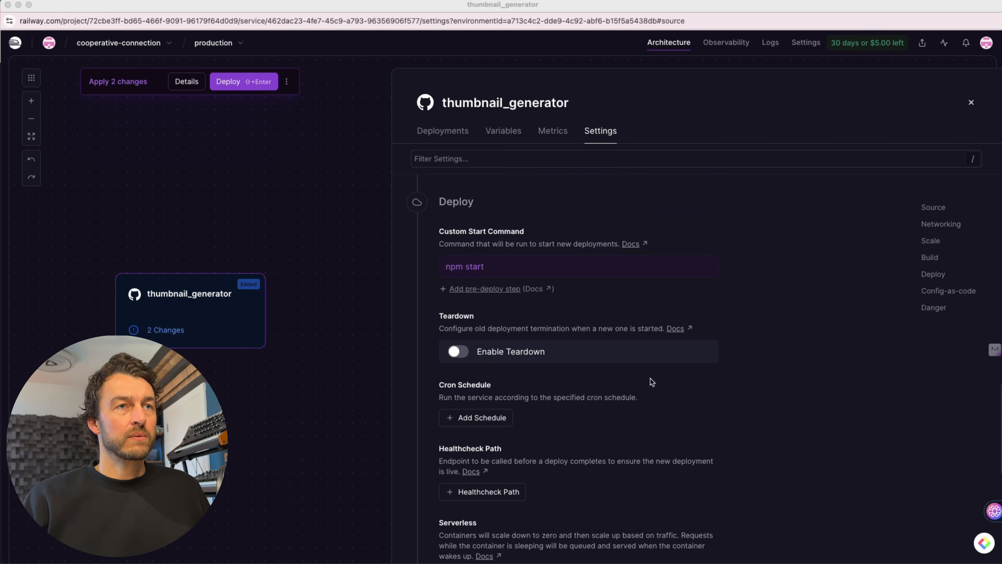
{"action": "scroll", "coordinate": [652, 381], "scroll_direction": "up", "scroll_amount": 10}
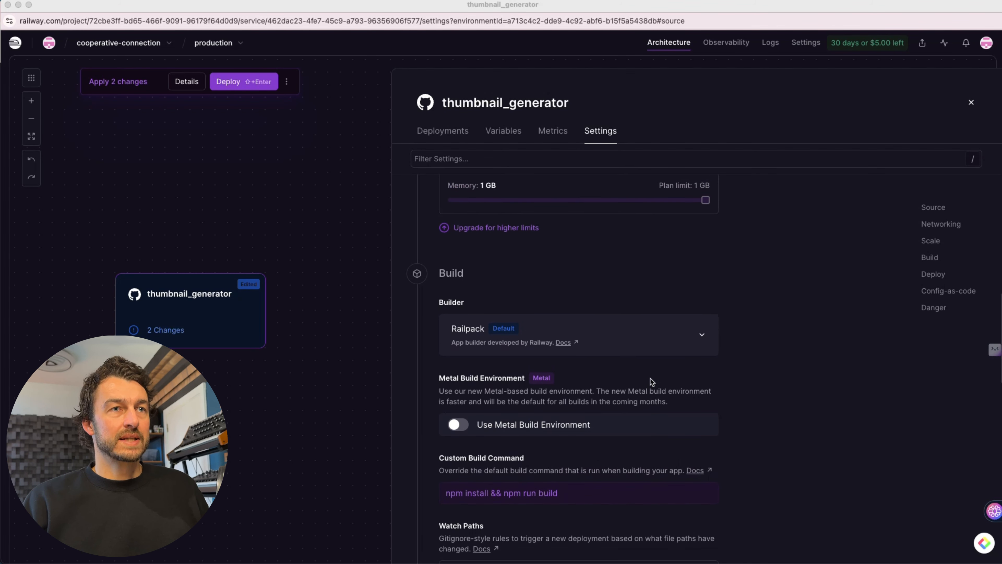
{"action": "scroll", "coordinate": [536, 334], "scroll_direction": "down", "scroll_amount": 10}
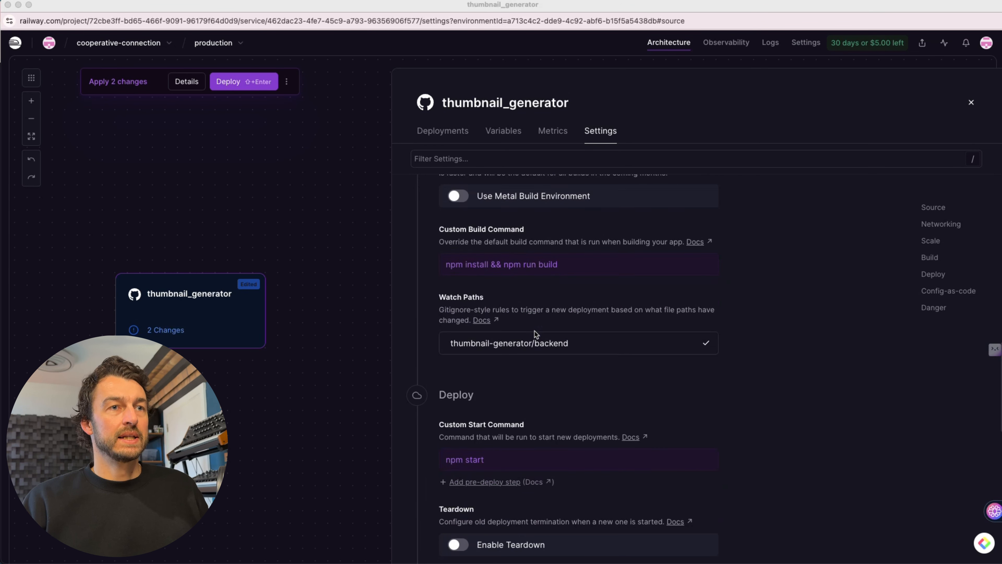
{"action": "scroll", "coordinate": [563, 363], "scroll_direction": "up", "scroll_amount": 15}
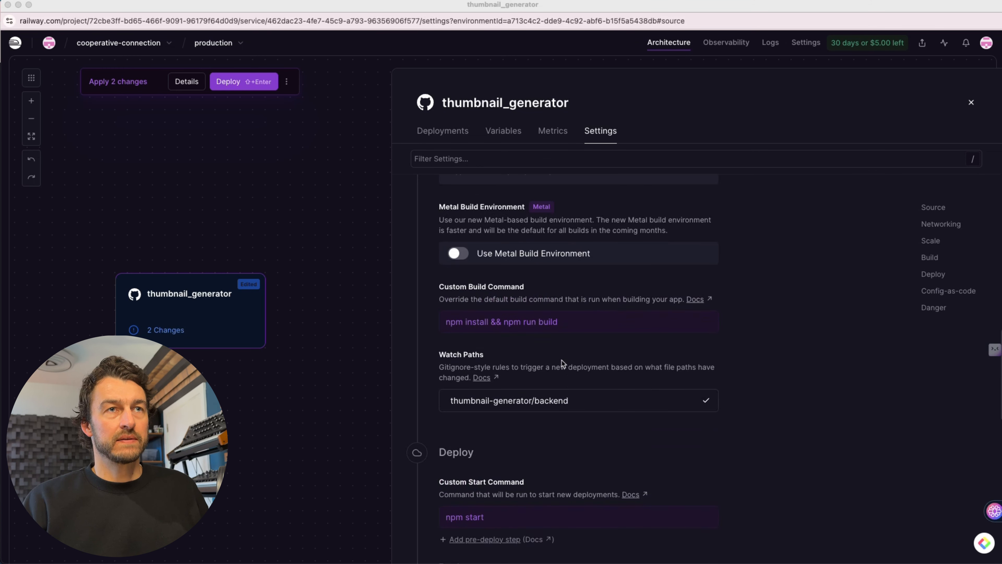
{"action": "scroll", "coordinate": [562, 363], "scroll_direction": "up", "scroll_amount": 2}
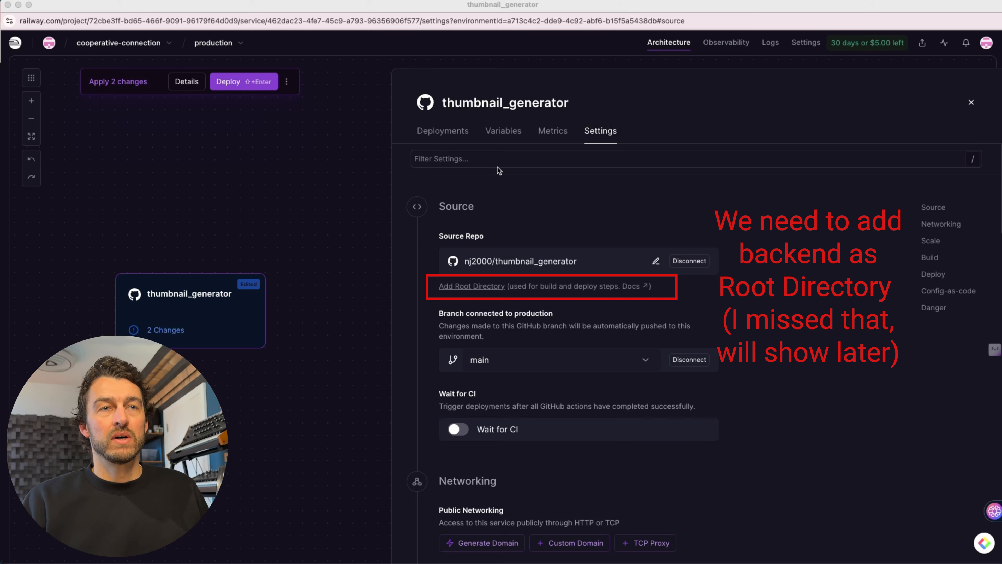
- Open the service's variables and check the environment variable list from CONTACT_EMAIL to SUPABASE_URL
{"action": "left_click", "coordinate": [500, 134]}
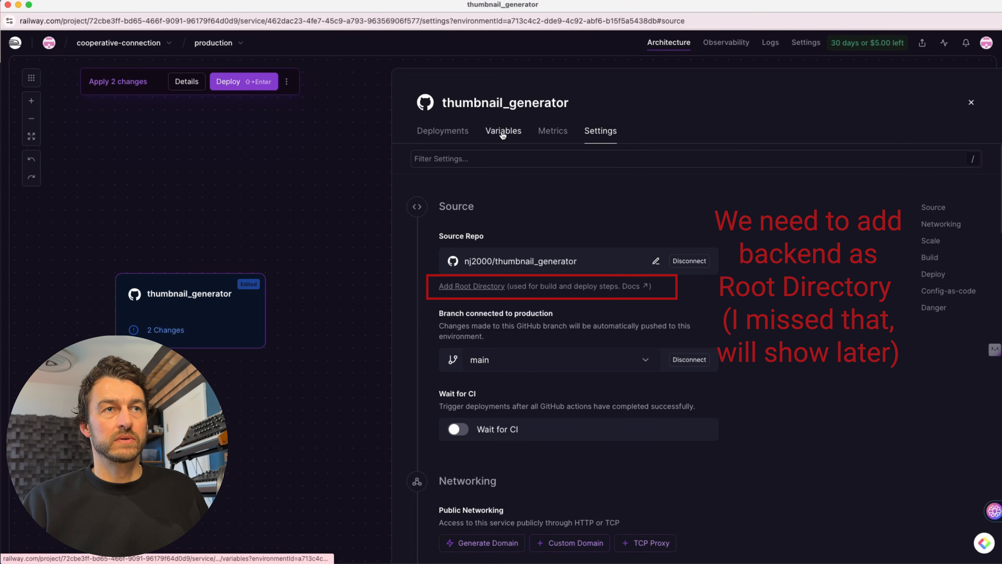
{"action": "left_click", "coordinate": [503, 134]}
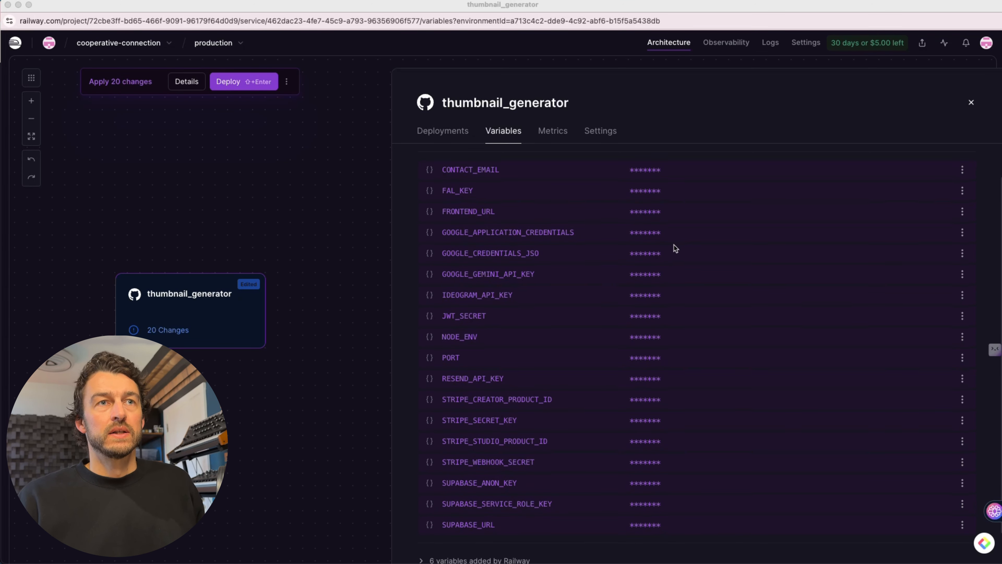
{"action": "scroll", "coordinate": [765, 156], "scroll_direction": "up", "scroll_amount": 2}
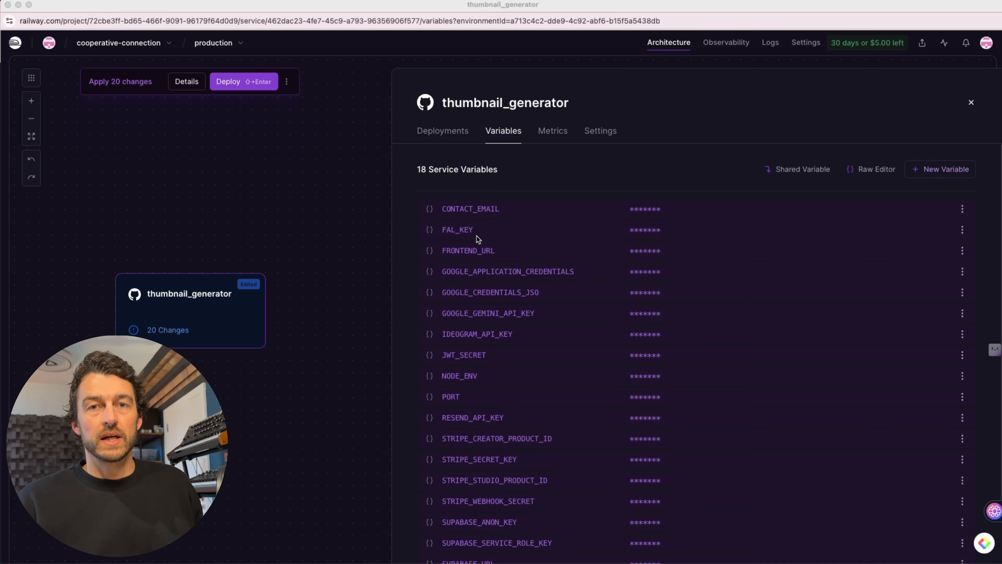
{"action": "scroll", "coordinate": [478, 239], "scroll_direction": "down", "scroll_amount": 2}
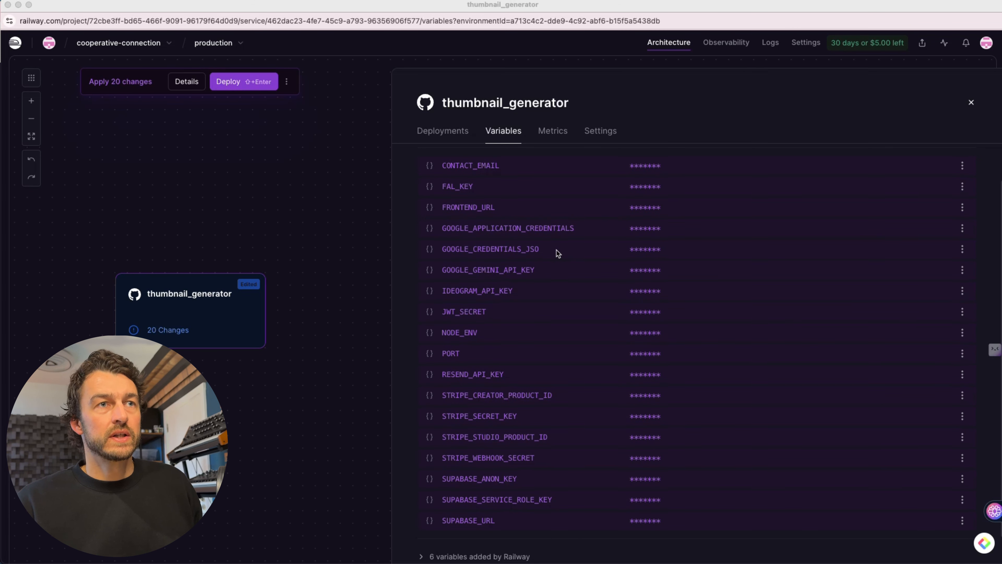
{"action": "scroll", "coordinate": [556, 250], "scroll_direction": "down", "scroll_amount": 1}
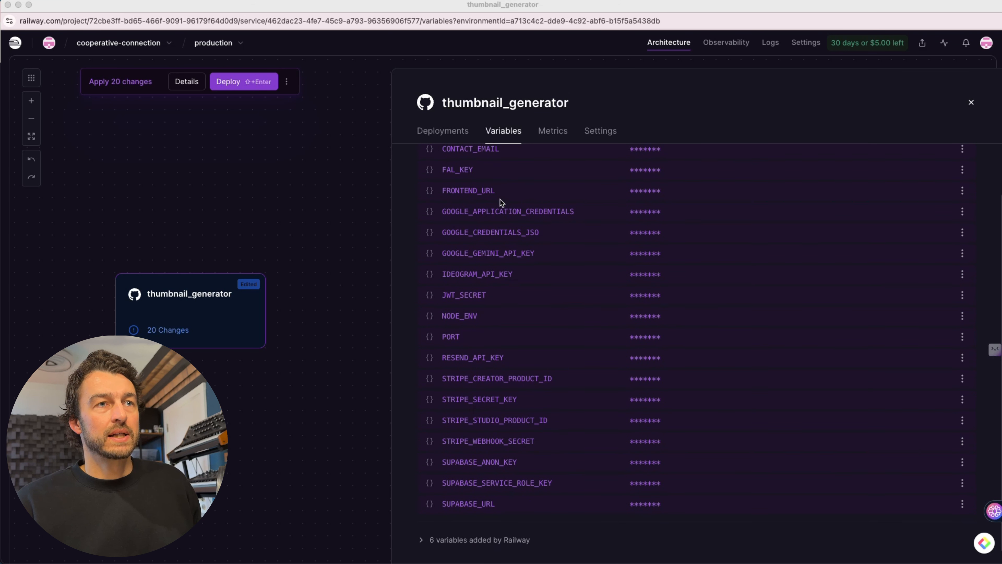
{"action": "scroll", "coordinate": [487, 238], "scroll_direction": "down", "scroll_amount": 1}
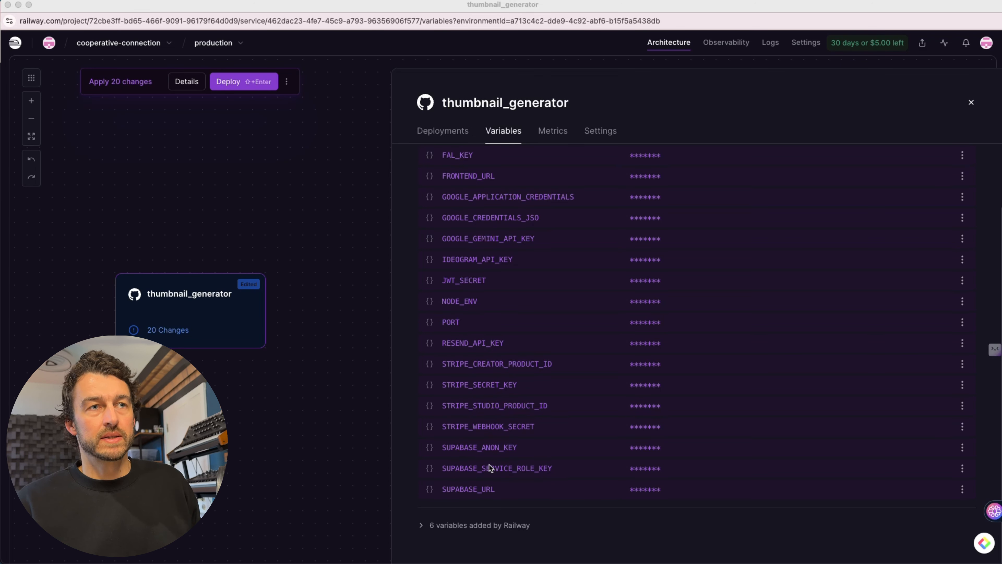
{"action": "scroll", "coordinate": [513, 424], "scroll_direction": "up", "scroll_amount": 3}
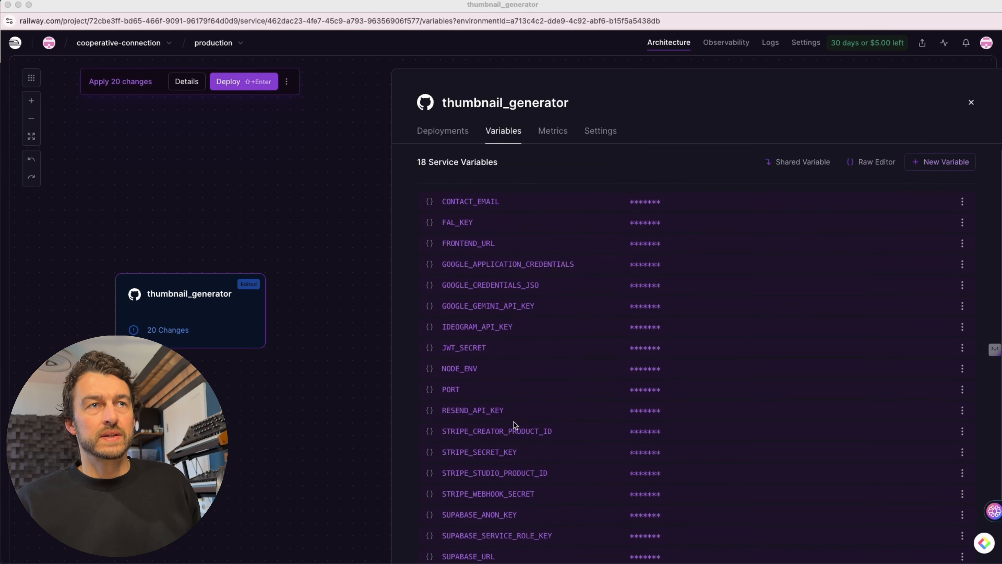
{"action": "scroll", "coordinate": [514, 423], "scroll_direction": "down", "scroll_amount": 2}
{"action": "scroll", "coordinate": [514, 421], "scroll_direction": "up", "scroll_amount": 2}
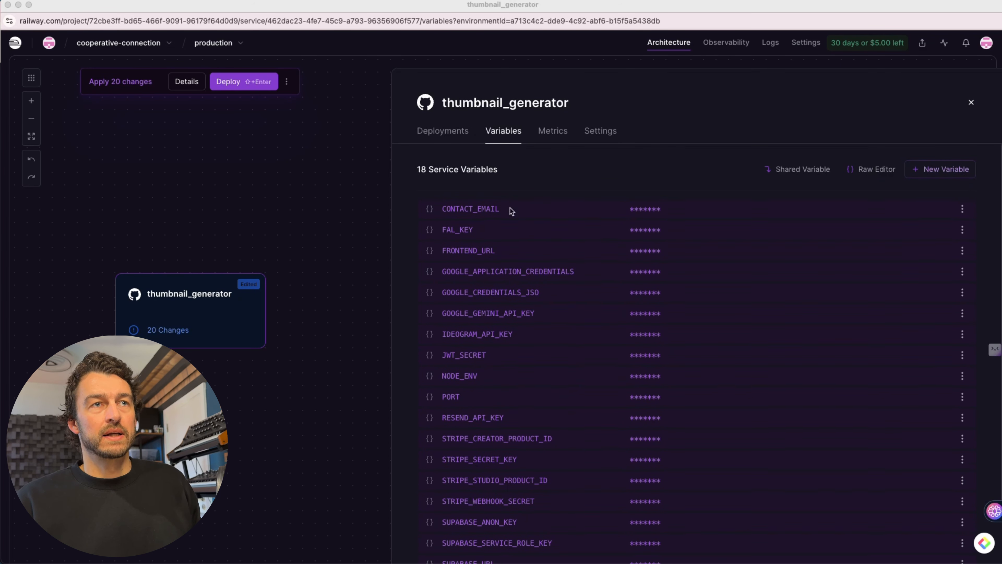
- Look over the thumbnail_generator service's variables and deploy its pending changes to production
{"action": "scroll", "coordinate": [554, 312], "scroll_direction": "down", "scroll_amount": 3}
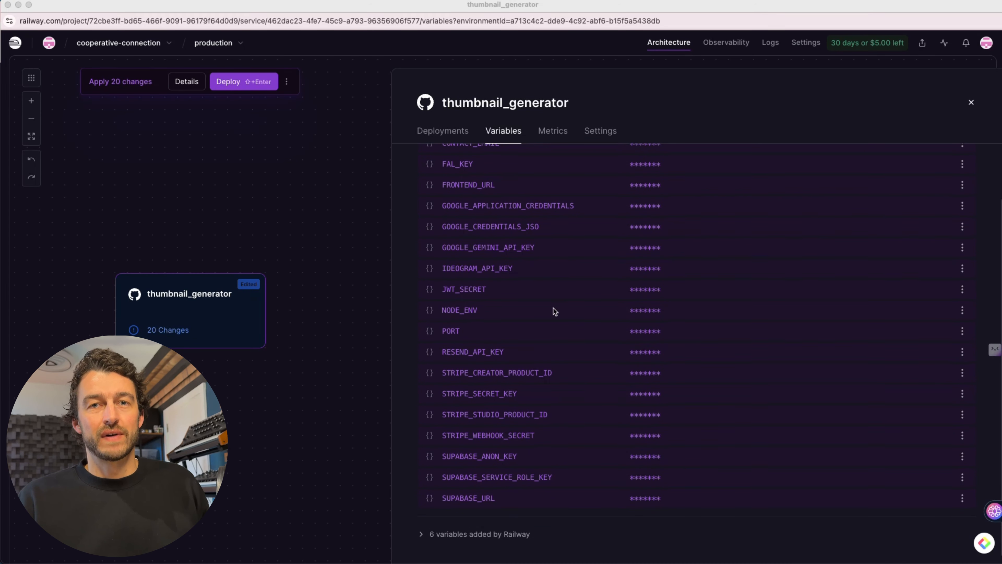
{"action": "scroll", "coordinate": [554, 312], "scroll_direction": "up", "scroll_amount": 3}
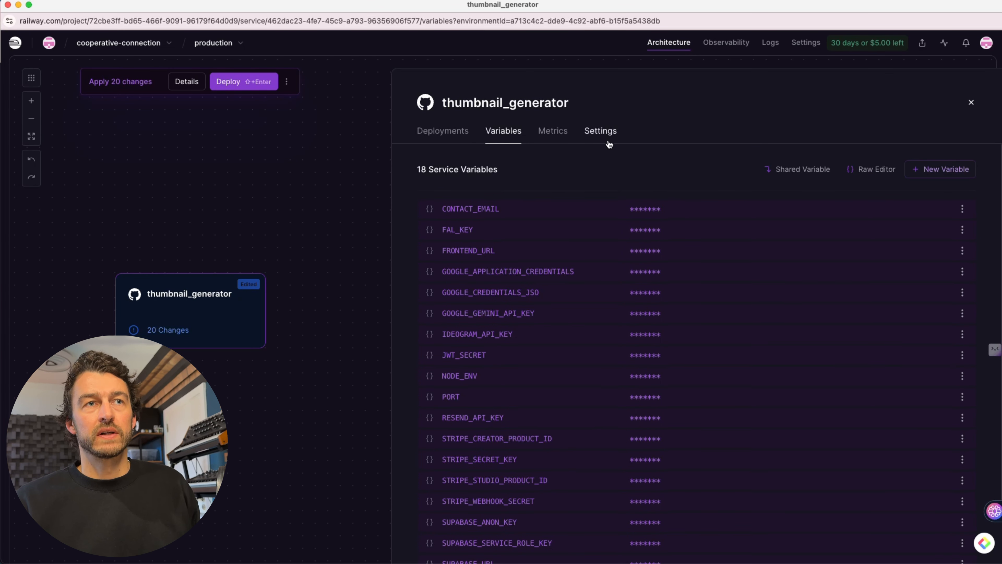
{"action": "left_click", "coordinate": [242, 83]}
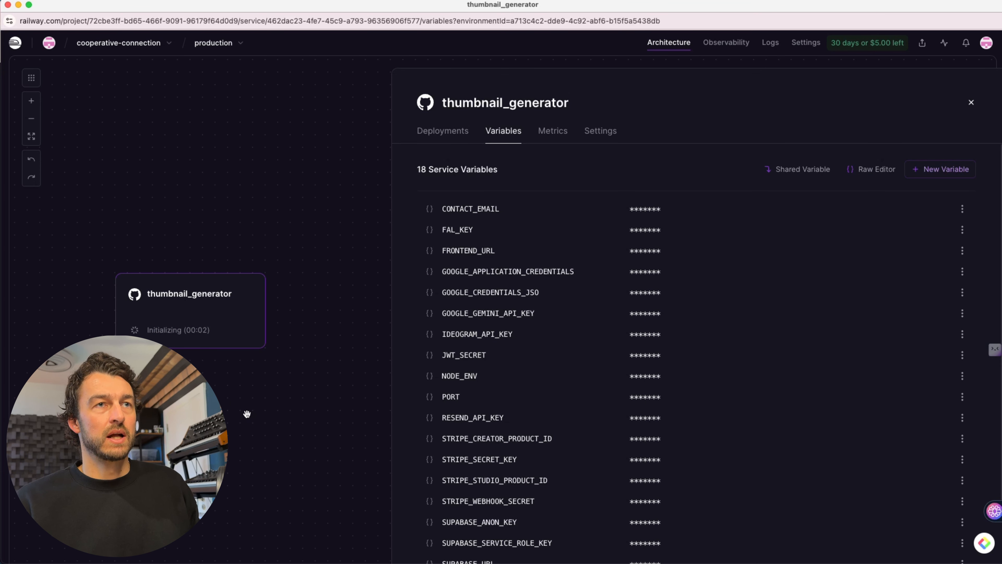
- Open the service's deployment history and examine the failed deployments, including the latest build error output
{"action": "left_click", "coordinate": [444, 134]}
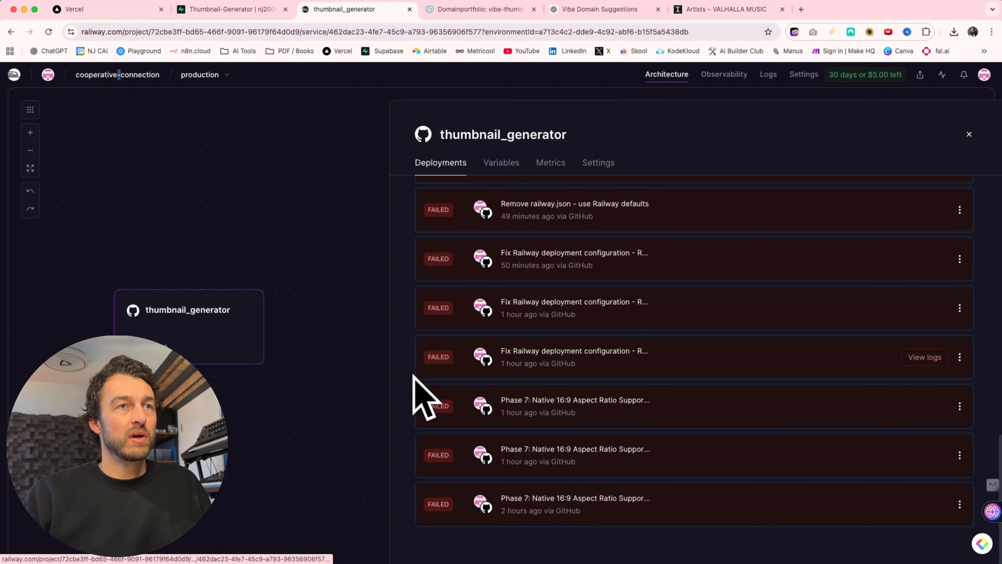
{"action": "scroll", "coordinate": [525, 385], "scroll_direction": "up", "scroll_amount": 2}
{"action": "scroll", "coordinate": [525, 385], "scroll_direction": "up", "scroll_amount": 1}
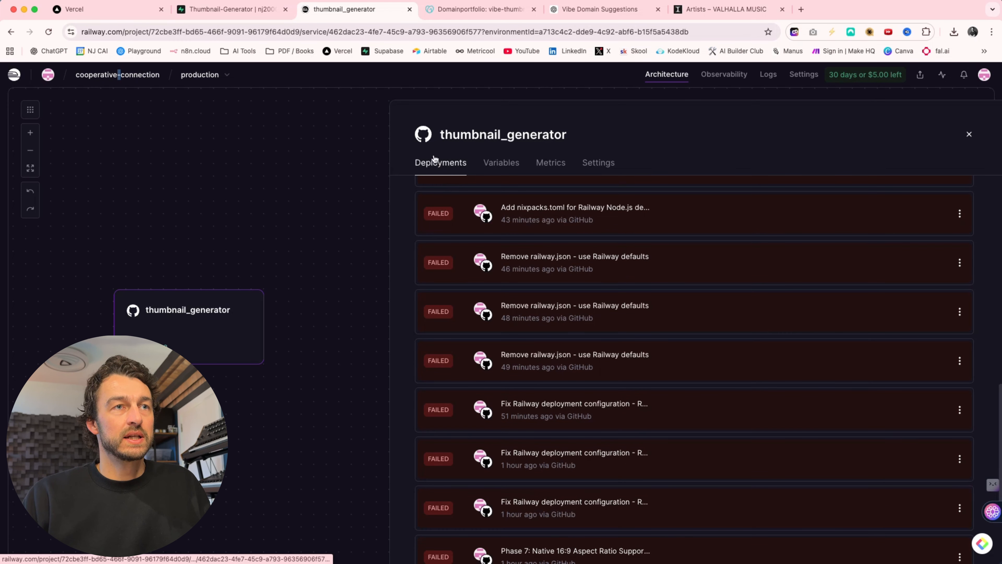
{"action": "scroll", "coordinate": [503, 303], "scroll_direction": "up", "scroll_amount": 2}
{"action": "scroll", "coordinate": [503, 304], "scroll_direction": "up", "scroll_amount": 3}
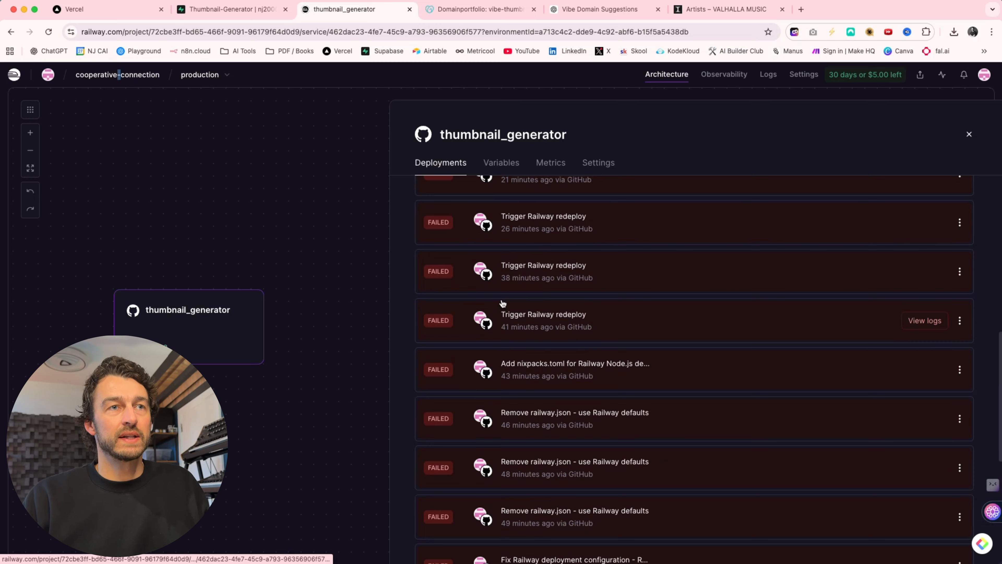
{"action": "scroll", "coordinate": [502, 304], "scroll_direction": "up", "scroll_amount": 1}
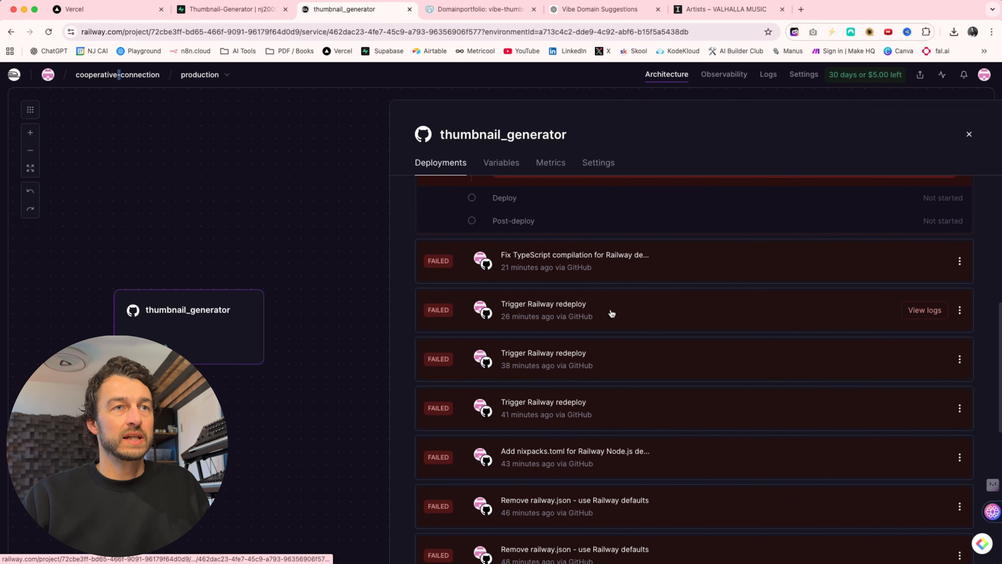
{"action": "scroll", "coordinate": [516, 341], "scroll_direction": "up", "scroll_amount": 2}
{"action": "scroll", "coordinate": [532, 342], "scroll_direction": "up", "scroll_amount": 1}
{"action": "scroll", "coordinate": [532, 341], "scroll_direction": "down", "scroll_amount": 1}
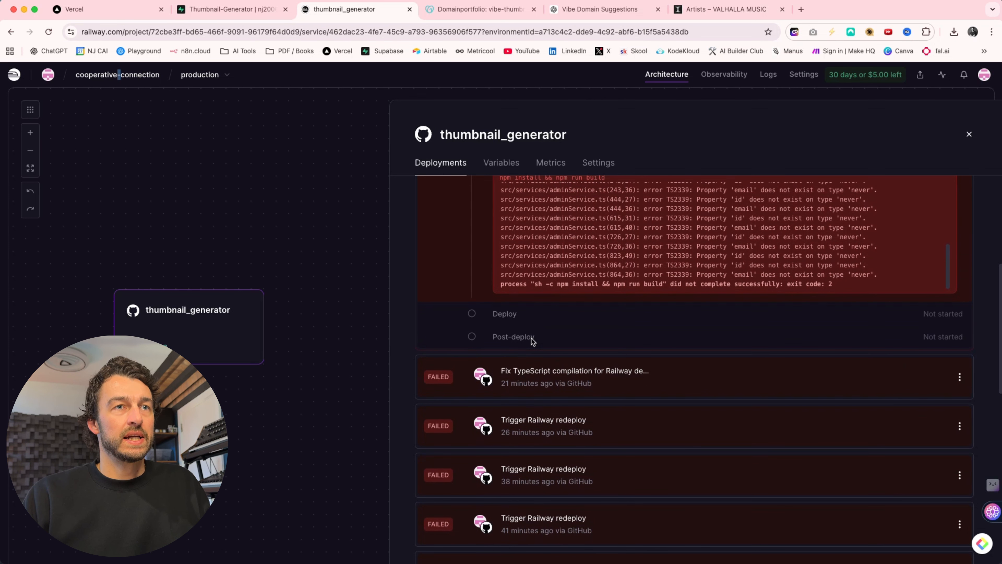
- Review the service's settings, checking the root directory, production branch, networking, scale, builder and custom build command
{"action": "left_click", "coordinate": [598, 163]}
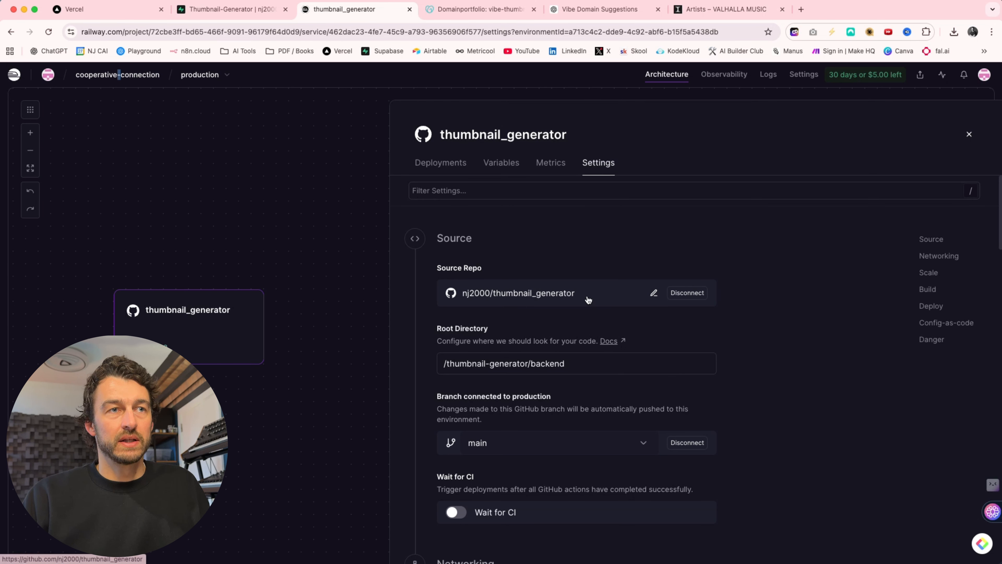
{"action": "scroll", "coordinate": [588, 300], "scroll_direction": "down", "scroll_amount": 1}
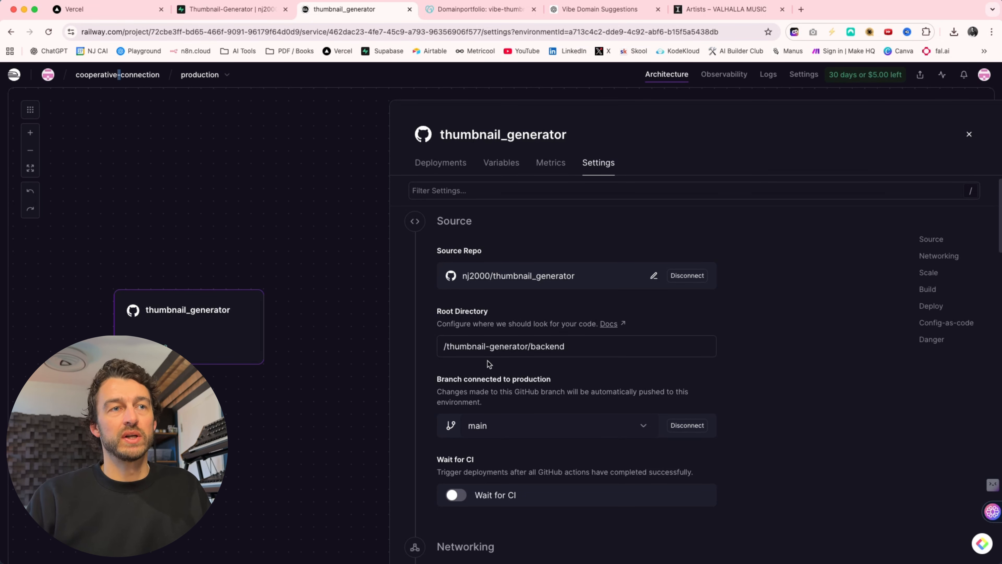
{"action": "left_click", "coordinate": [449, 347]}
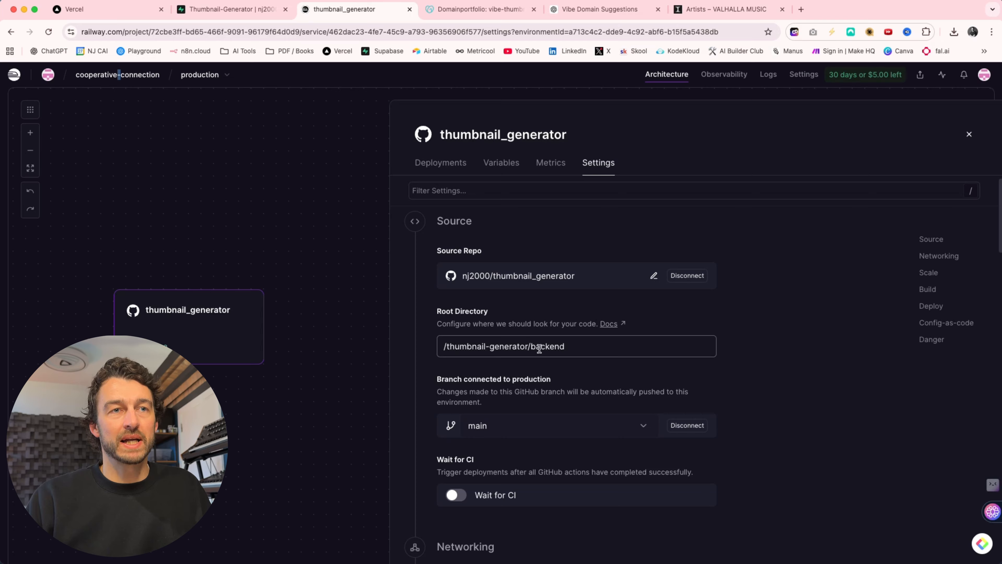
{"action": "left_click", "coordinate": [559, 445]}
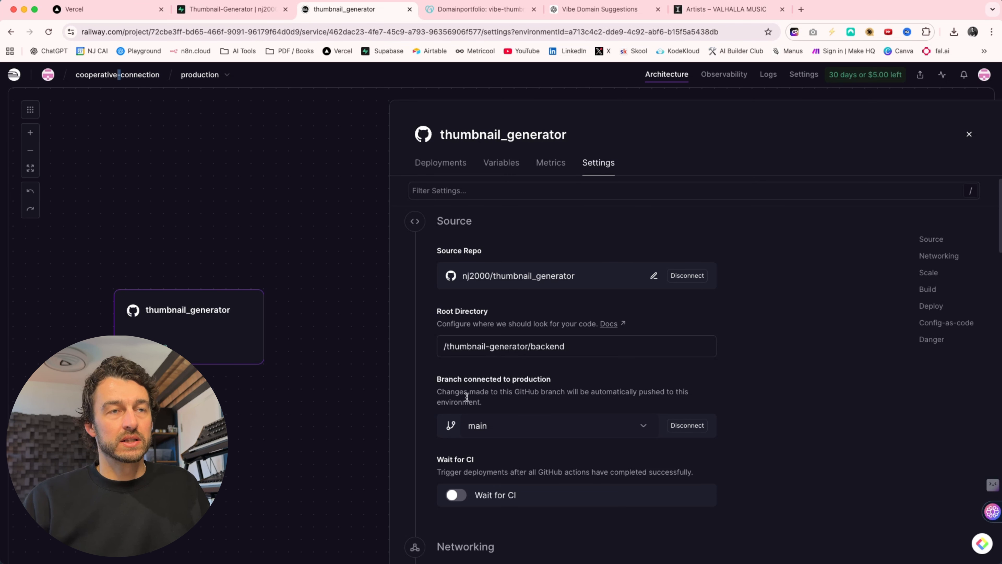
{"action": "scroll", "coordinate": [541, 376], "scroll_direction": "down", "scroll_amount": 2}
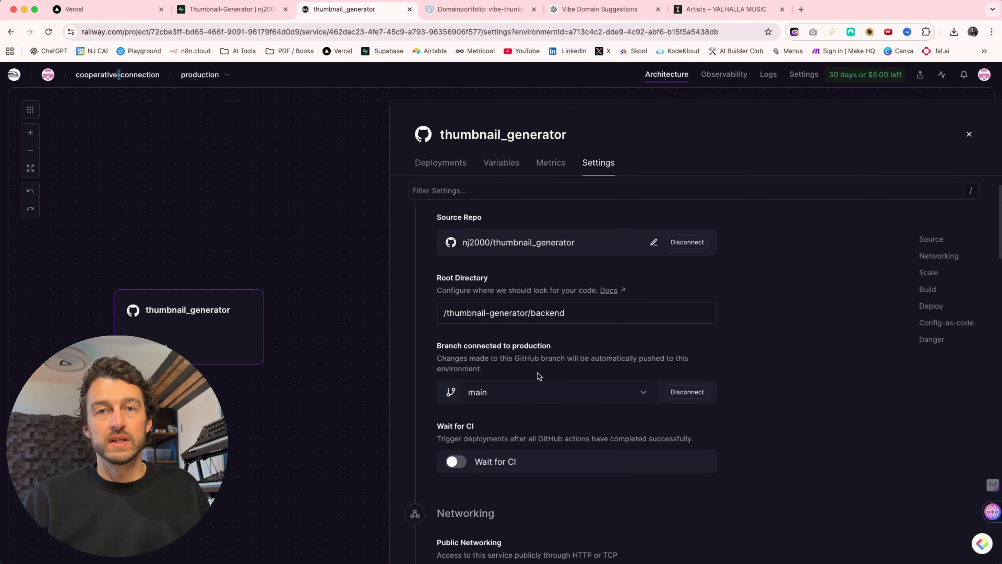
{"action": "scroll", "coordinate": [540, 375], "scroll_direction": "down", "scroll_amount": 15}
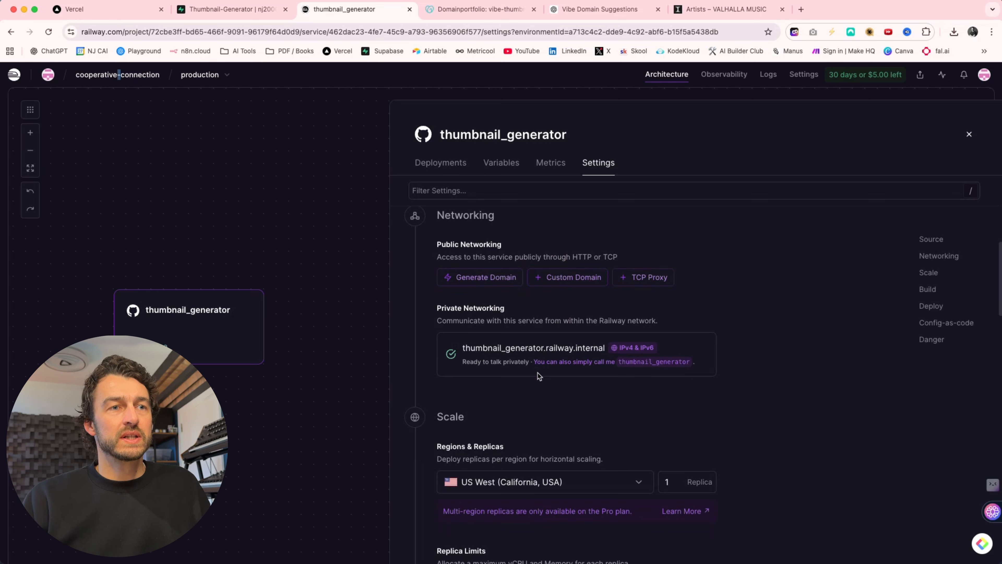
{"action": "scroll", "coordinate": [538, 375], "scroll_direction": "down", "scroll_amount": 15}
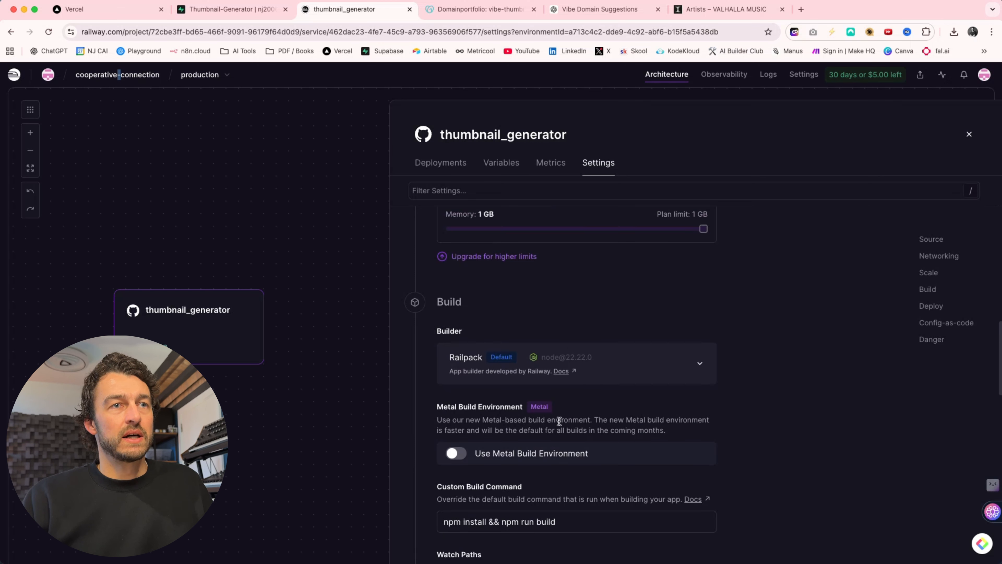
{"action": "scroll", "coordinate": [497, 395], "scroll_direction": "up", "scroll_amount": 15}
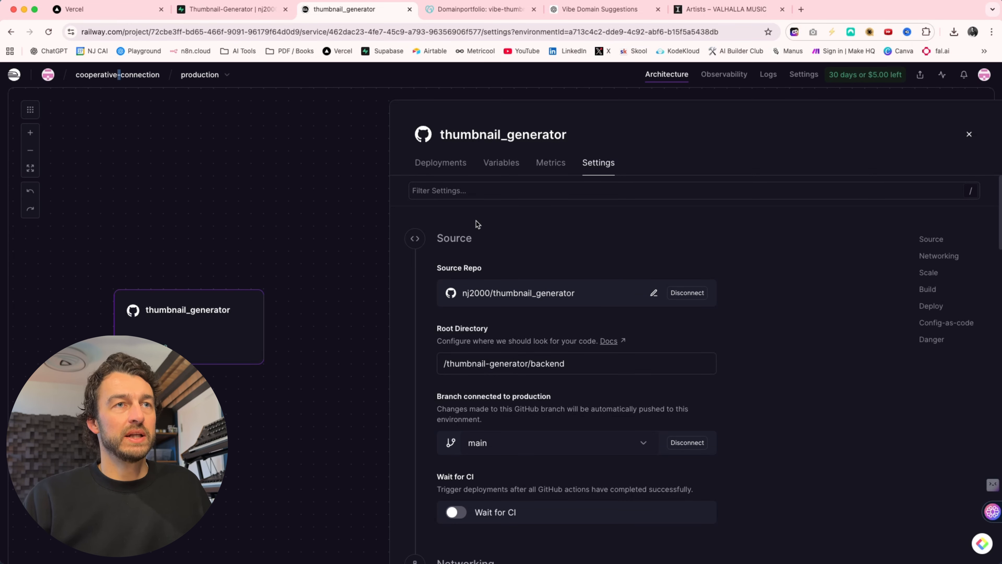
- Return to the service's deployments and check the latest deployment's status against the previous build's error log
{"action": "left_click", "coordinate": [441, 163]}
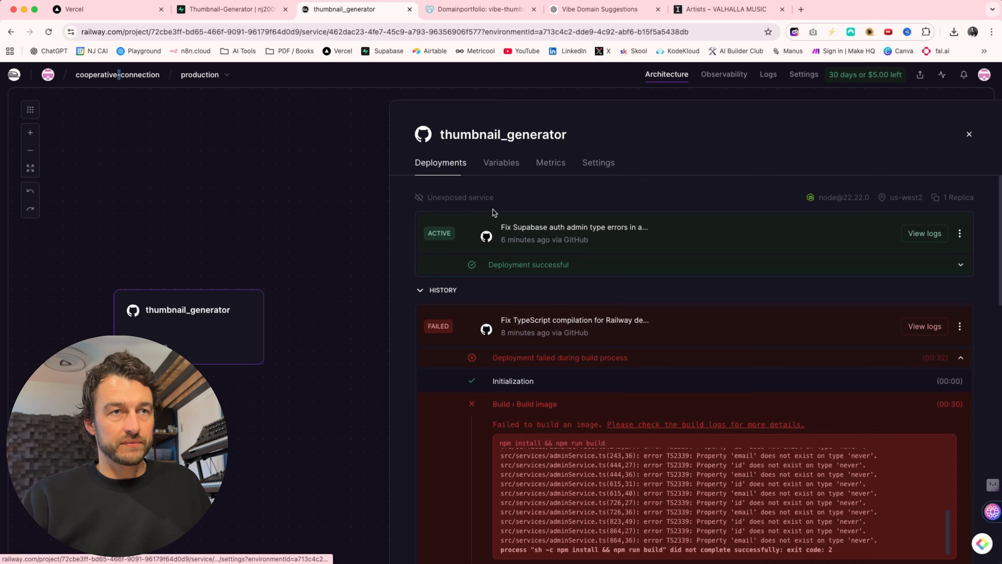
{"action": "scroll", "coordinate": [718, 373], "scroll_direction": "down", "scroll_amount": 4}
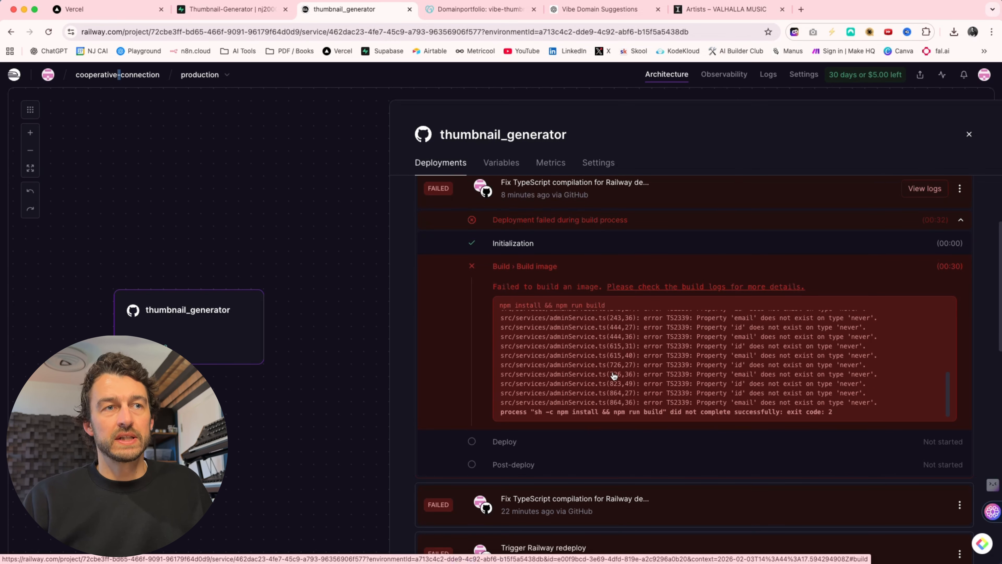
{"action": "scroll", "coordinate": [614, 376], "scroll_direction": "up", "scroll_amount": 10}
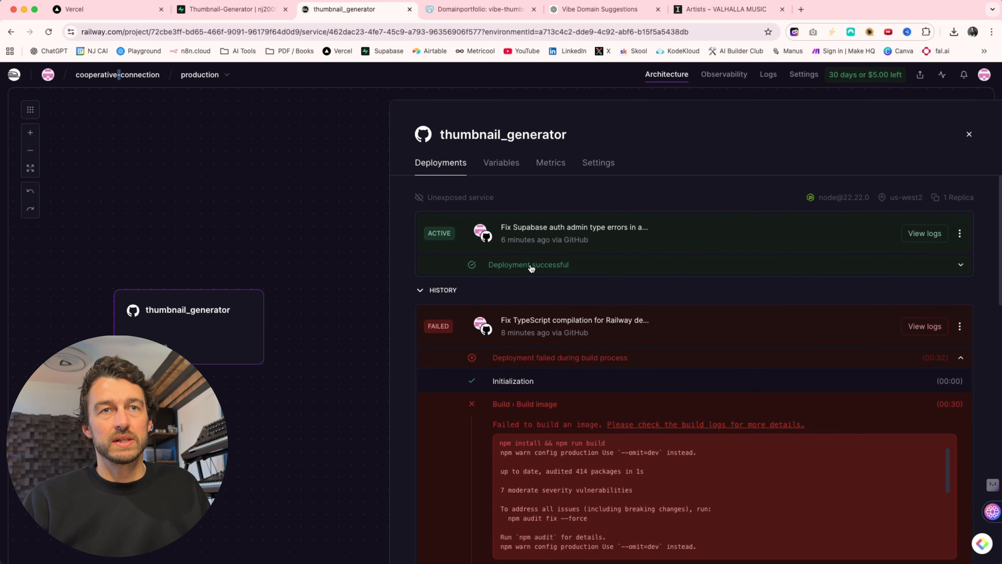
- Consult the next deployment steps in Cursor's terminal, and import and deploy the thumbnail_generator GitHub repository on Vercel with the default project settings
{"action": "key", "text": "super+Tab"}
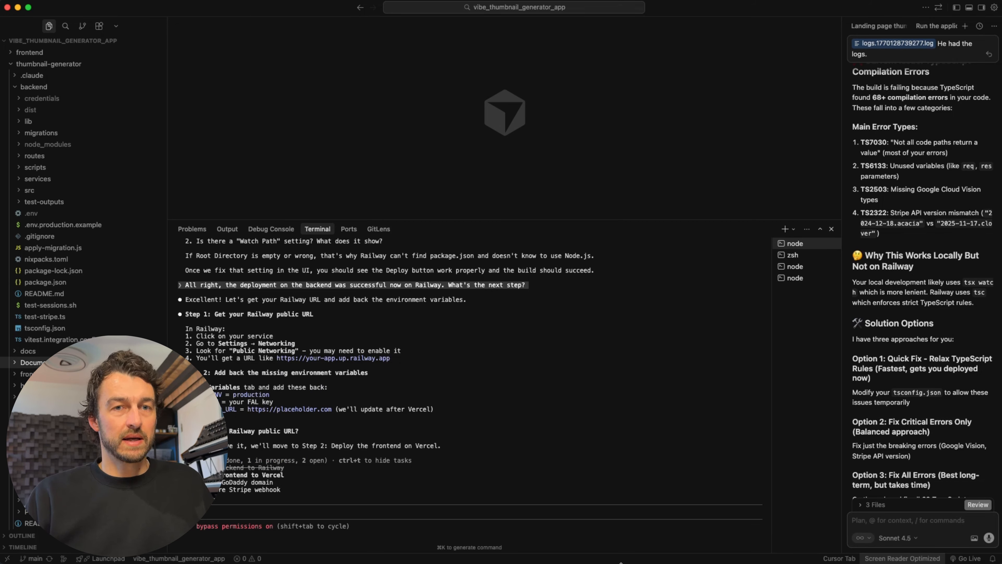
{"action": "key", "text": "super+Tab"}
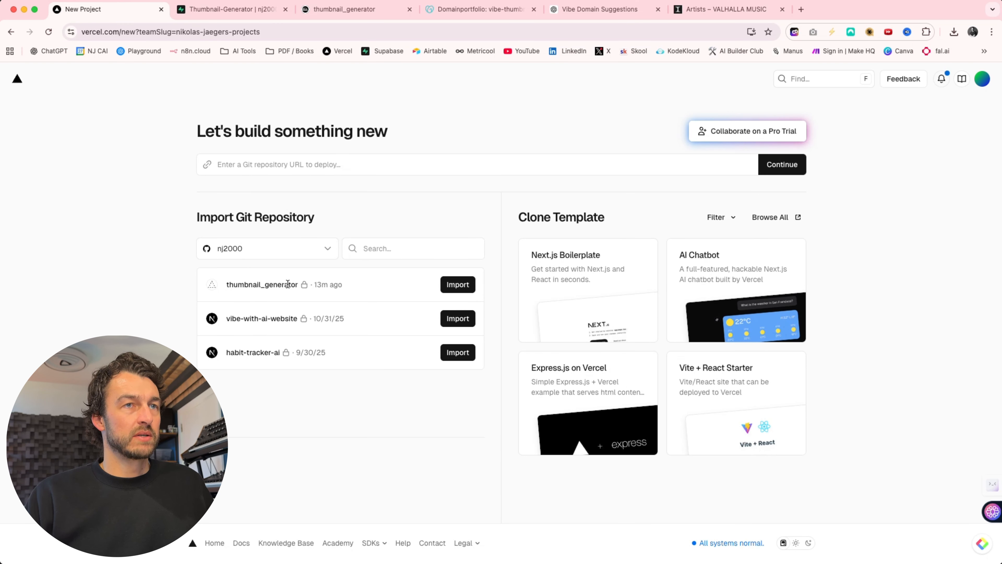
{"action": "left_click", "coordinate": [453, 286]}
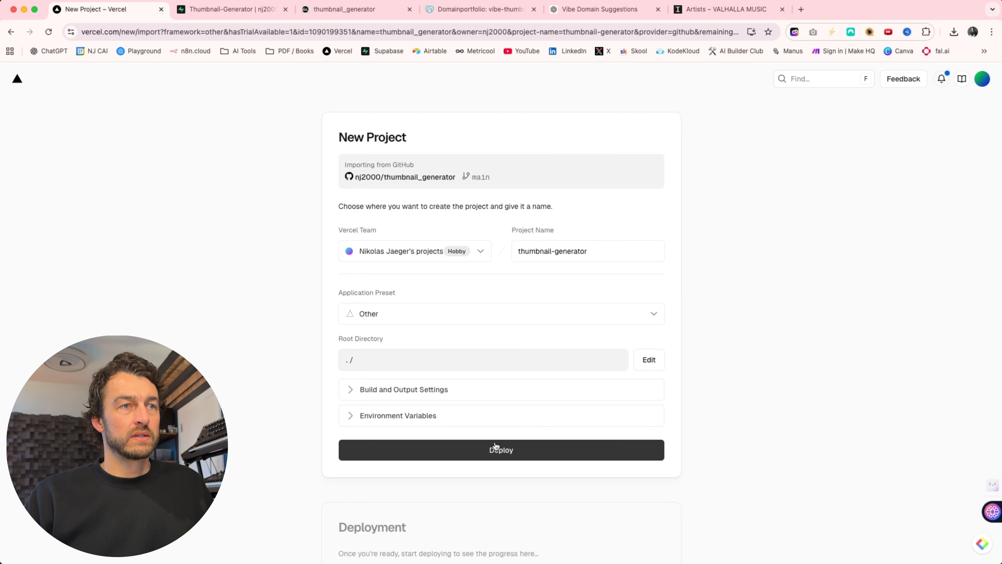
{"action": "left_click", "coordinate": [509, 454]}
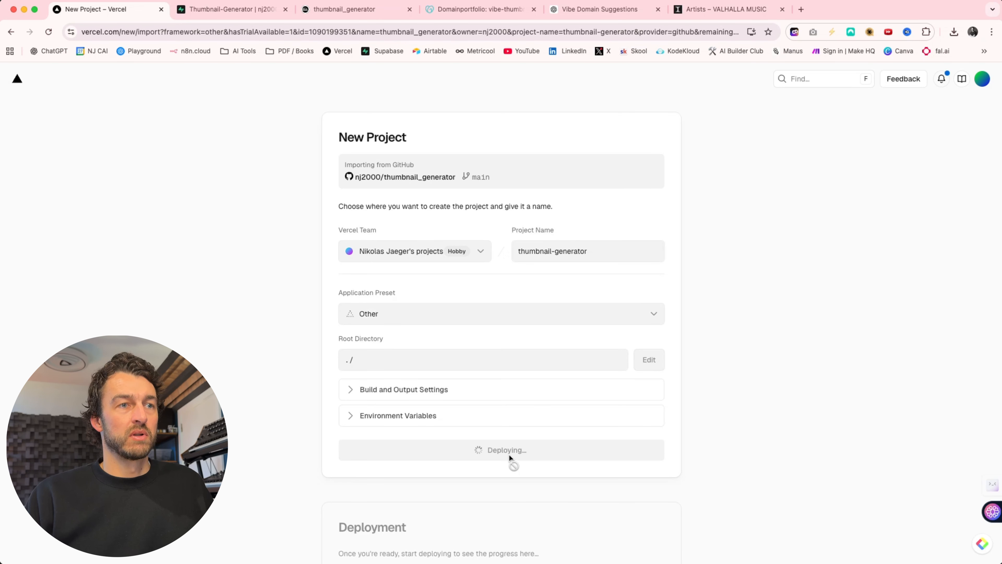
{"action": "scroll", "coordinate": [491, 391], "scroll_direction": "down", "scroll_amount": 3}
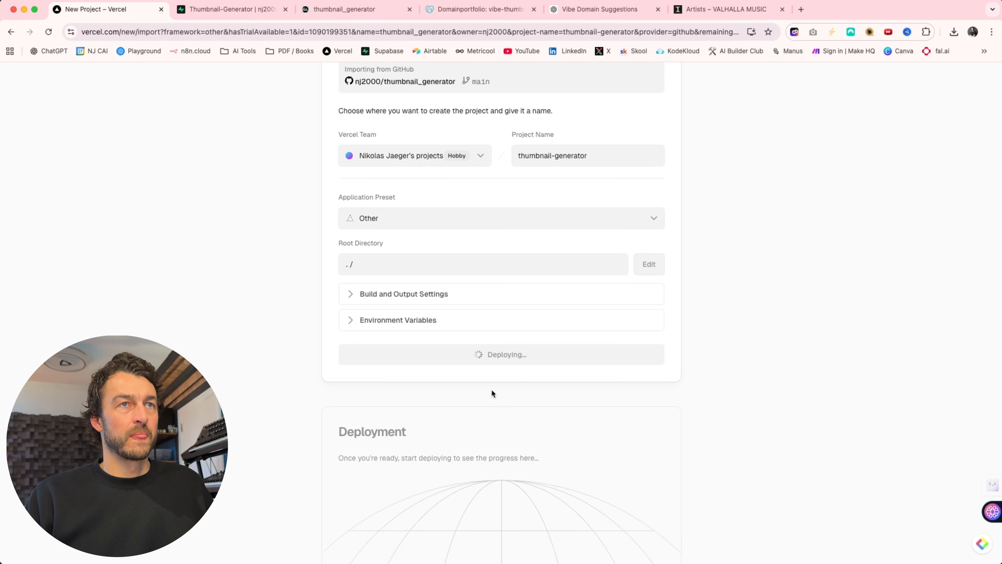
{"action": "scroll", "coordinate": [490, 389], "scroll_direction": "up", "scroll_amount": 3}
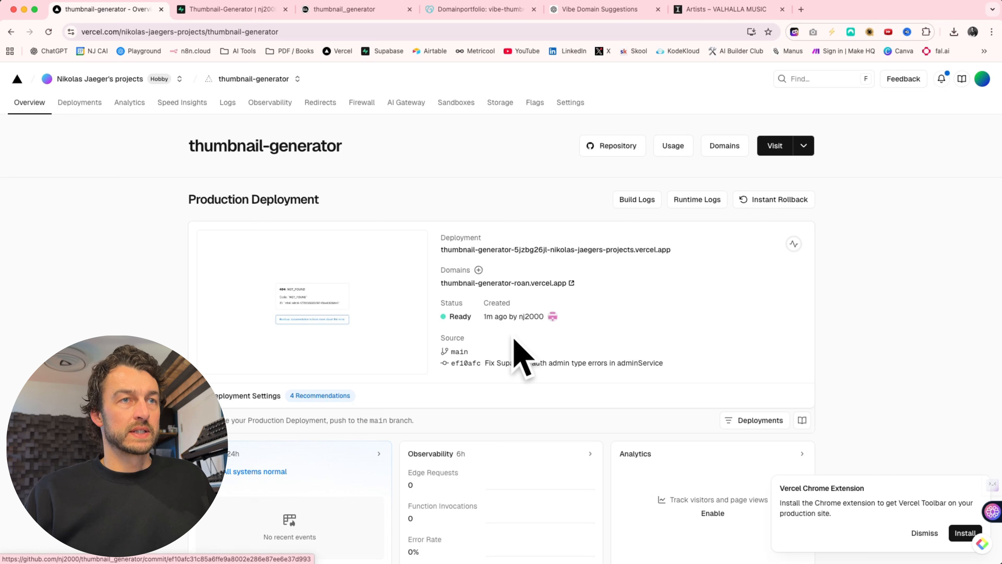
- Set the Vercel project's root directory to the frontend folder in its build and deployment settings
{"action": "scroll", "coordinate": [462, 323], "scroll_direction": "down", "scroll_amount": 1}
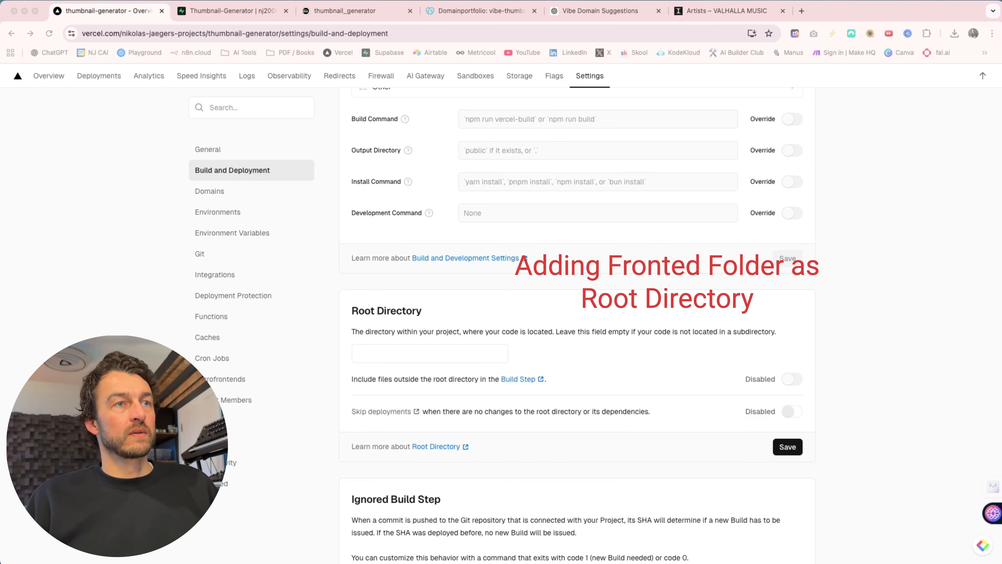
{"action": "left_click", "coordinate": [400, 357]}
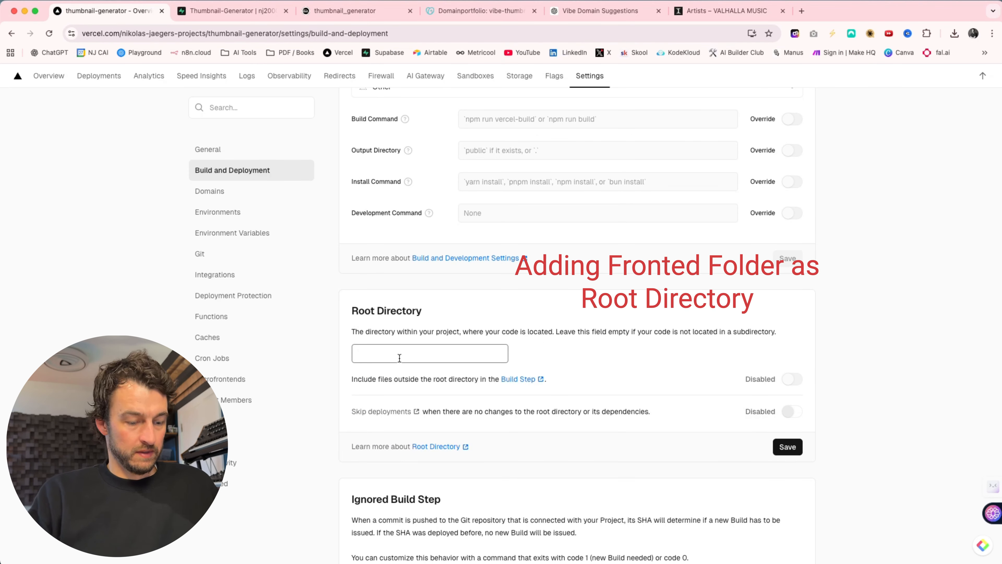
{"action": "type", "text": ": thumbnail-generator/frontend"}
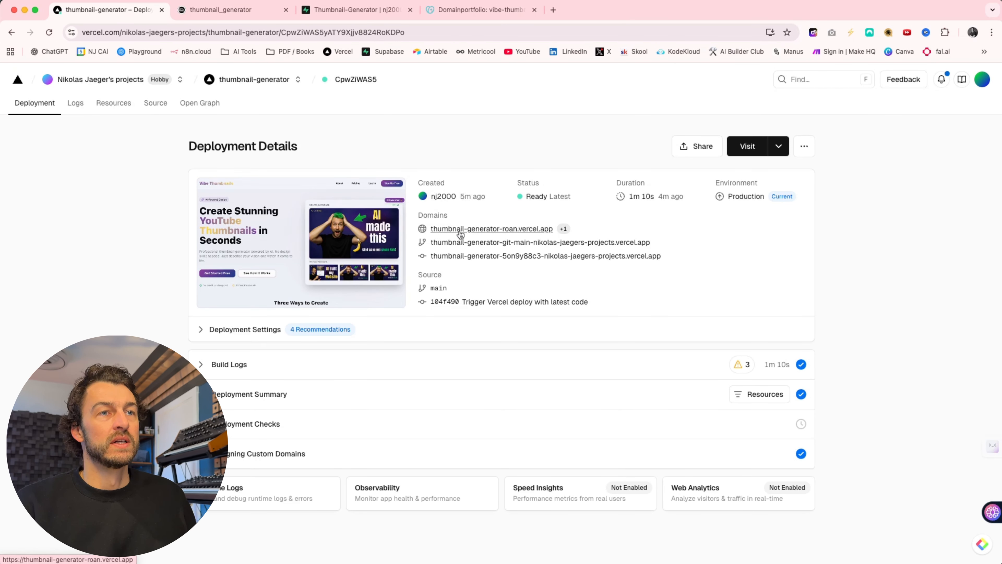
- Open the deployed site at thumbnail-generator-roan.vercel.app and examine its landing page down to the footer
{"action": "left_click", "coordinate": [478, 231]}
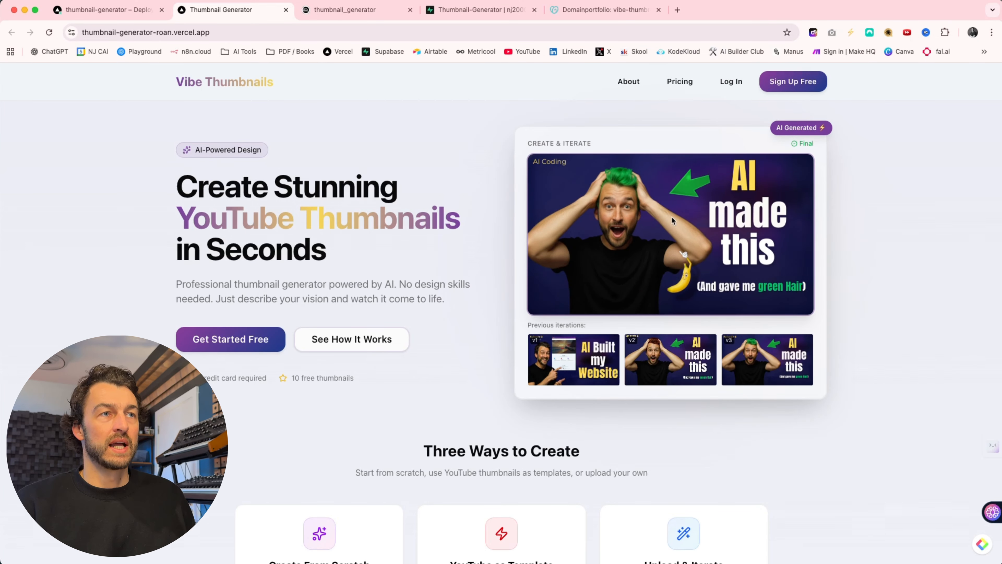
{"action": "scroll", "coordinate": [395, 206], "scroll_direction": "down", "scroll_amount": 5}
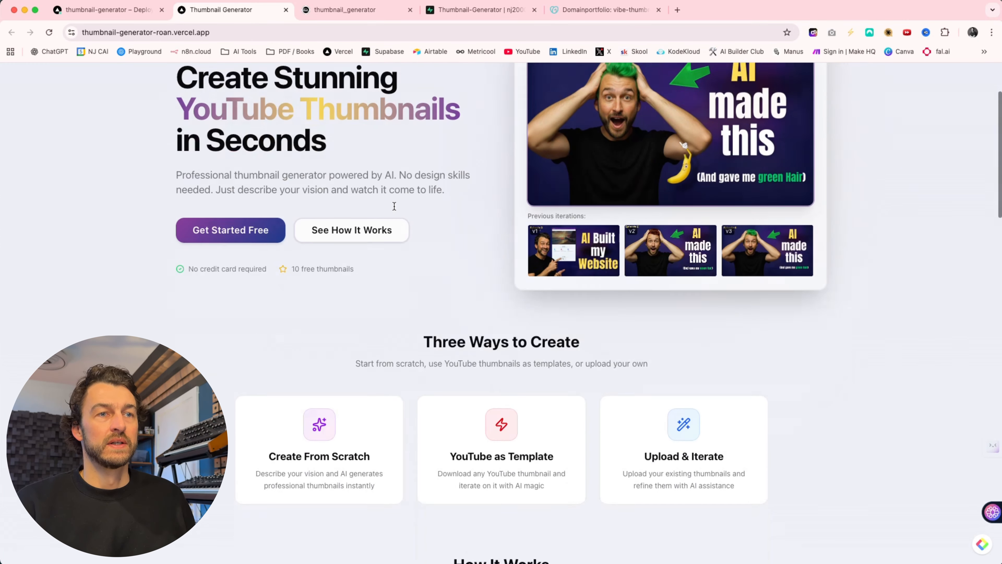
{"action": "scroll", "coordinate": [395, 206], "scroll_direction": "down", "scroll_amount": 2}
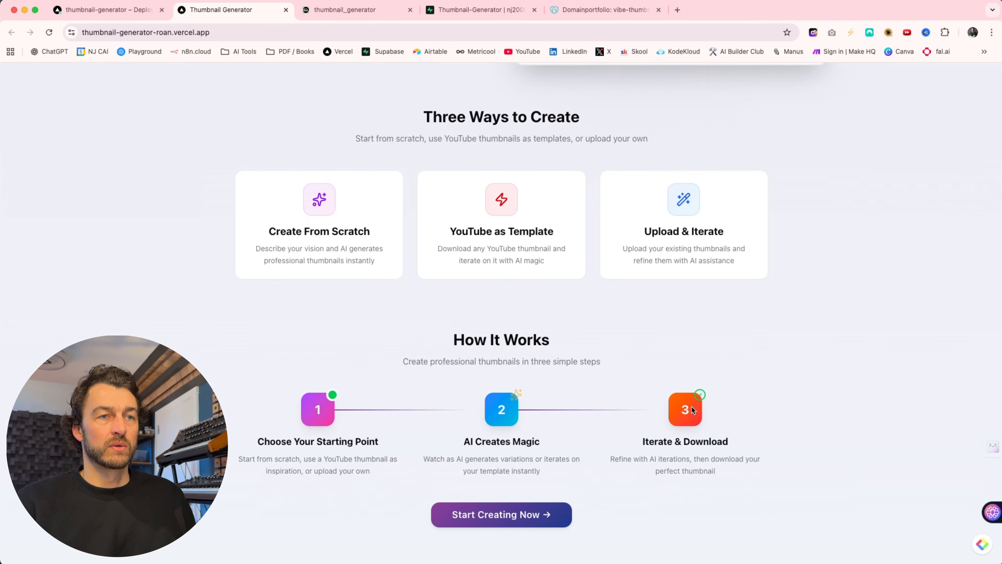
{"action": "scroll", "coordinate": [389, 424], "scroll_direction": "down", "scroll_amount": 8}
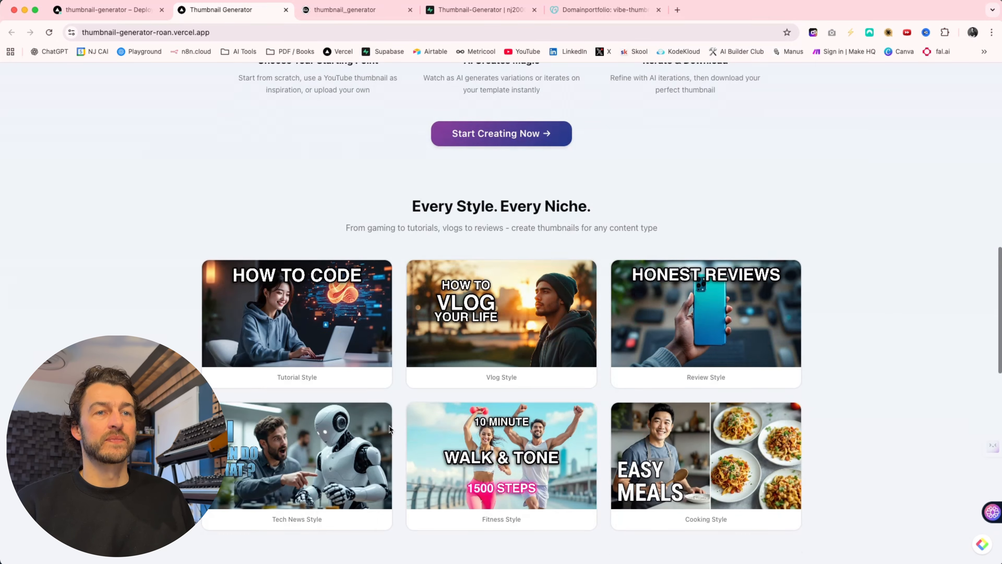
{"action": "scroll", "coordinate": [389, 428], "scroll_direction": "down", "scroll_amount": 3}
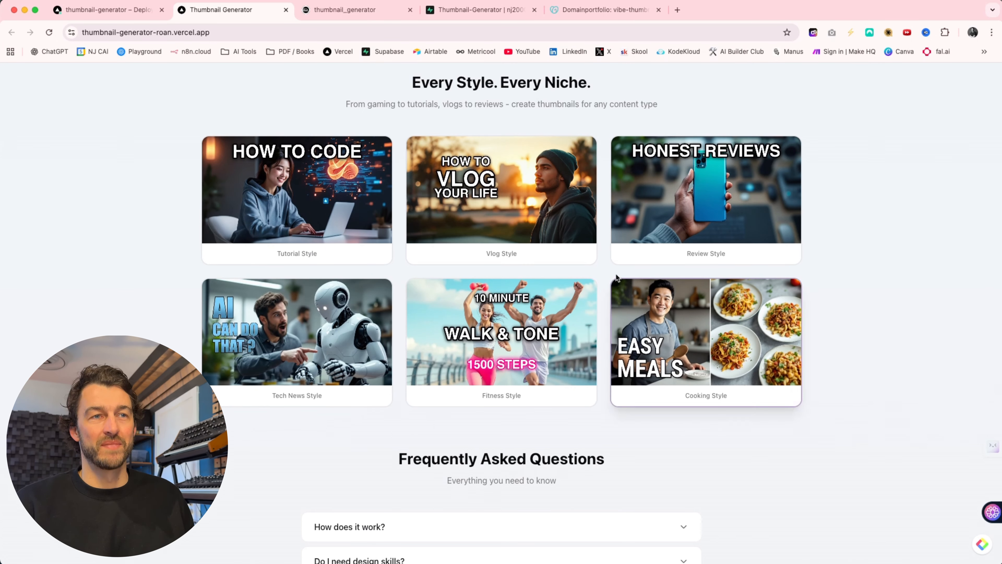
{"action": "scroll", "coordinate": [516, 496], "scroll_direction": "down", "scroll_amount": 10}
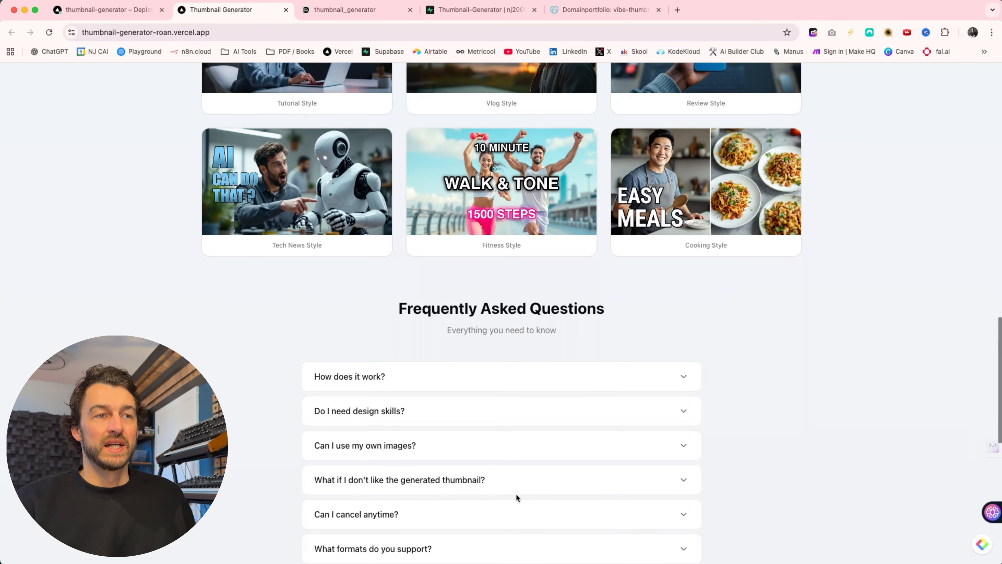
{"action": "scroll", "coordinate": [516, 494], "scroll_direction": "down", "scroll_amount": 4}
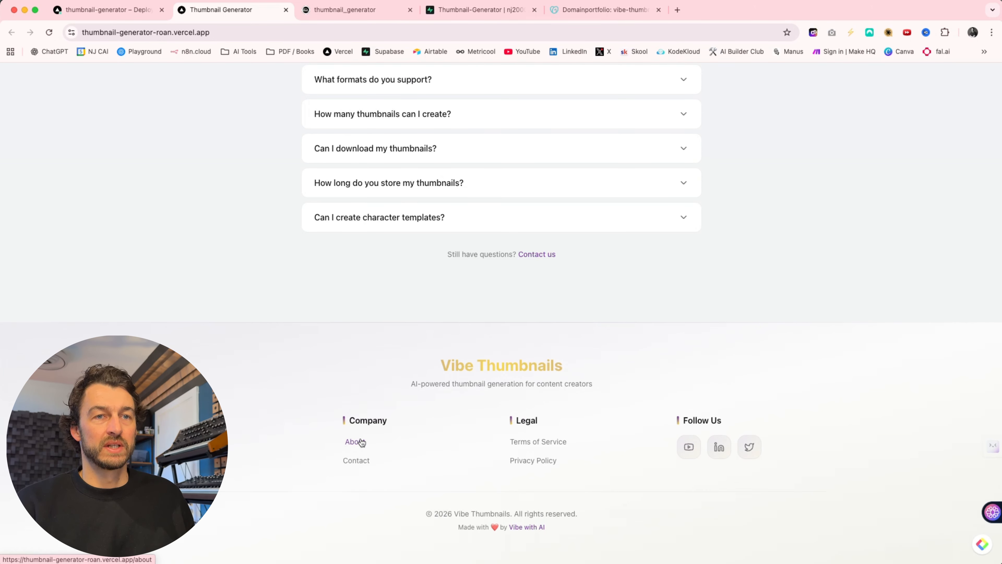
- Log in to the deployed site with the saved account e-mail and password
{"action": "scroll", "coordinate": [361, 442], "scroll_direction": "up", "scroll_amount": 20}
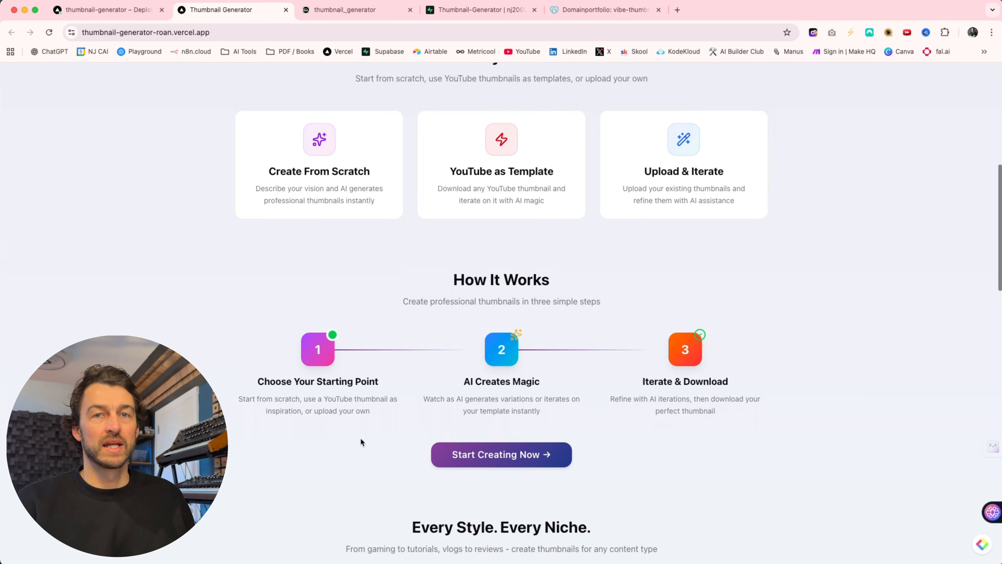
{"action": "scroll", "coordinate": [361, 439], "scroll_direction": "up", "scroll_amount": 10}
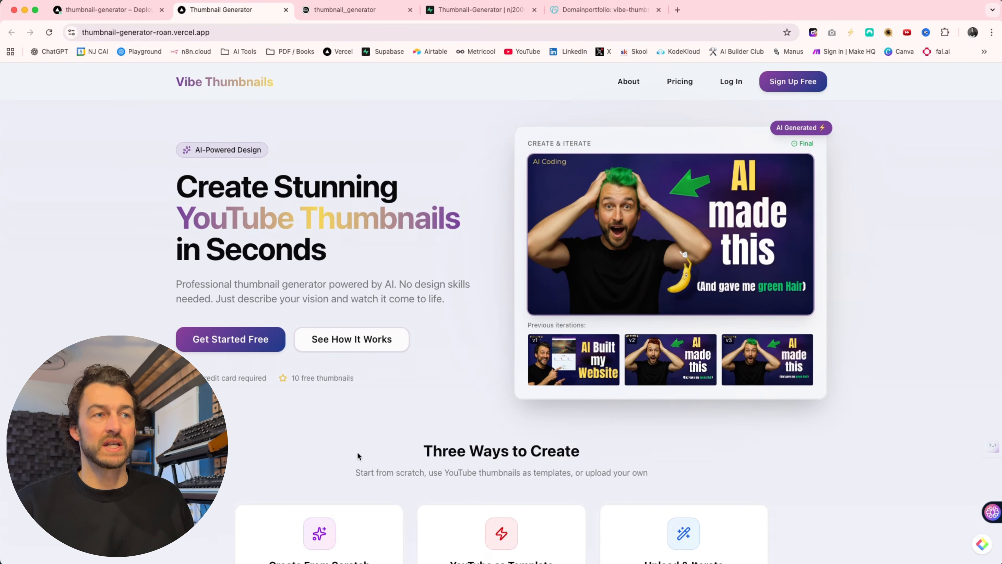
{"action": "left_click", "coordinate": [726, 83]}
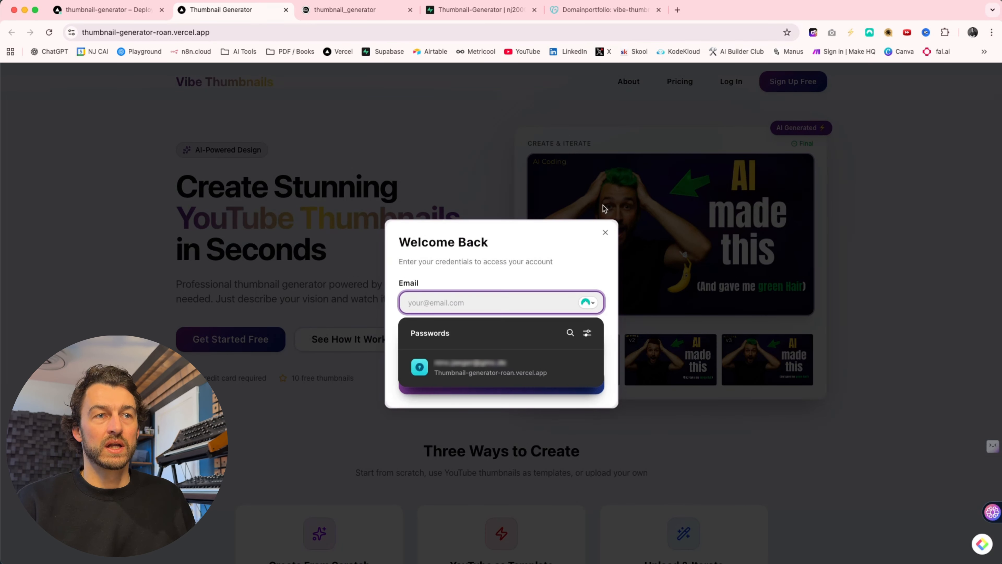
{"action": "left_click", "coordinate": [459, 373]}
{"action": "left_click", "coordinate": [497, 378]}
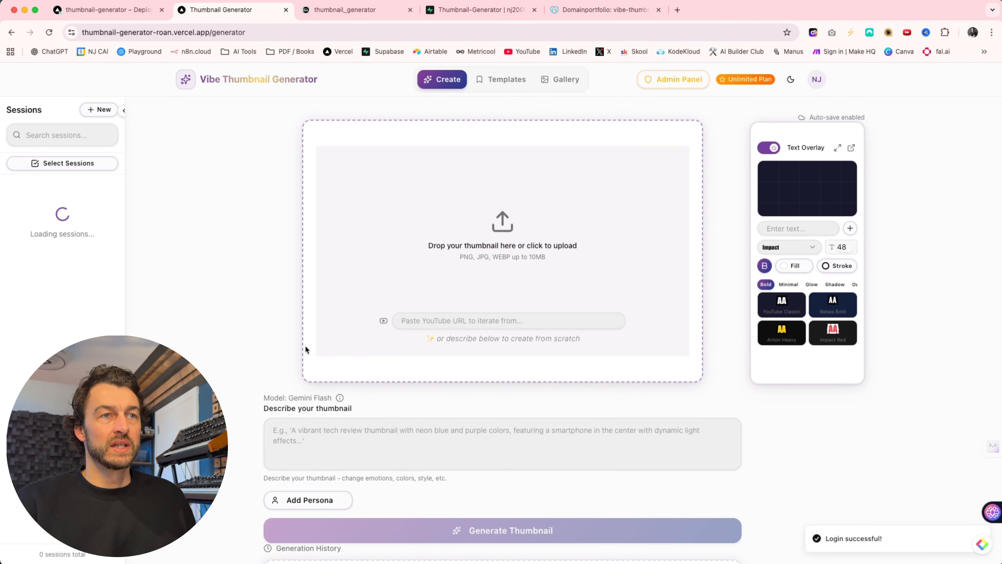
- Attach the saved persona and generate a thumbnail from a prompt beginning "A high tech thumbnail with"
{"action": "scroll", "coordinate": [369, 281], "scroll_direction": "down", "scroll_amount": 3}
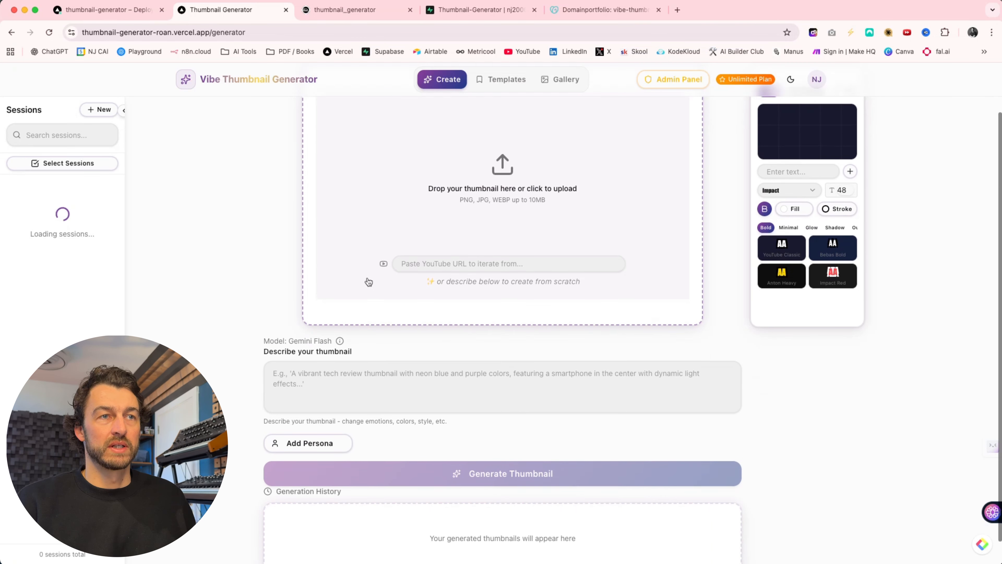
{"action": "left_click", "coordinate": [309, 416]}
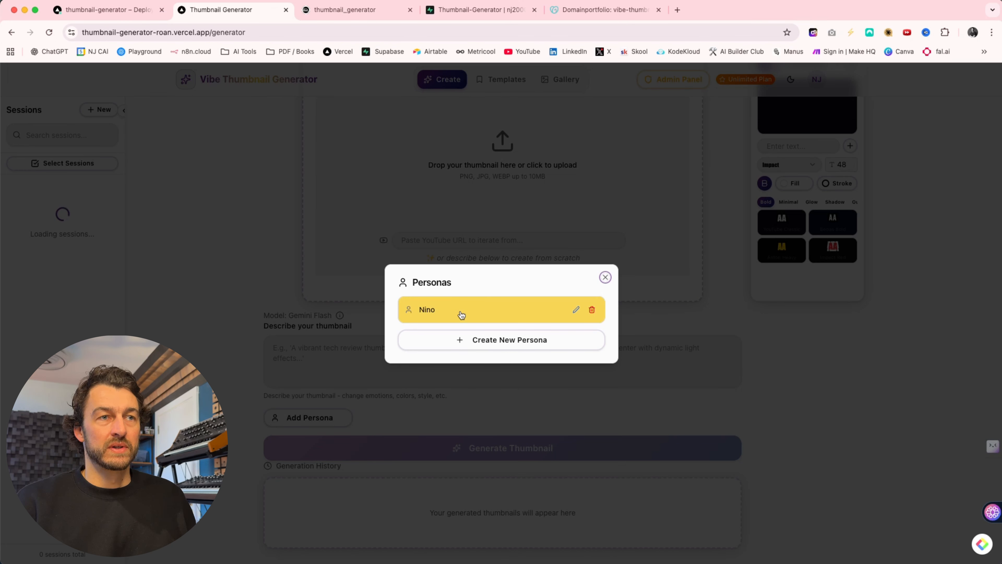
{"action": "left_click", "coordinate": [459, 310]}
{"action": "left_click", "coordinate": [316, 358]}
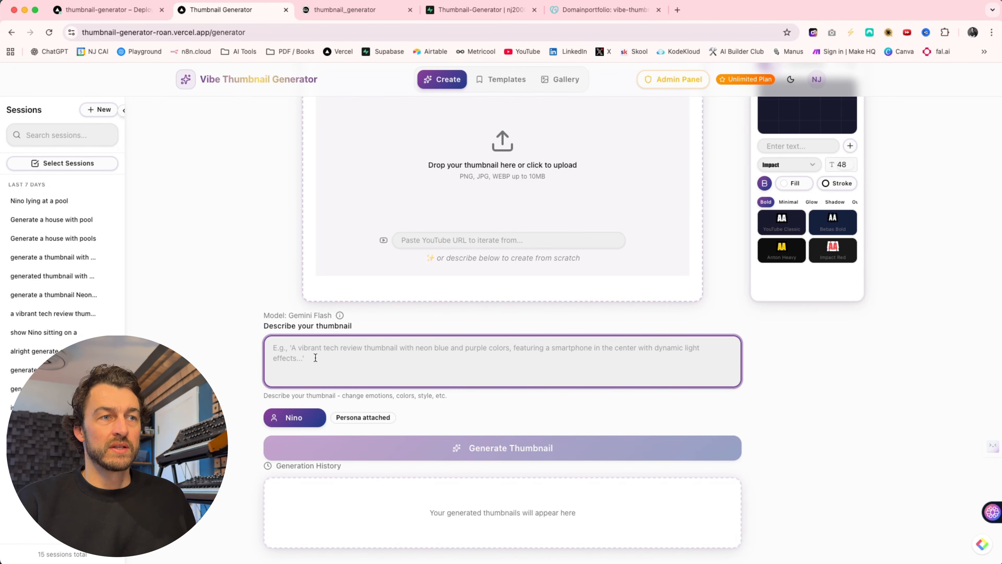
{"action": "type", "text": "A high-tech thumbnail with Nino."}
{"action": "left_click", "coordinate": [460, 457]}
{"action": "scroll", "coordinate": [460, 362], "scroll_direction": "up", "scroll_amount": 2}
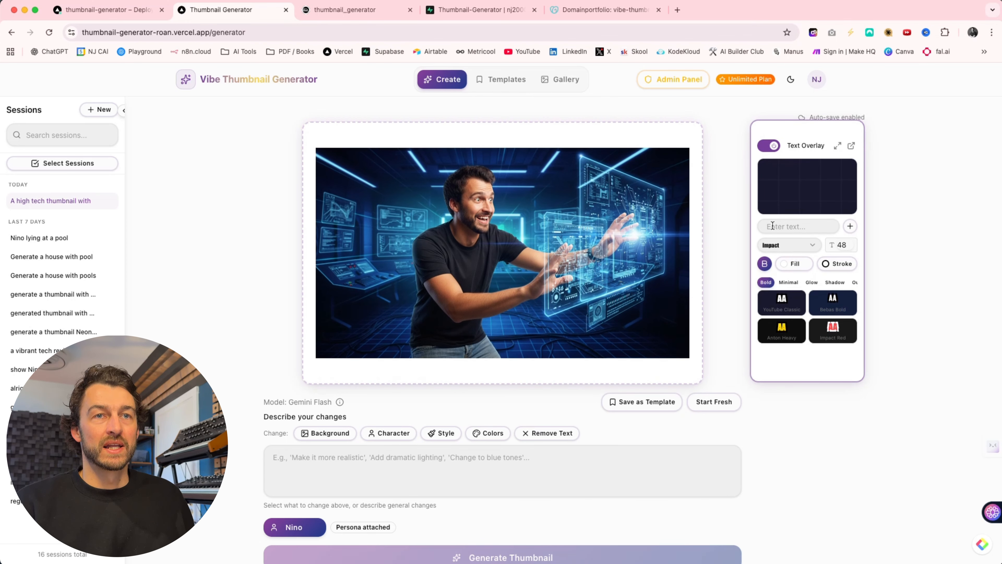
- Add the text overlay "MY thumbnail" in the image's upper-left area with a font size of 67
{"action": "left_click", "coordinate": [782, 226]}
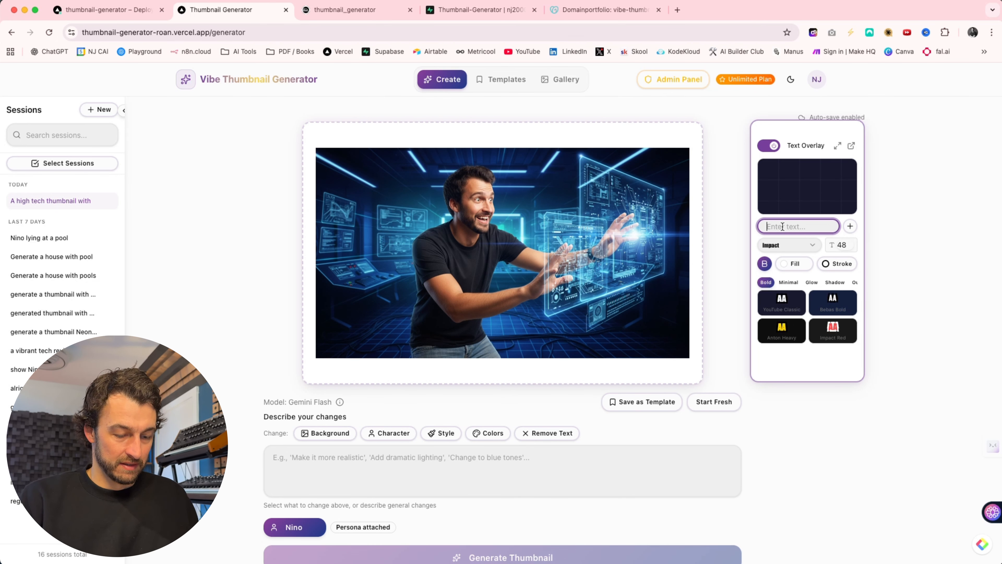
{"action": "type", "text": "MY thumbnail"}
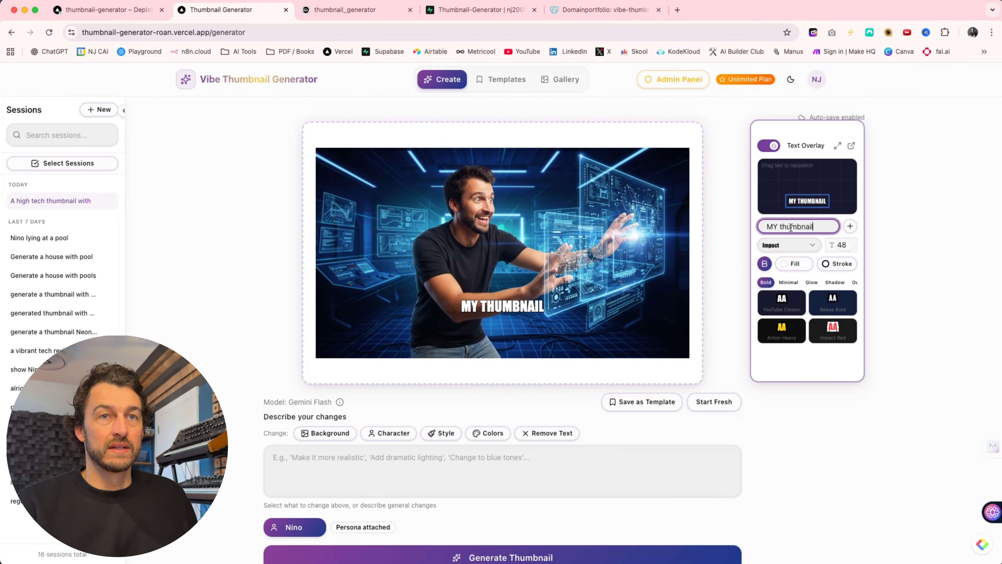
{"action": "left_click_drag", "start_coordinate": [779, 195], "coordinate": [780, 174]}
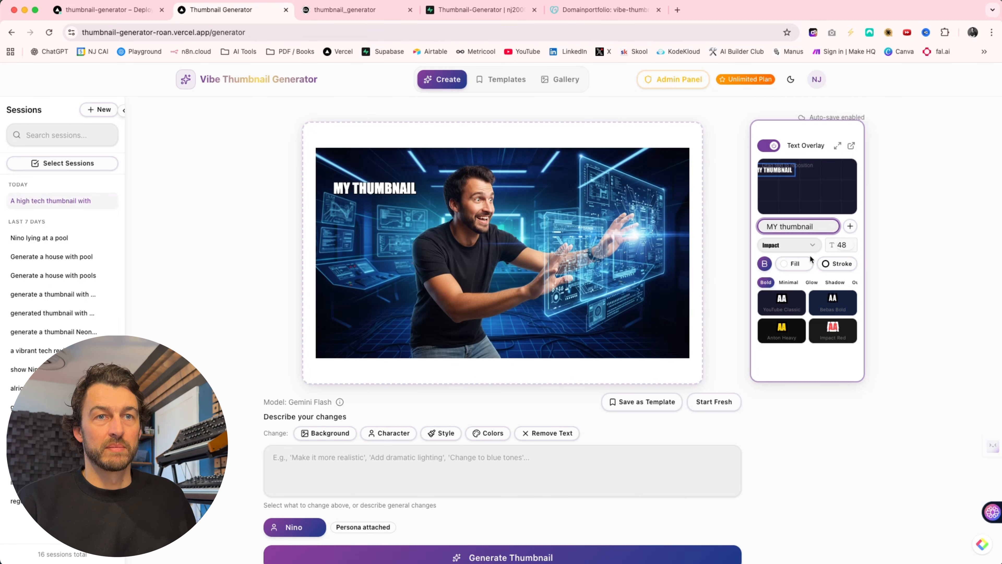
{"action": "left_click", "coordinate": [841, 245]}
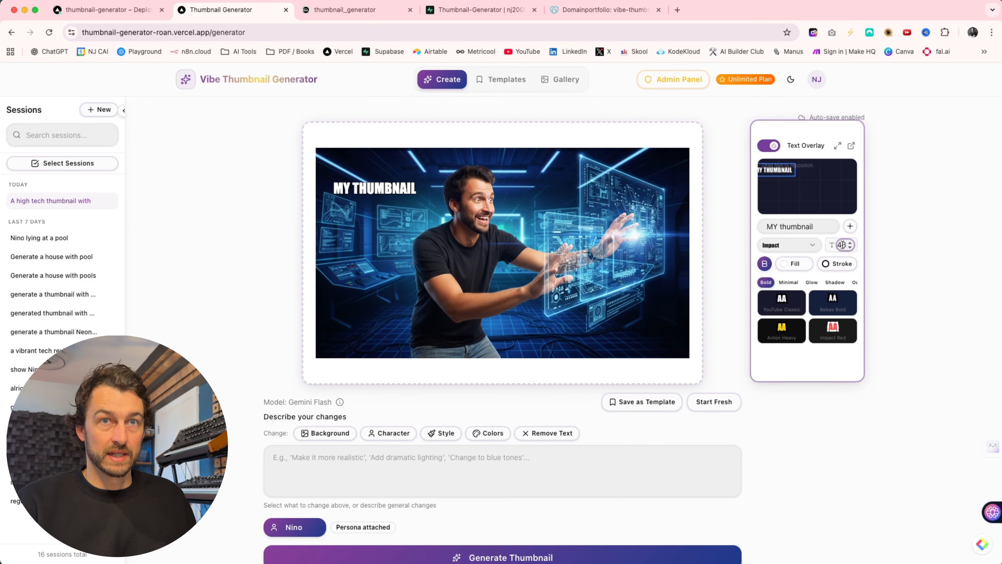
{"action": "type", "text": "80"}
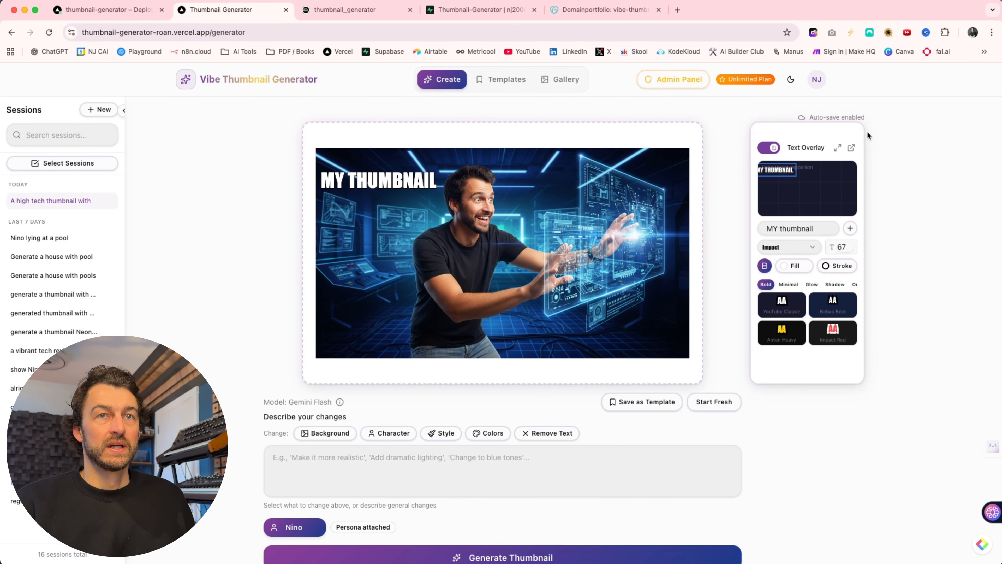
- Open the Text Design Hub, try the Impact Red preset on the overlay text, and apply the Anton Heavy preset
{"action": "left_click", "coordinate": [837, 147]}
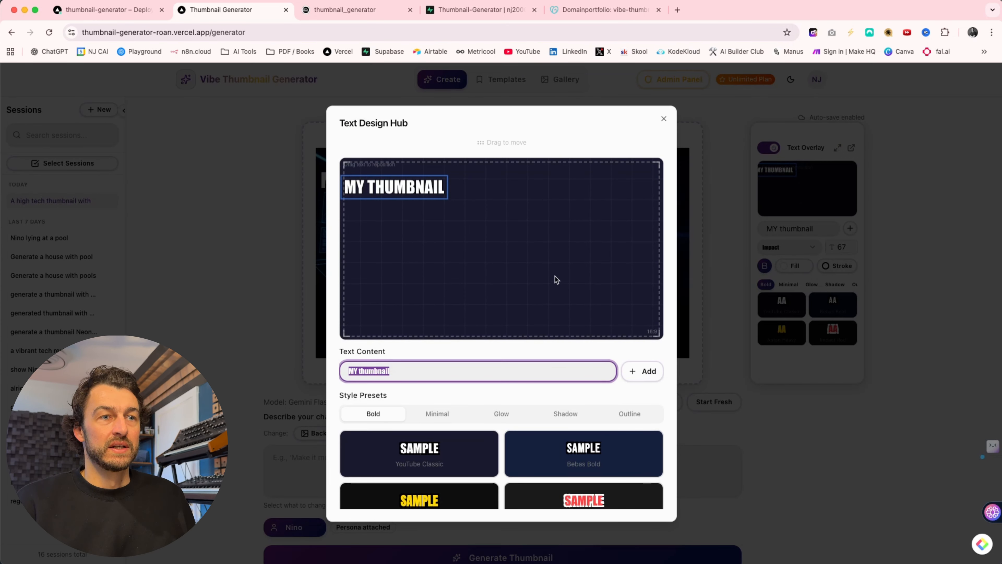
{"action": "scroll", "coordinate": [431, 434], "scroll_direction": "down", "scroll_amount": 3}
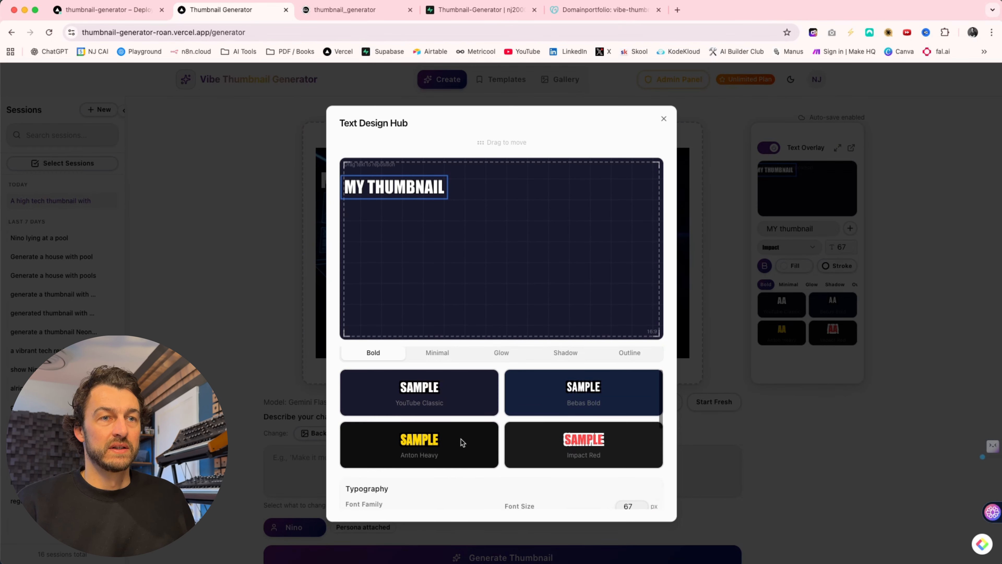
{"action": "left_click", "coordinate": [572, 441]}
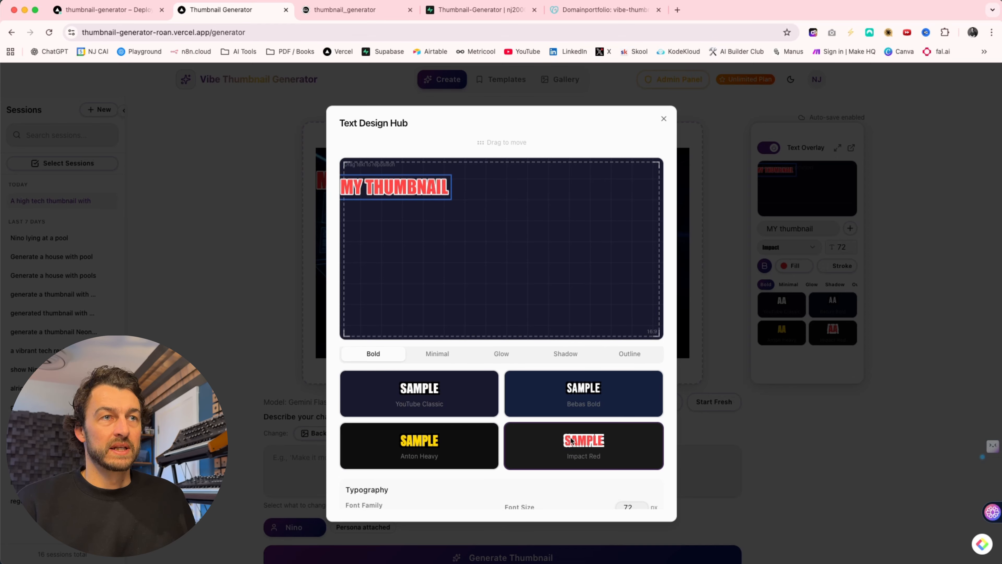
{"action": "left_click", "coordinate": [459, 441]}
- Examine the overlay text's font families, typography, colour and stroke options, and close the Text Design Hub
{"action": "scroll", "coordinate": [561, 354], "scroll_direction": "down", "scroll_amount": 5}
{"action": "scroll", "coordinate": [561, 354], "scroll_direction": "up", "scroll_amount": 2}
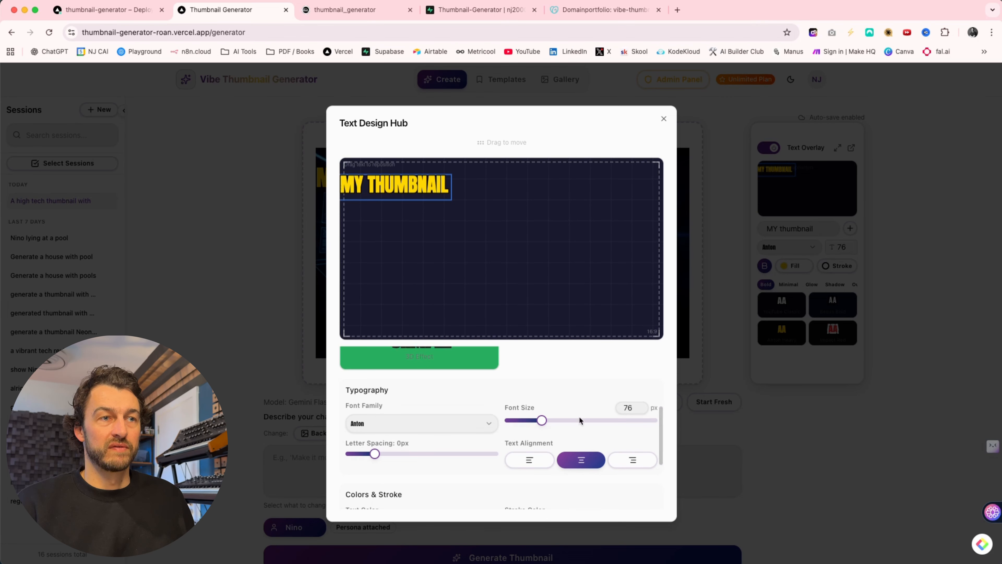
{"action": "scroll", "coordinate": [444, 411], "scroll_direction": "down", "scroll_amount": 1}
{"action": "left_click", "coordinate": [391, 389]}
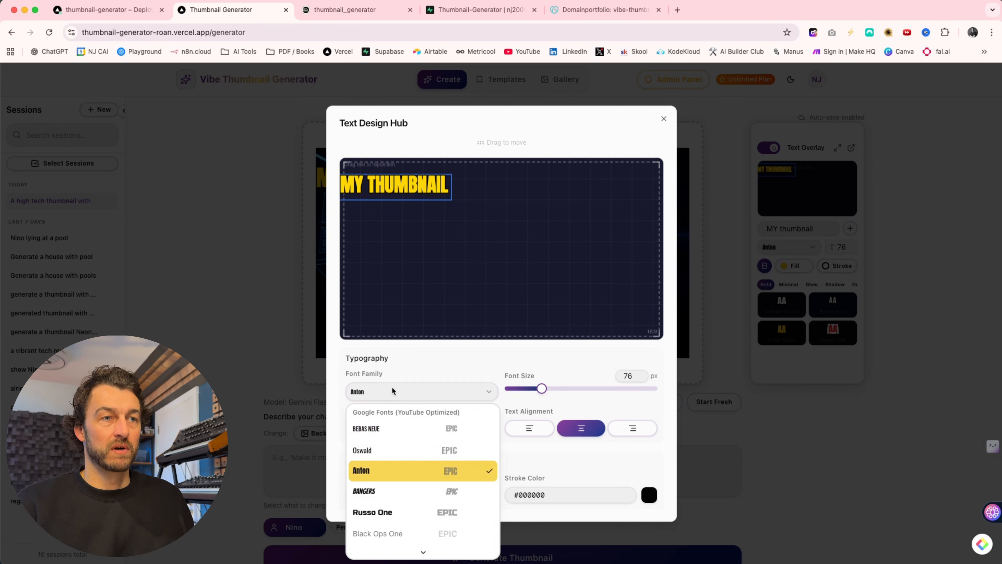
{"action": "left_click", "coordinate": [391, 390]}
{"action": "scroll", "coordinate": [501, 385], "scroll_direction": "down", "scroll_amount": 2}
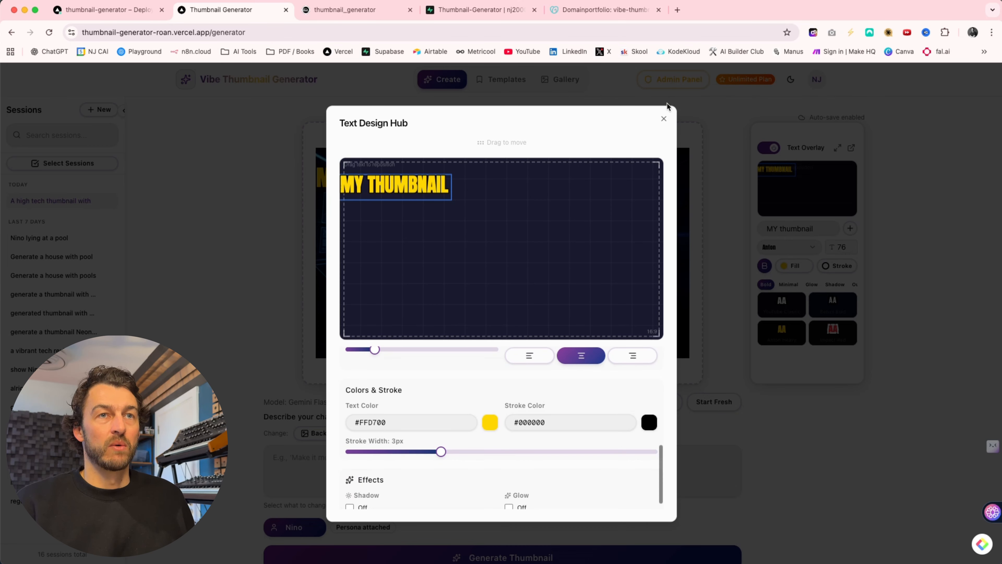
{"action": "left_click", "coordinate": [664, 119]}
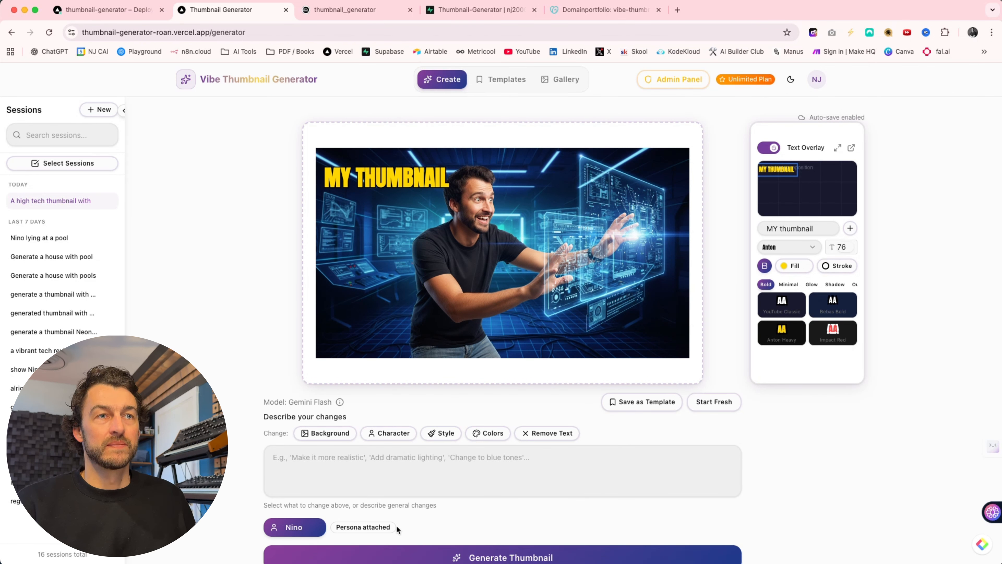
- Apply a background-only change to the thumbnail with the prompt "Some yellow touches in the background."
{"action": "scroll", "coordinate": [396, 525], "scroll_direction": "down", "scroll_amount": 2}
{"action": "scroll", "coordinate": [348, 423], "scroll_direction": "up", "scroll_amount": 1}
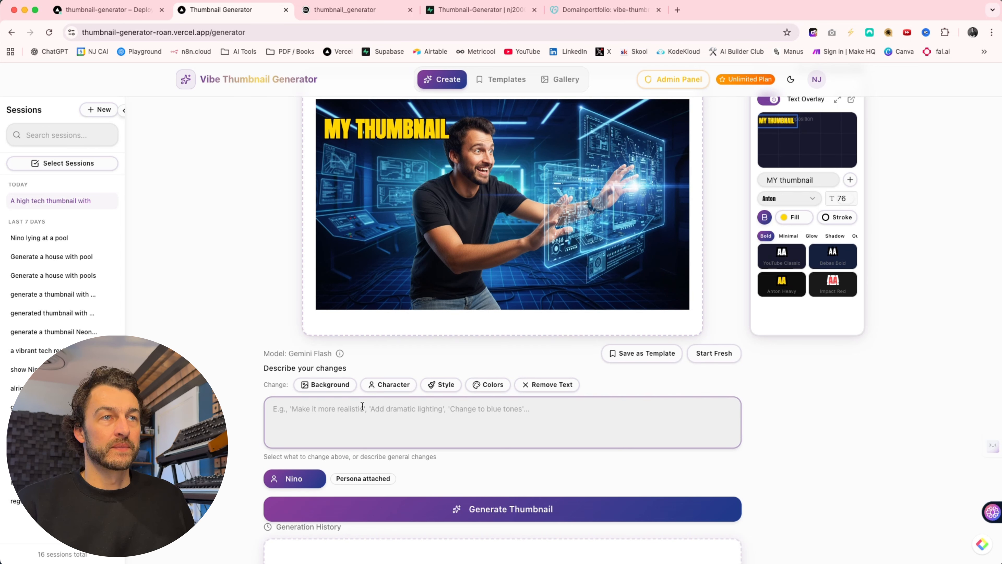
{"action": "left_click", "coordinate": [315, 383]}
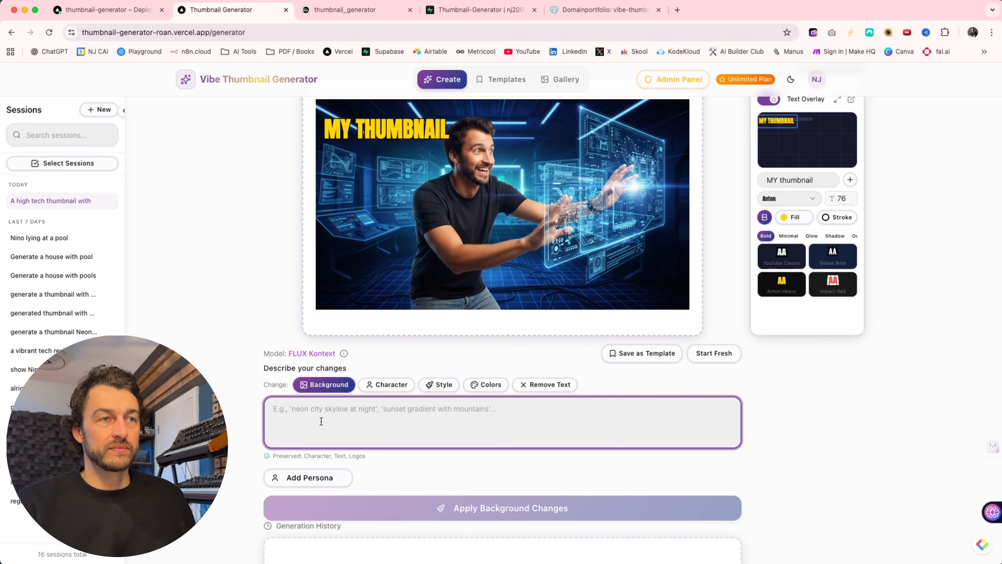
{"action": "type", "text": "Some yellow touches in the background."}
{"action": "key", "text": "Return"}
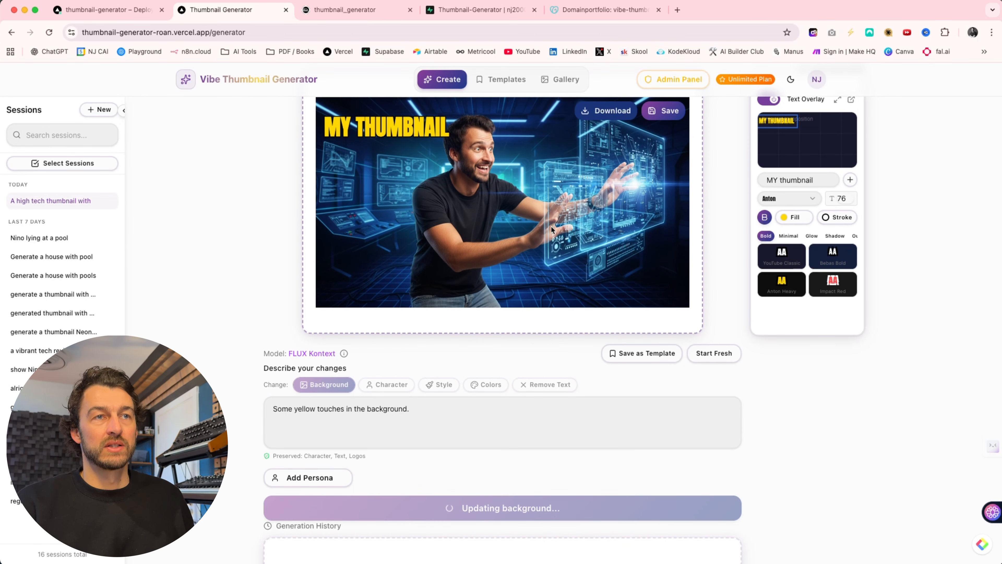
{"action": "scroll", "coordinate": [496, 413], "scroll_direction": "up", "scroll_amount": 1}
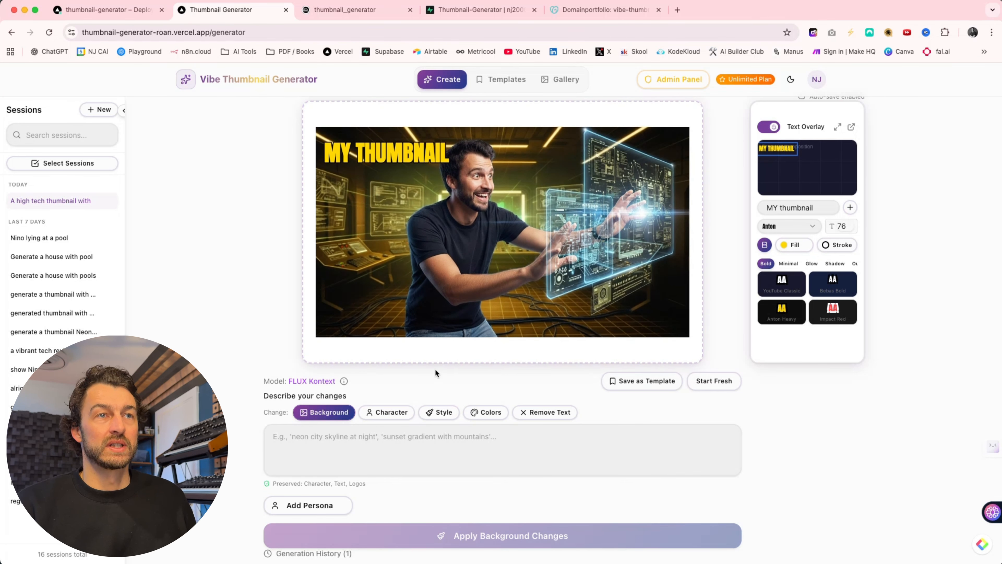
{"action": "mouse_move", "coordinate": [492, 320]}
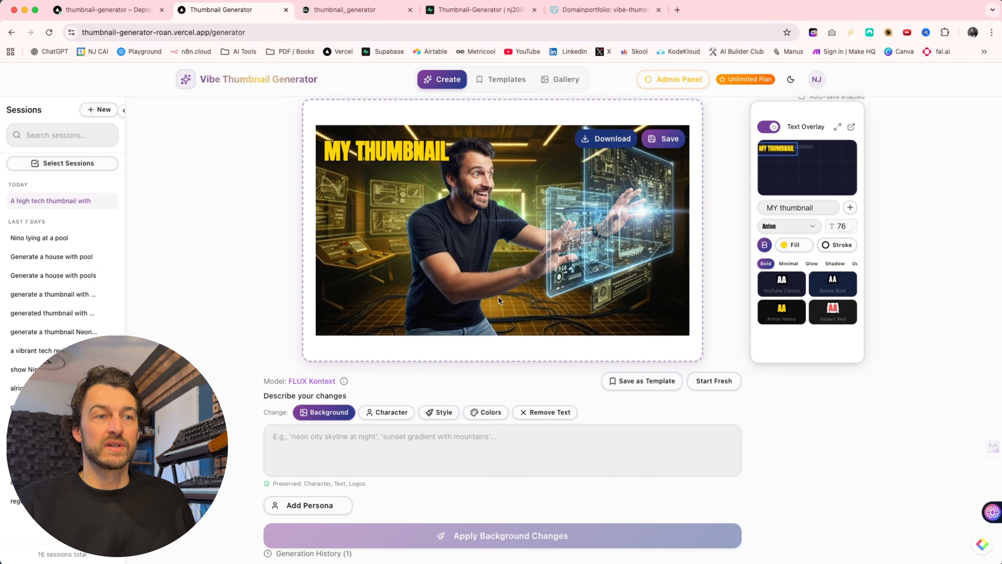
{"action": "scroll", "coordinate": [475, 281], "scroll_direction": "down", "scroll_amount": 2}
{"action": "scroll", "coordinate": [476, 281], "scroll_direction": "up", "scroll_amount": 3}
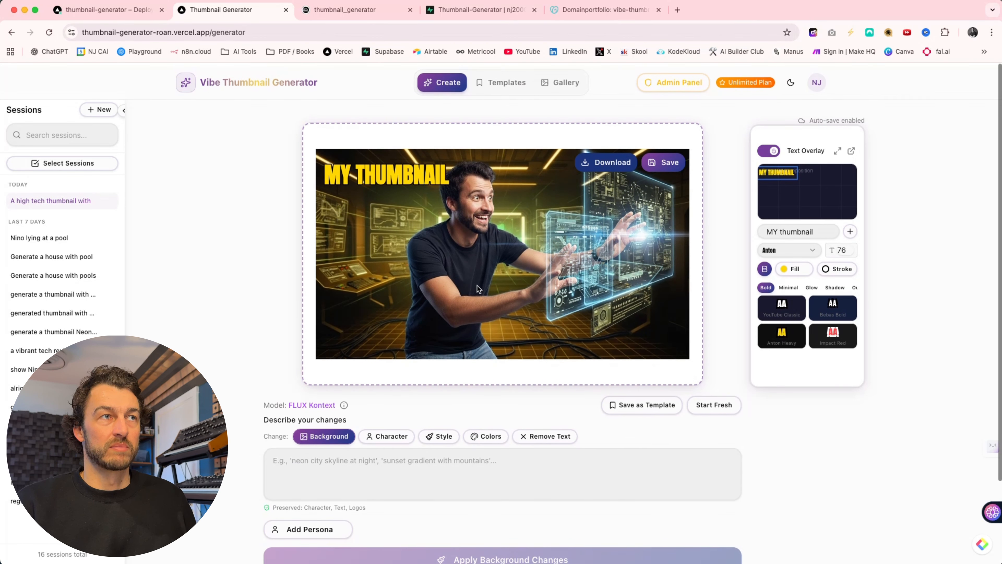
- Return to the Vercel project's deployments and examine the history of successful and failed builds
{"action": "left_click", "coordinate": [109, 10]}
{"action": "scroll", "coordinate": [351, 180], "scroll_direction": "down", "scroll_amount": 1}
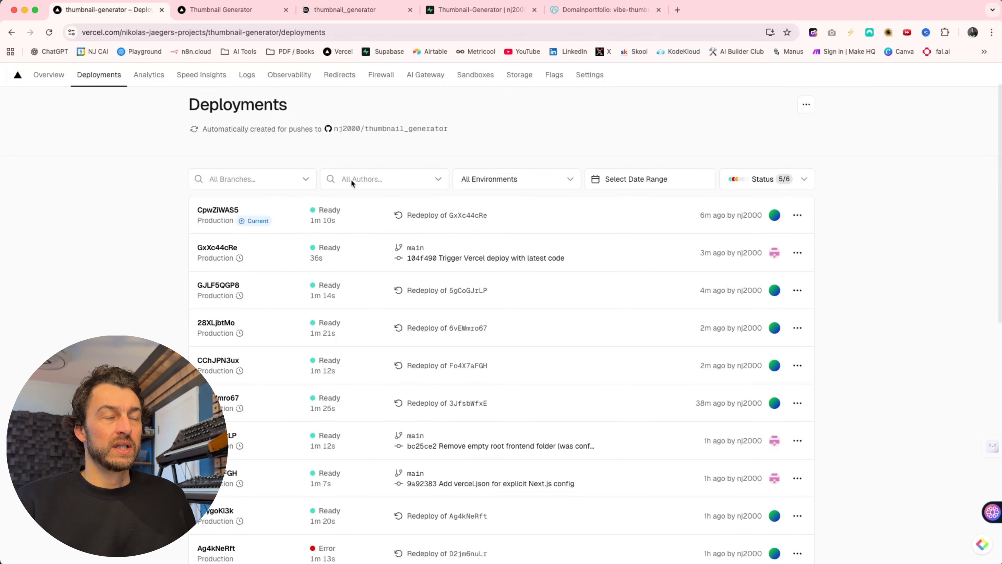
{"action": "scroll", "coordinate": [192, 130], "scroll_direction": "up", "scroll_amount": 1}
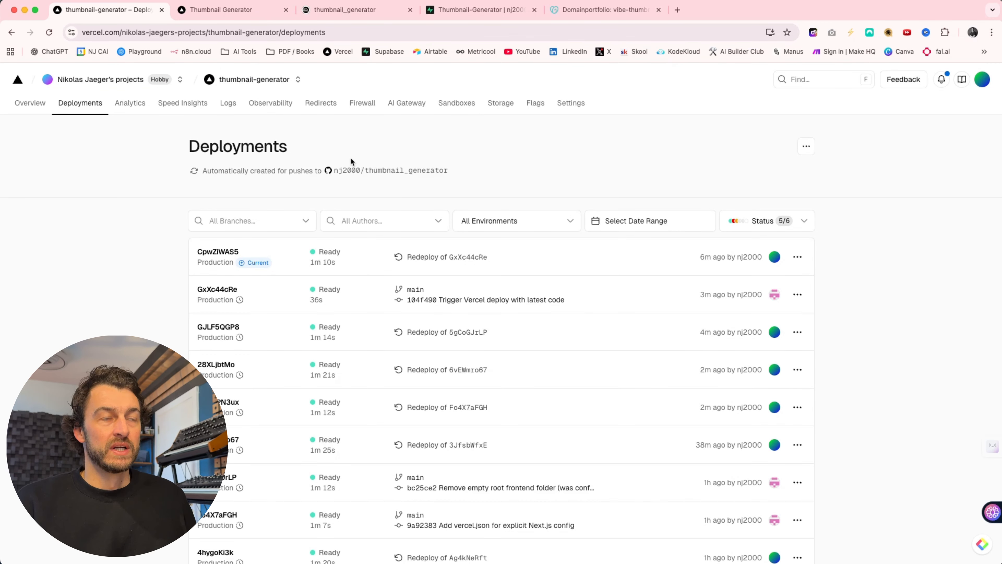
{"action": "scroll", "coordinate": [422, 238], "scroll_direction": "down", "scroll_amount": 2}
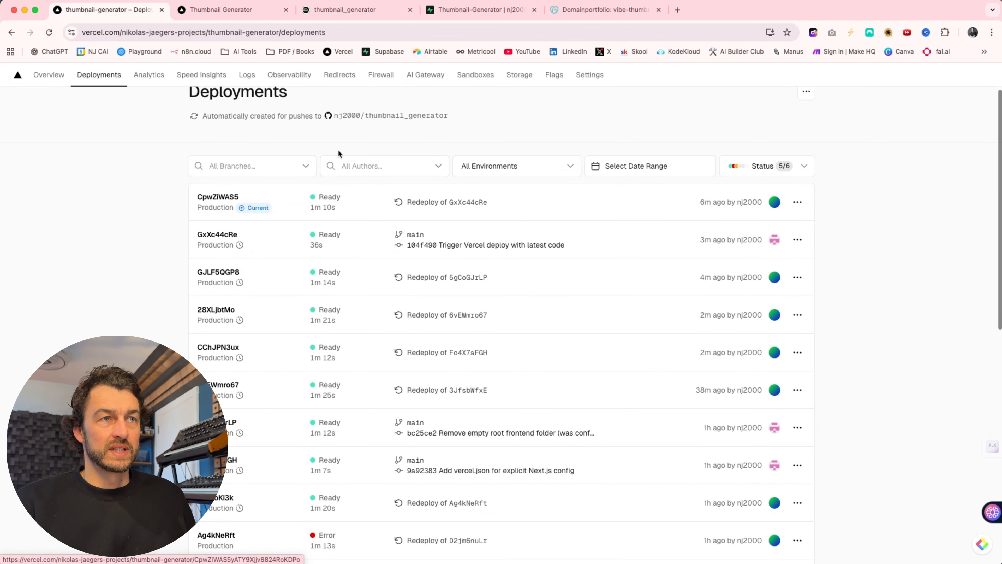
{"action": "scroll", "coordinate": [337, 152], "scroll_direction": "down", "scroll_amount": 1}
{"action": "scroll", "coordinate": [338, 152], "scroll_direction": "down", "scroll_amount": 7}
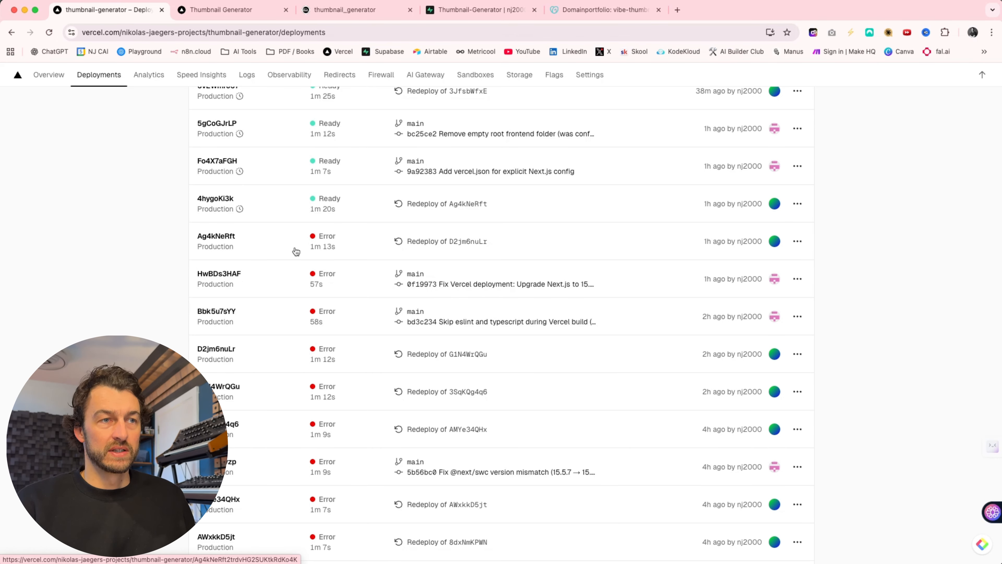
{"action": "scroll", "coordinate": [293, 251], "scroll_direction": "down", "scroll_amount": 5}
{"action": "scroll", "coordinate": [293, 251], "scroll_direction": "up", "scroll_amount": 3}
{"action": "scroll", "coordinate": [296, 251], "scroll_direction": "up", "scroll_amount": 1}
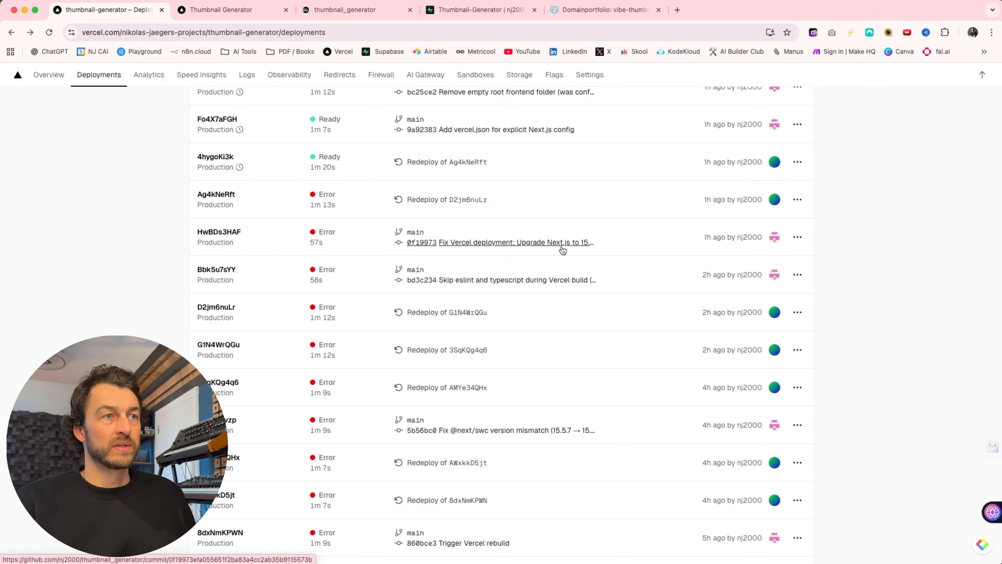
- Open the failed deployment of commit 0f19973 "Fix Vercel deployment" and read through its build logs
{"action": "left_click", "coordinate": [221, 234]}
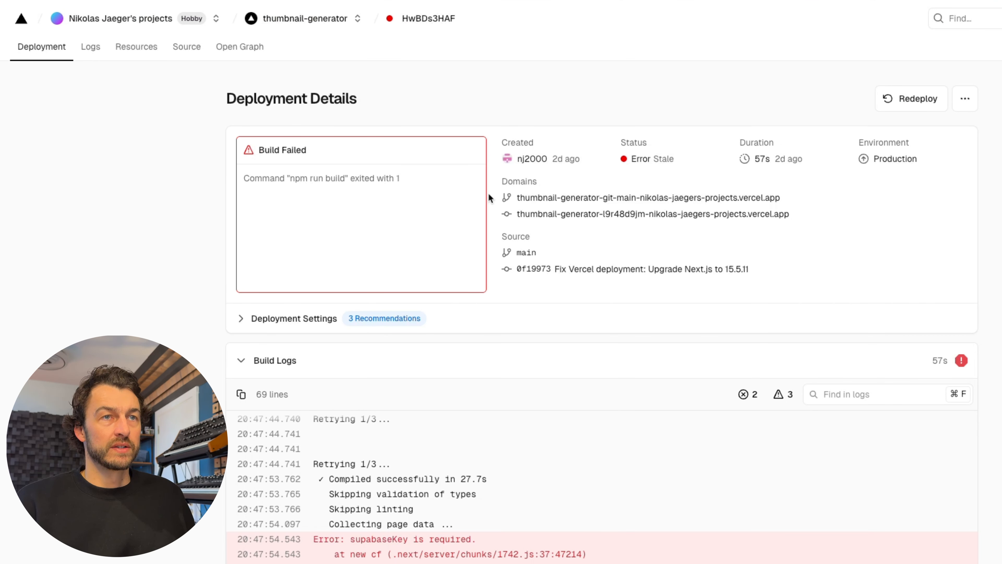
{"action": "scroll", "coordinate": [606, 217], "scroll_direction": "down", "scroll_amount": 5}
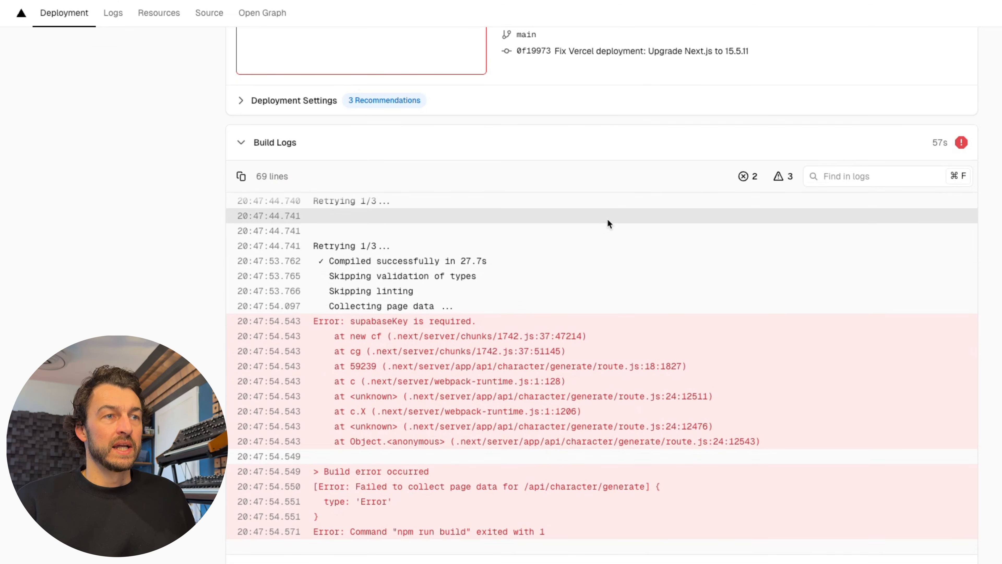
{"action": "scroll", "coordinate": [607, 218], "scroll_direction": "up", "scroll_amount": 1}
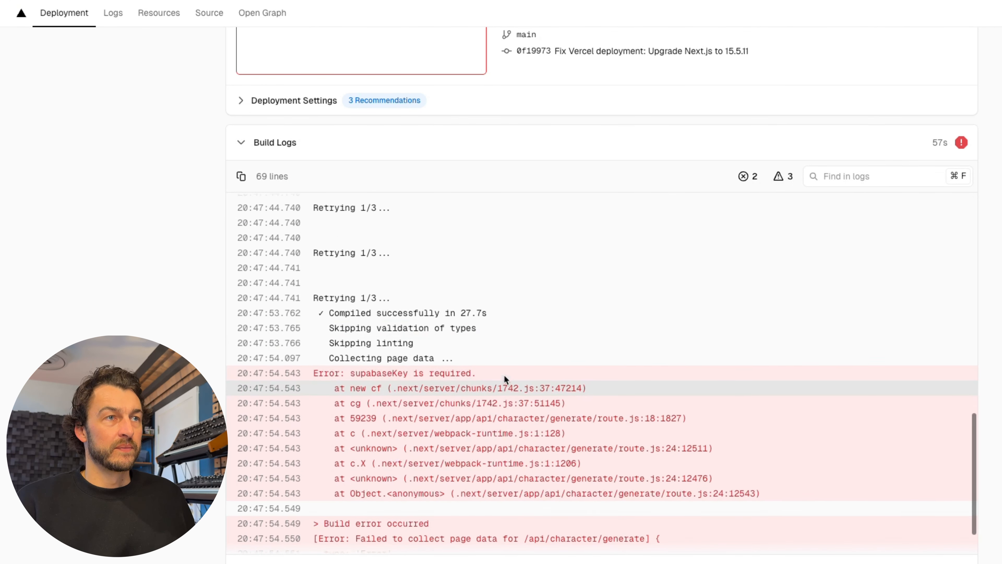
{"action": "scroll", "coordinate": [504, 373], "scroll_direction": "up", "scroll_amount": 10}
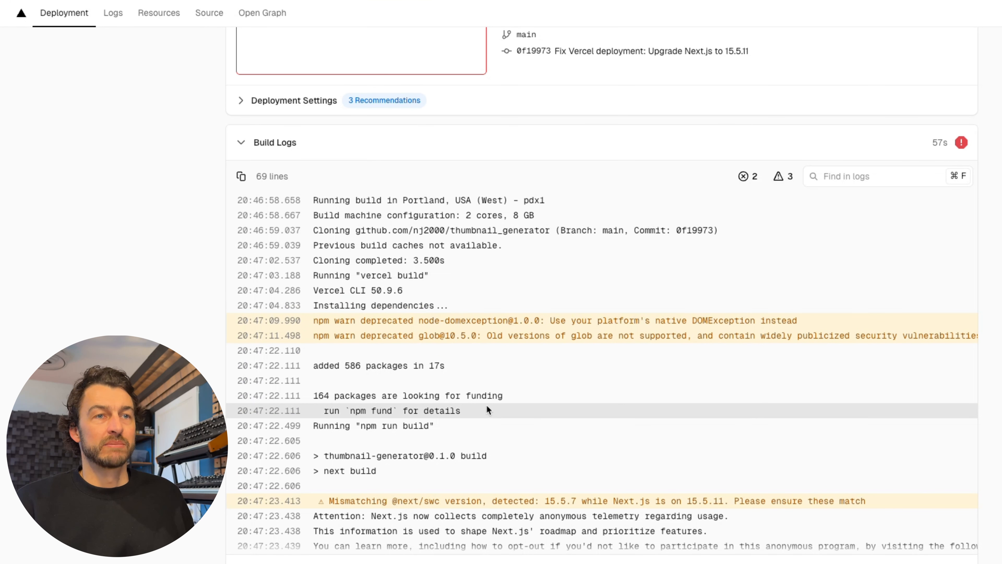
- Read through the failed deployment's build logs and step through the highlighted warnings
{"action": "scroll", "coordinate": [486, 404], "scroll_direction": "down", "scroll_amount": 2}
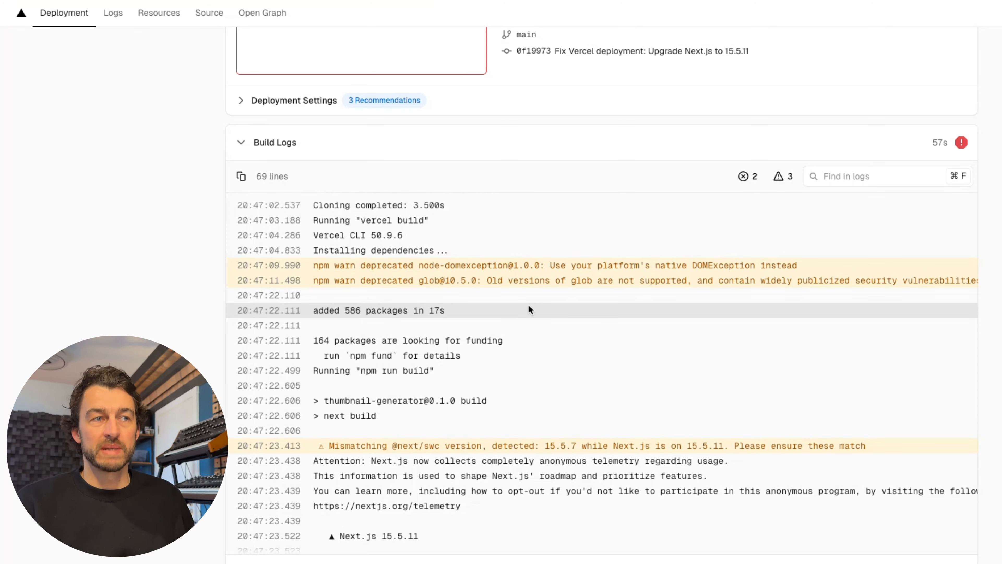
{"action": "scroll", "coordinate": [529, 306], "scroll_direction": "down", "scroll_amount": 5}
{"action": "scroll", "coordinate": [528, 306], "scroll_direction": "down", "scroll_amount": 4}
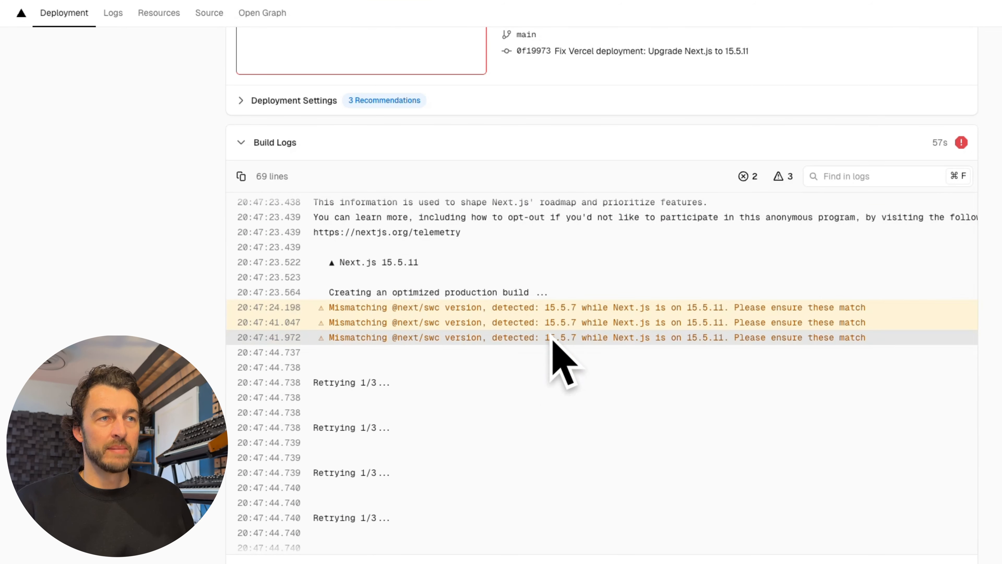
{"action": "scroll", "coordinate": [569, 420], "scroll_direction": "down", "scroll_amount": 8}
{"action": "scroll", "coordinate": [568, 419], "scroll_direction": "up", "scroll_amount": 20}
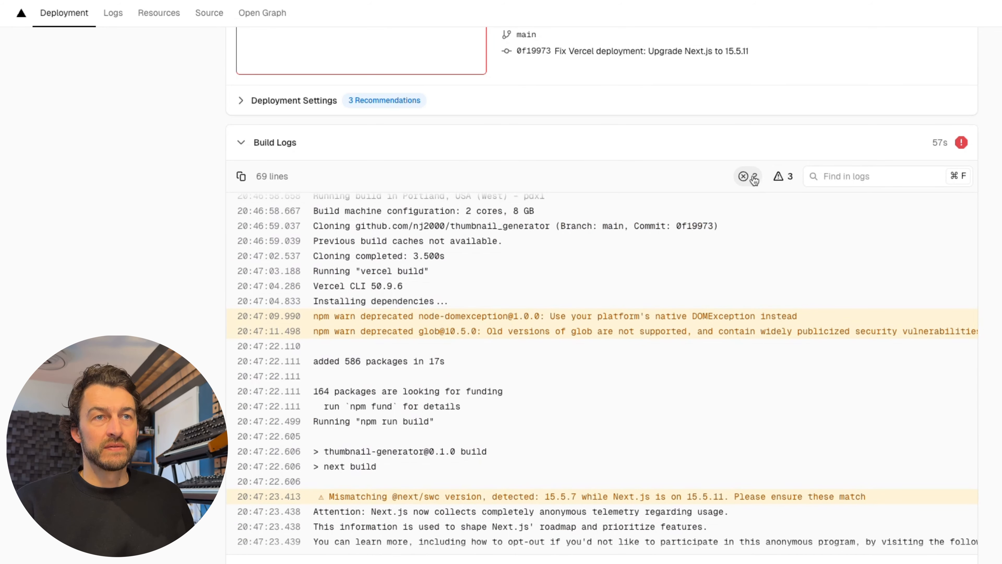
{"action": "left_click", "coordinate": [781, 176]}
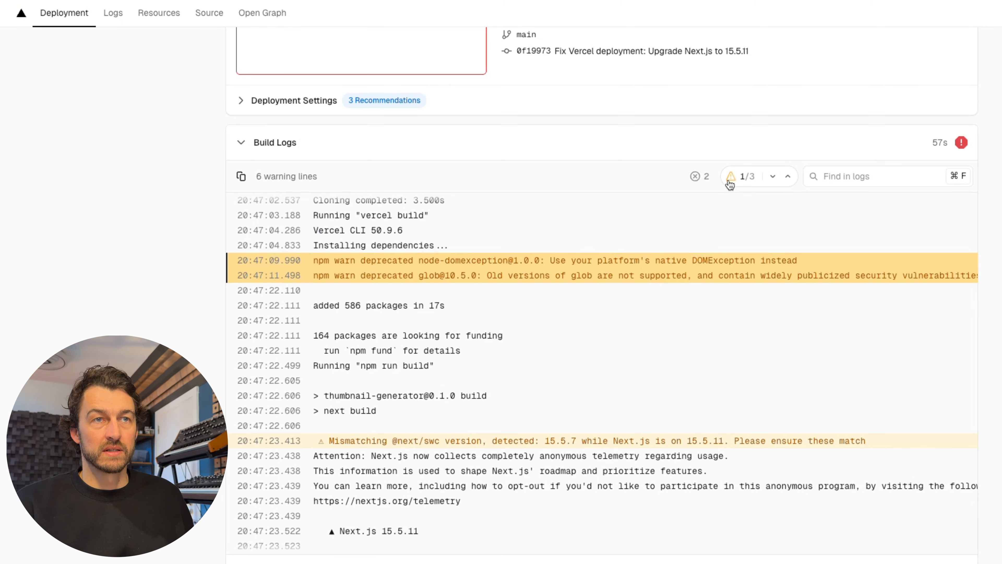
{"action": "left_click", "coordinate": [773, 176]}
{"action": "left_click", "coordinate": [772, 176]}
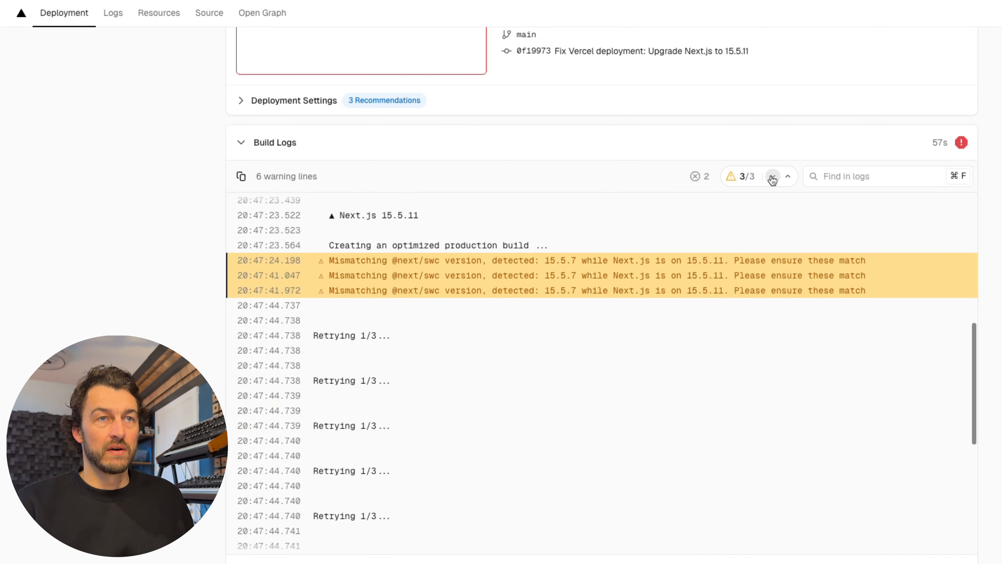
- Jump to the errors in the build logs and examine the error trace and build failure lines
{"action": "left_click", "coordinate": [695, 177]}
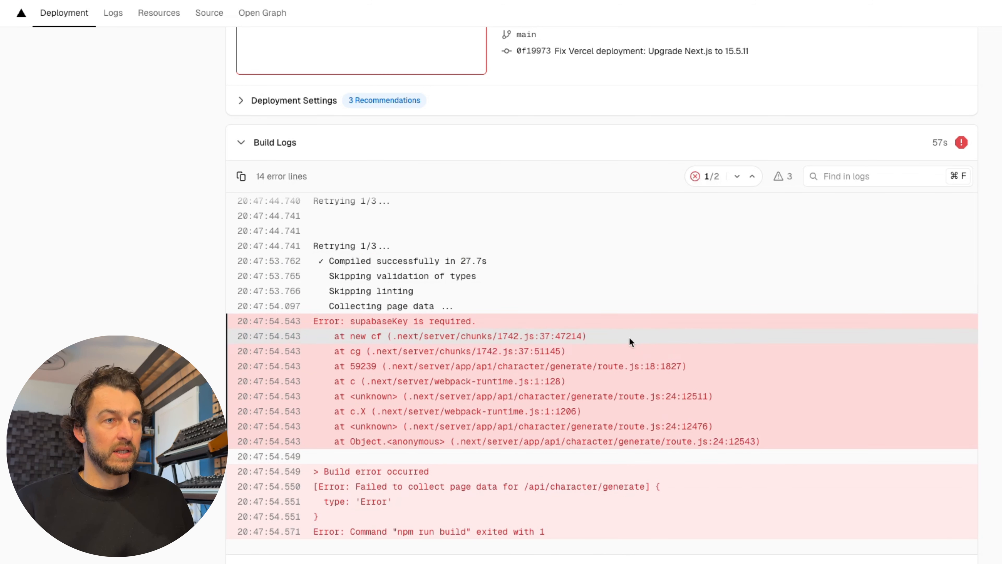
{"action": "scroll", "coordinate": [564, 322], "scroll_direction": "down", "scroll_amount": 3}
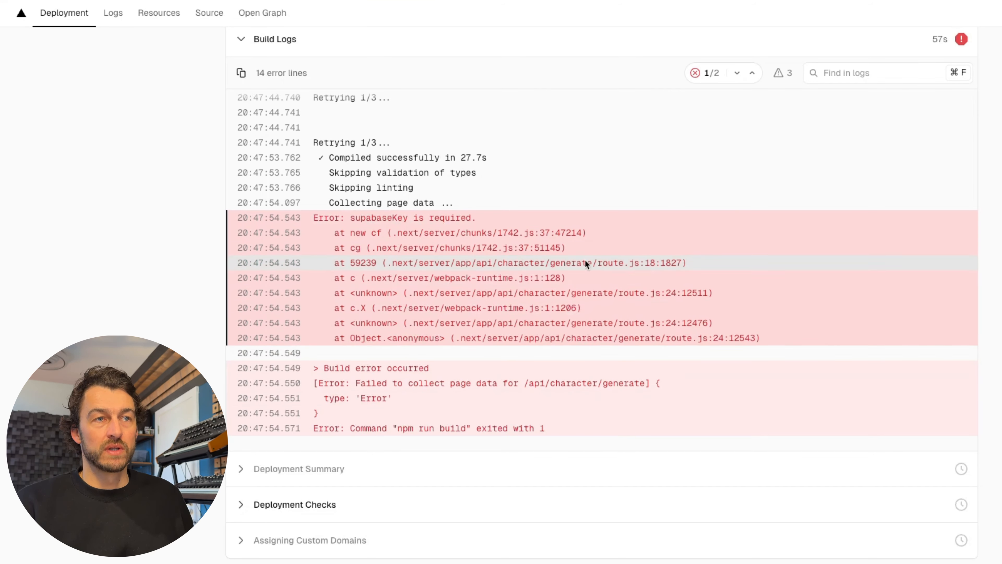
{"action": "scroll", "coordinate": [482, 464], "scroll_direction": "up", "scroll_amount": 3}
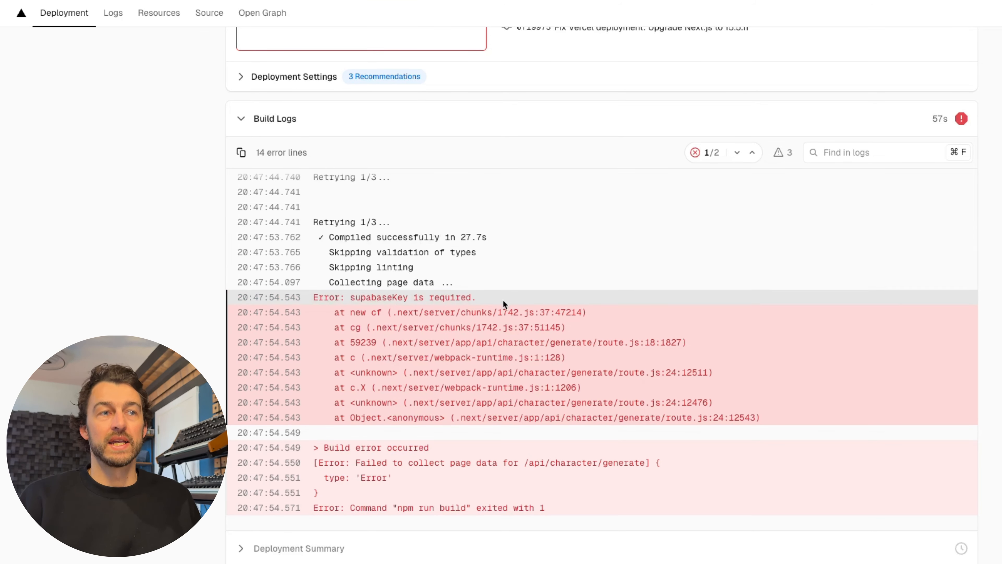
{"action": "scroll", "coordinate": [502, 300], "scroll_direction": "up", "scroll_amount": 6}
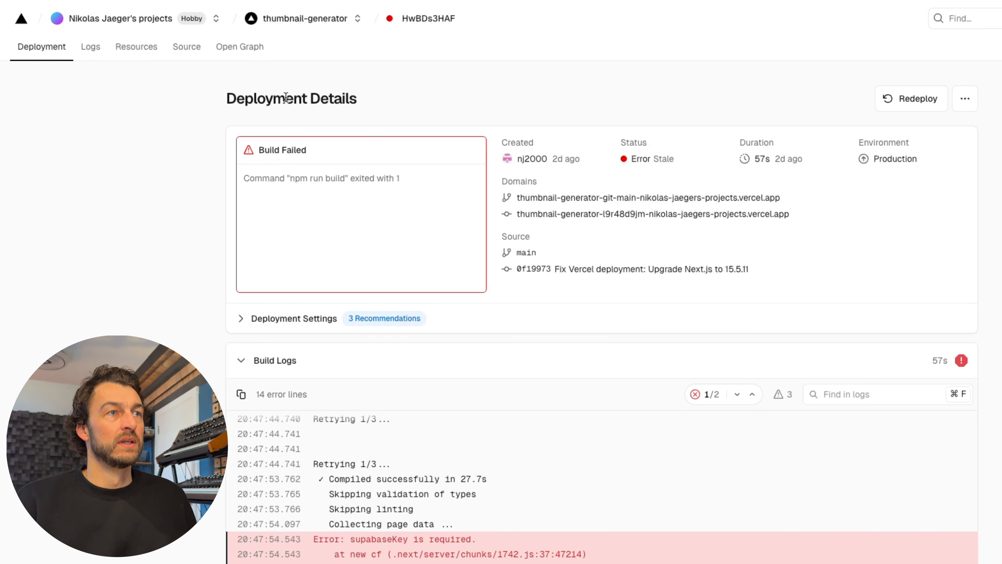
- Open the thumbnail-generator project's environment variable settings and examine the configured variables
{"action": "left_click", "coordinate": [308, 21]}
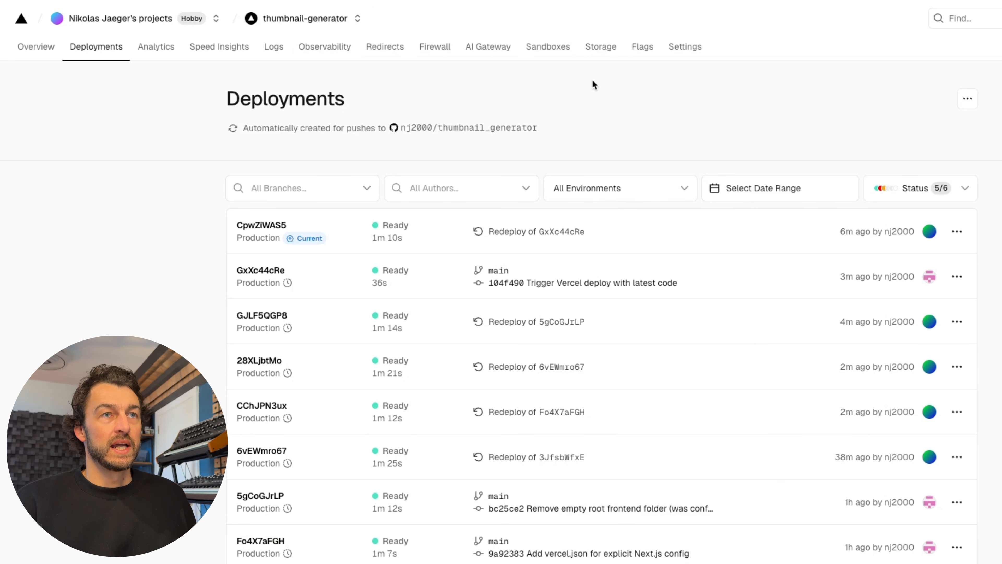
{"action": "left_click", "coordinate": [682, 49]}
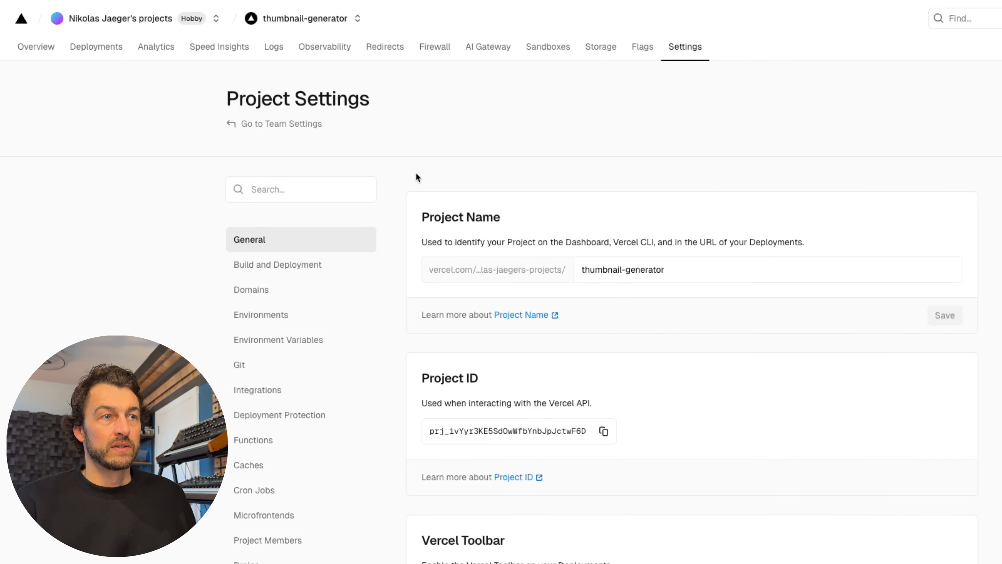
{"action": "scroll", "coordinate": [315, 298], "scroll_direction": "down", "scroll_amount": 3}
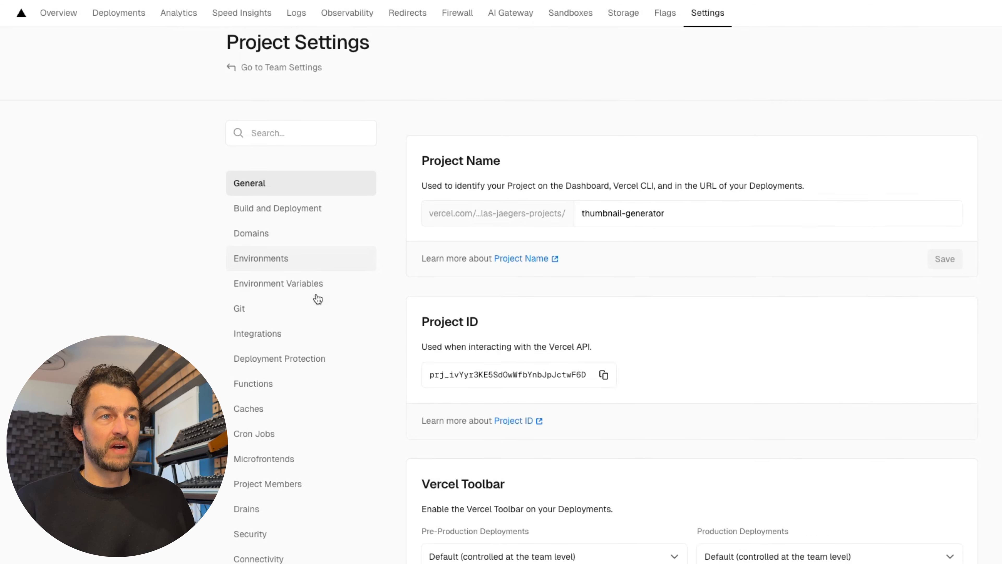
{"action": "left_click", "coordinate": [277, 229]}
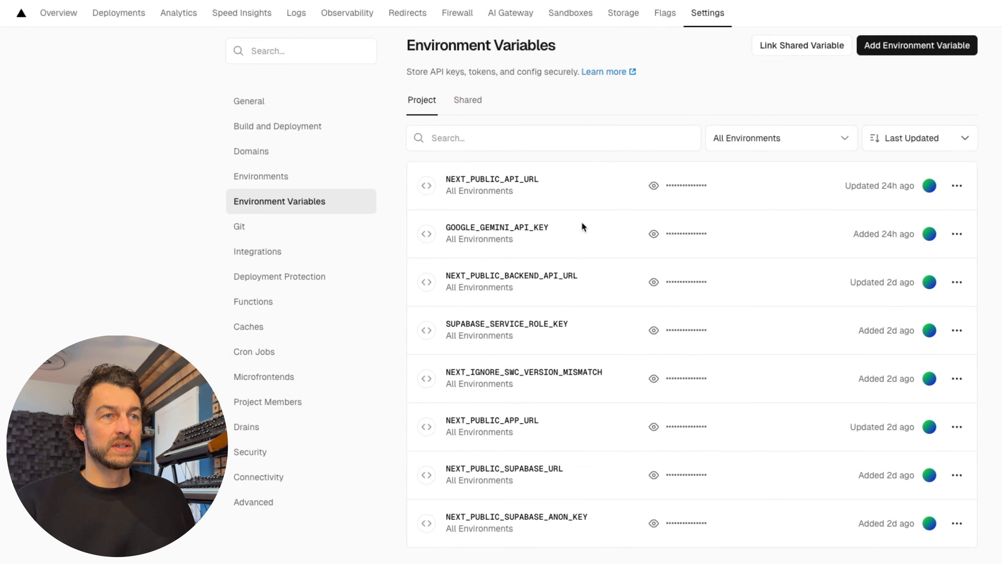
{"action": "scroll", "coordinate": [581, 221], "scroll_direction": "down", "scroll_amount": 2}
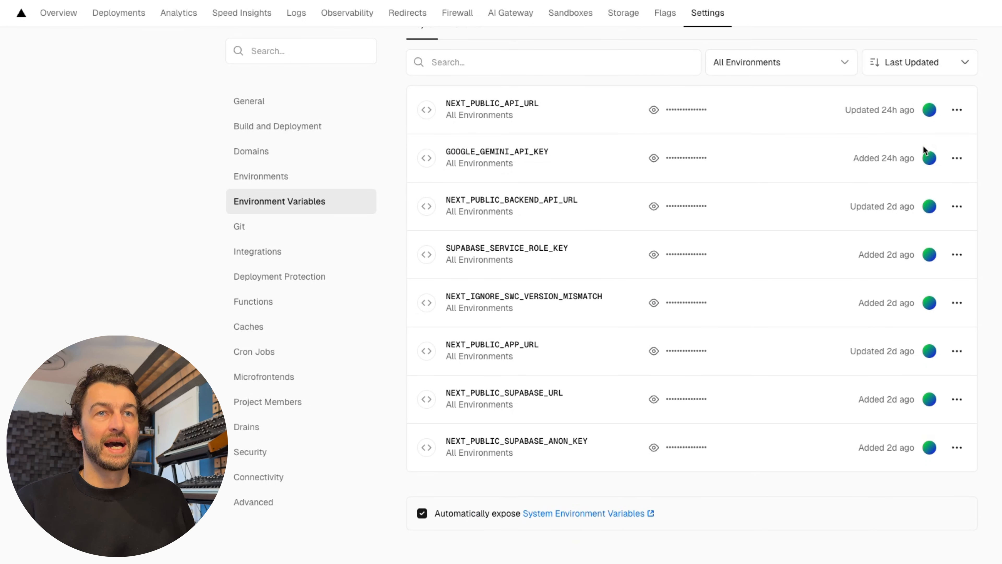
{"action": "scroll", "coordinate": [807, 209], "scroll_direction": "up", "scroll_amount": 2}
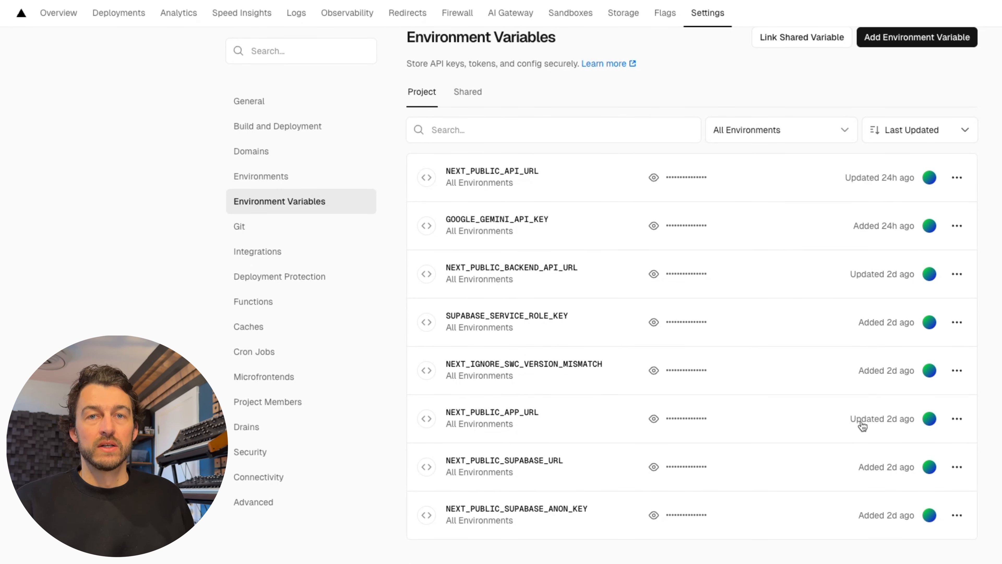
{"action": "mouse_move", "coordinate": [851, 417]}
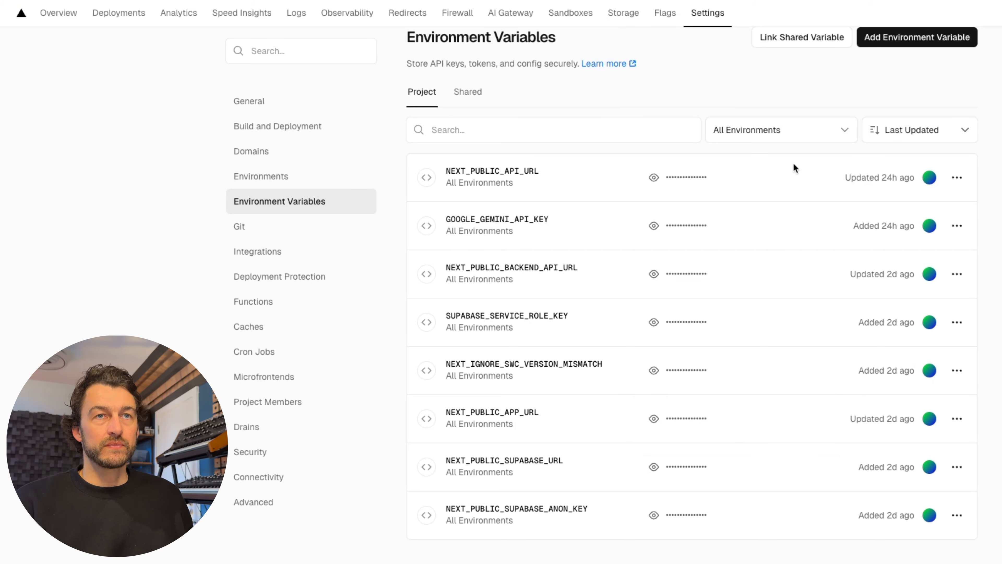
- View the form for adding an environment variable, close it without adding one, and review the variables page again
{"action": "left_click", "coordinate": [927, 42]}
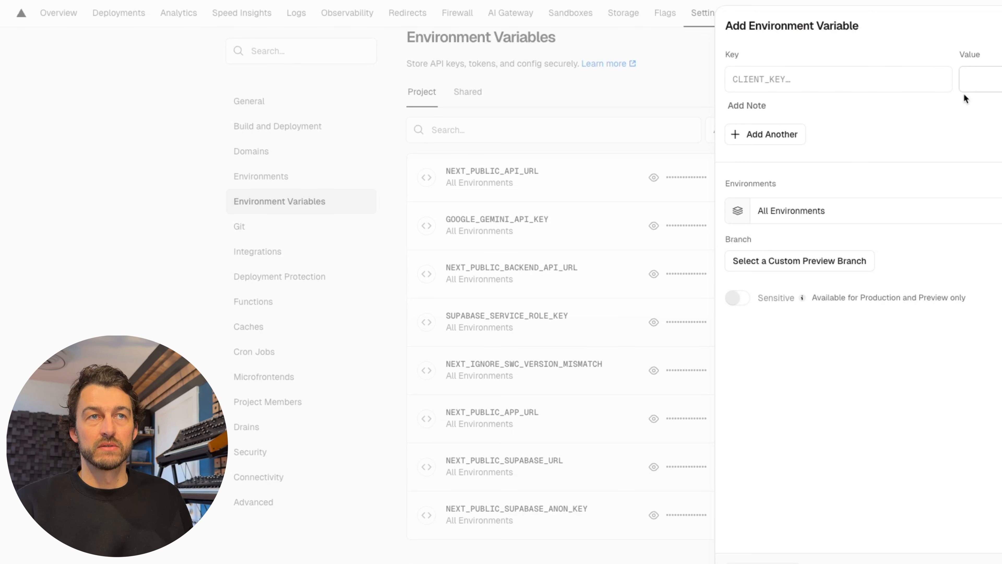
{"action": "key", "text": "Escape"}
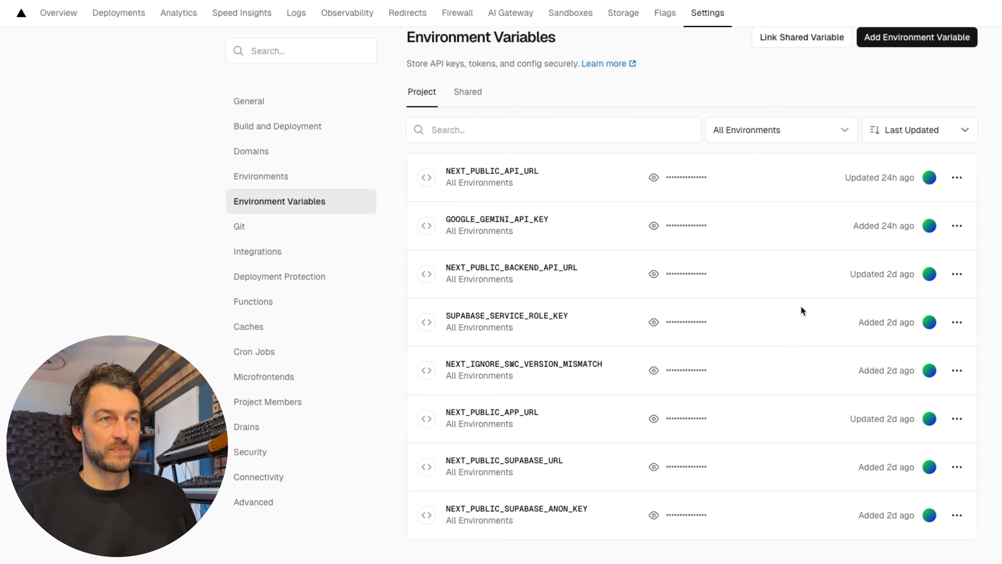
{"action": "scroll", "coordinate": [801, 307], "scroll_direction": "up", "scroll_amount": 4}
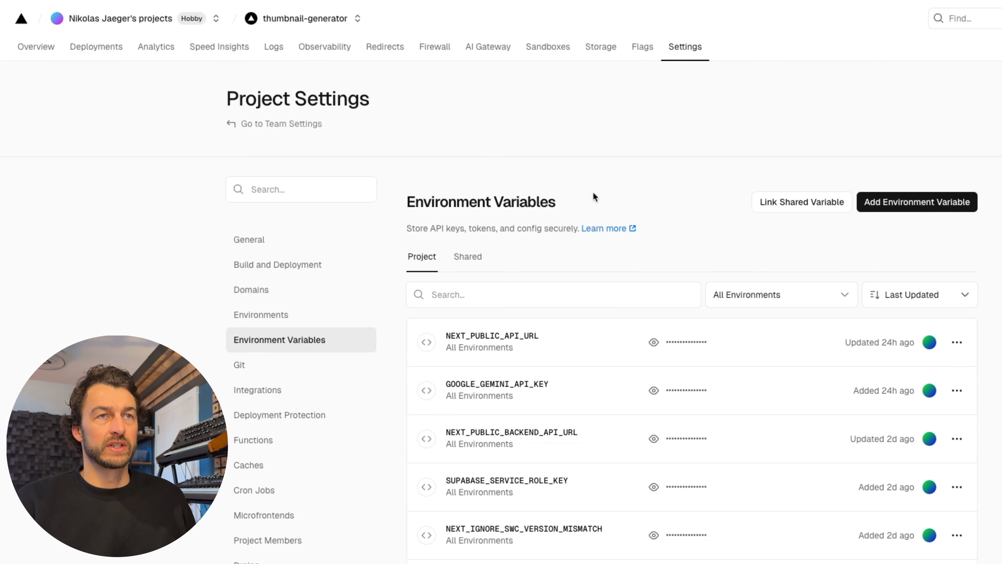
{"action": "scroll", "coordinate": [277, 286], "scroll_direction": "down", "scroll_amount": 2}
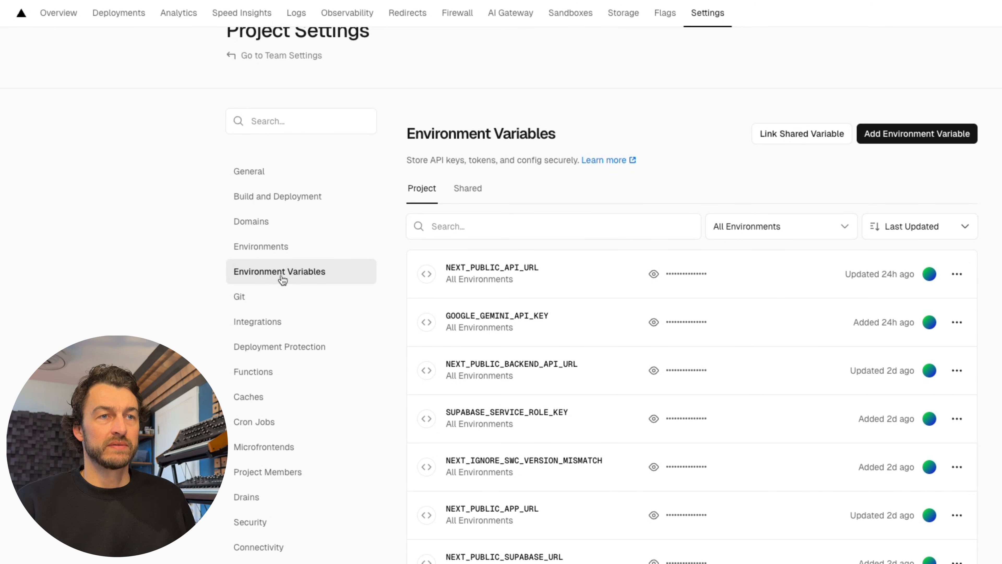
{"action": "scroll", "coordinate": [682, 174], "scroll_direction": "down", "scroll_amount": 2}
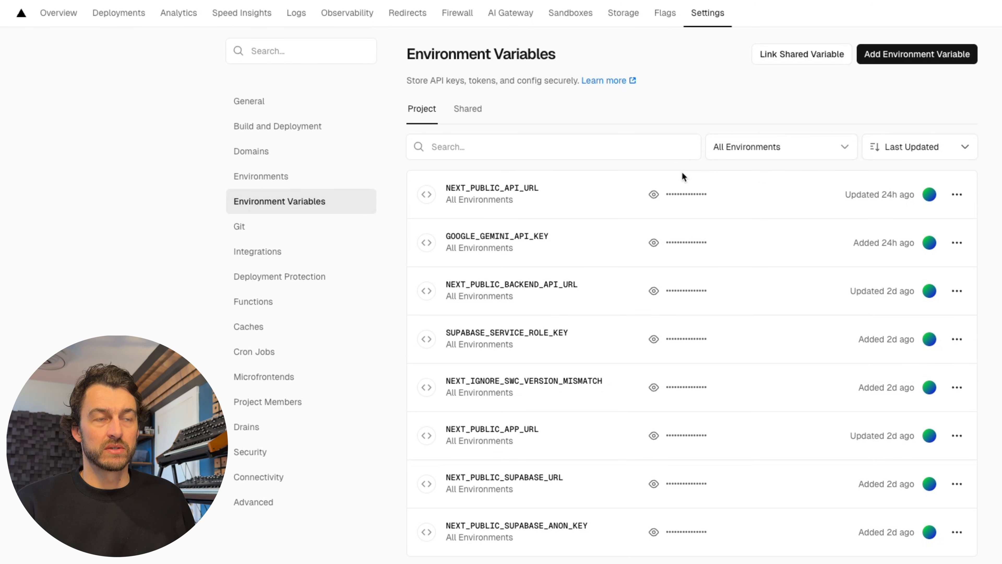
{"action": "scroll", "coordinate": [682, 173], "scroll_direction": "up", "scroll_amount": 4}
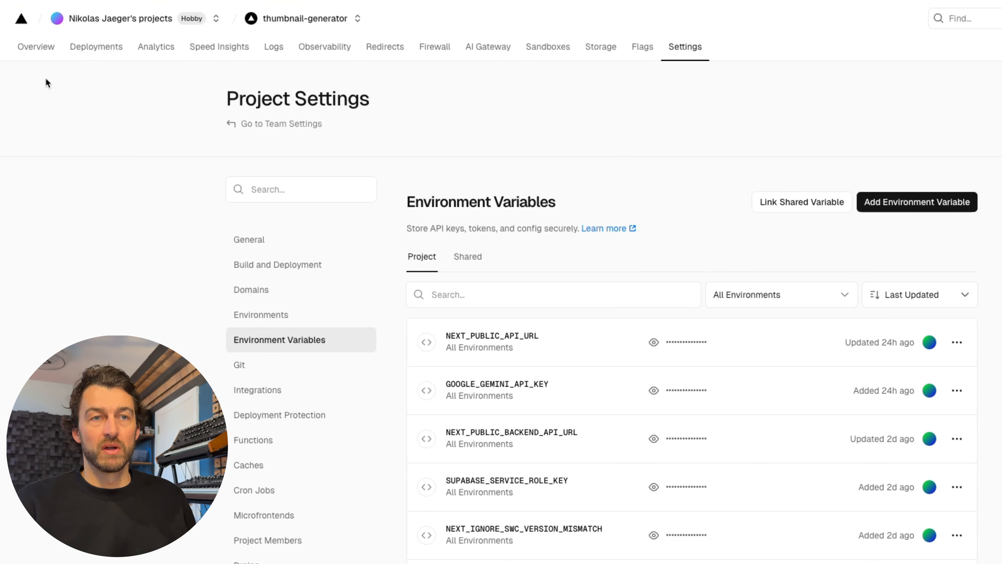
{"action": "scroll", "coordinate": [48, 83], "scroll_direction": "down", "scroll_amount": 3}
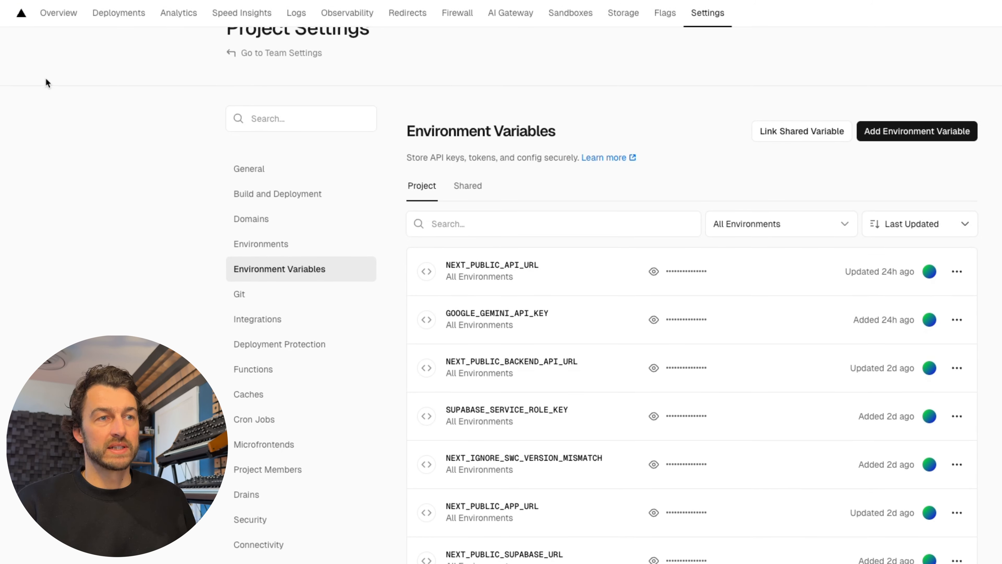
{"action": "scroll", "coordinate": [48, 83], "scroll_direction": "up", "scroll_amount": 3}
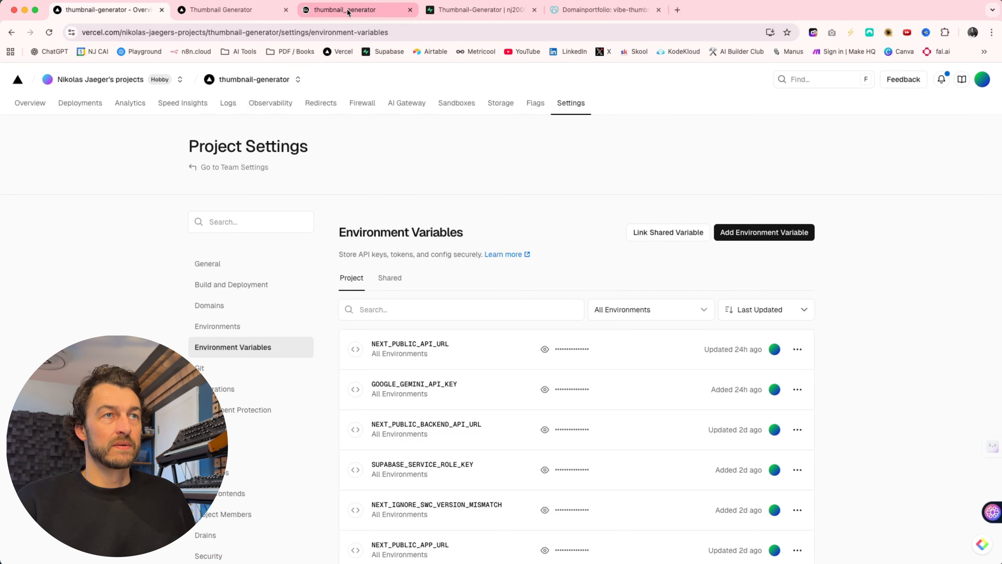
- Switch to the Railway service's deployments and open the build logs of the most recent failed "Fix TypeScript compilation" deployment
{"action": "left_click", "coordinate": [349, 12]}
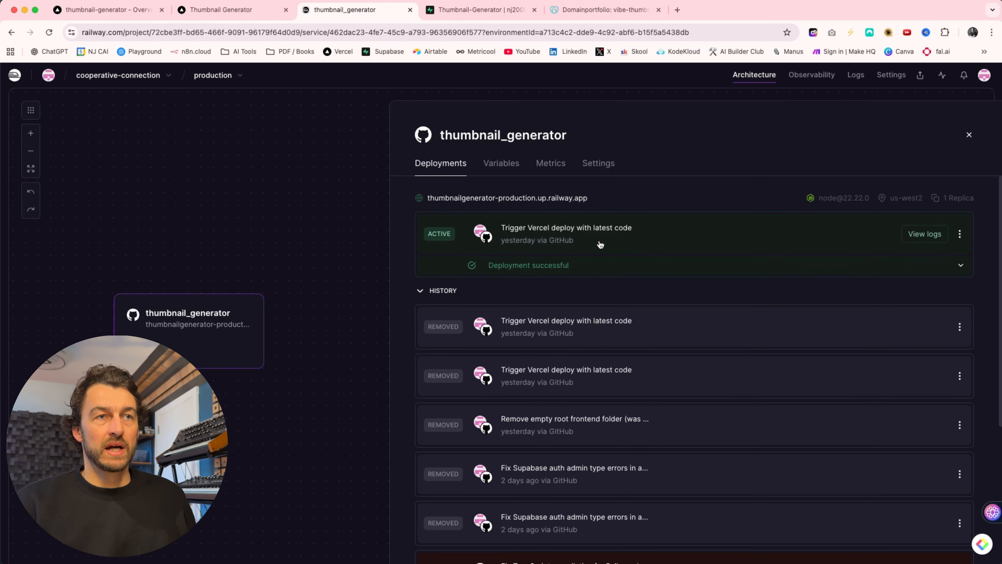
{"action": "scroll", "coordinate": [627, 241], "scroll_direction": "down", "scroll_amount": 6}
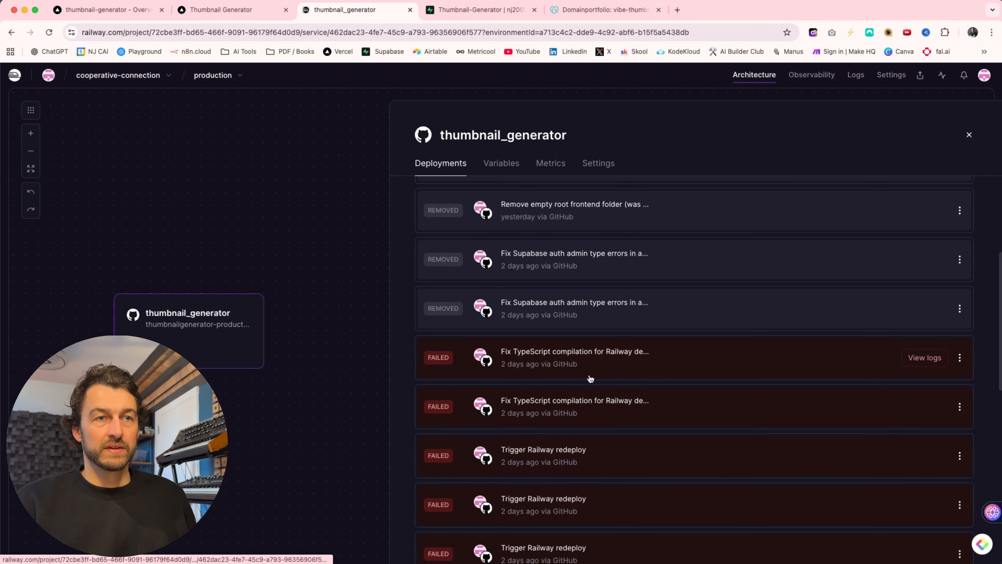
{"action": "scroll", "coordinate": [580, 304], "scroll_direction": "down", "scroll_amount": 2}
{"action": "mouse_move", "coordinate": [832, 288]}
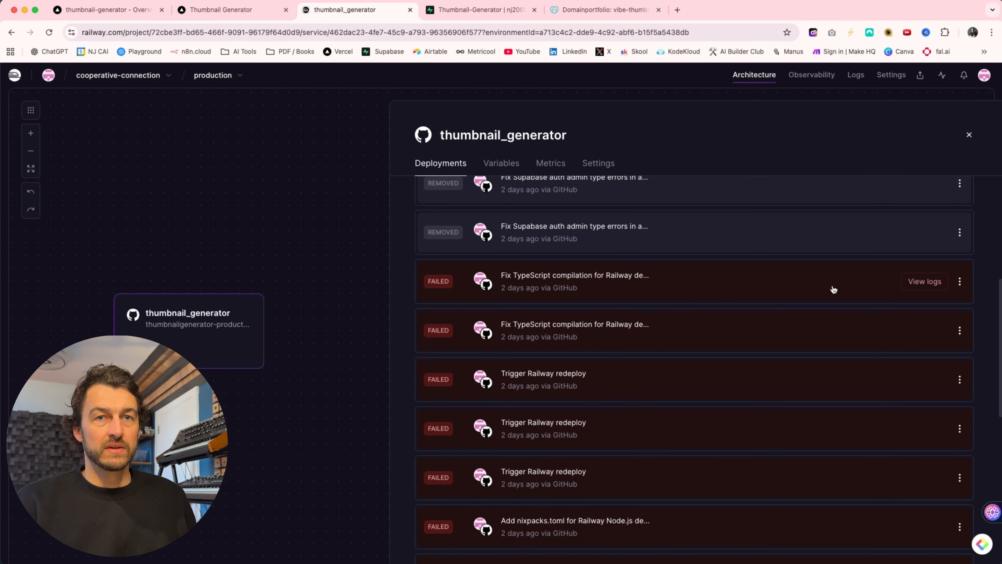
{"action": "left_click", "coordinate": [920, 284]}
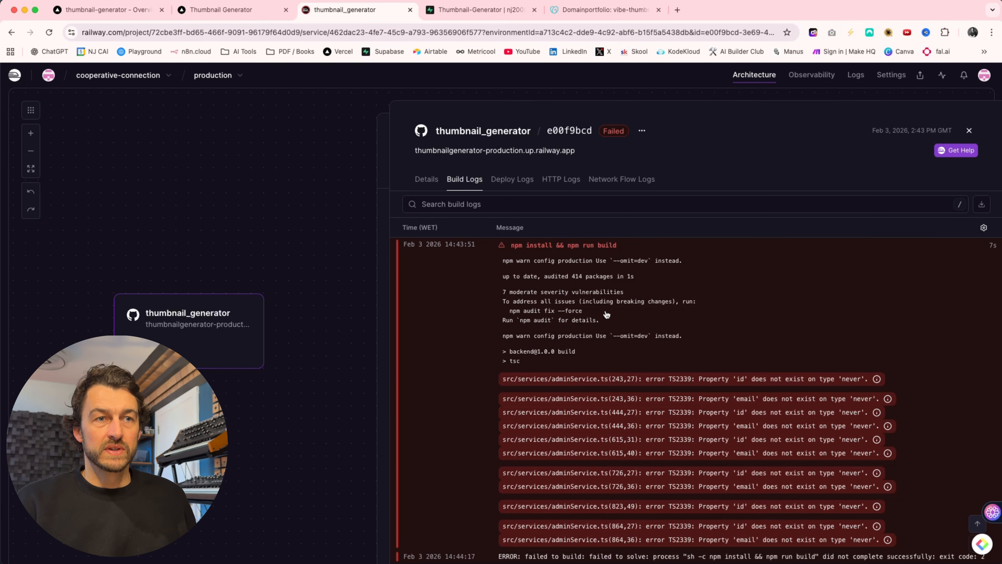
- View the download and copy formats for the build logs, and return to the service's deployment list
{"action": "left_click", "coordinate": [982, 206]}
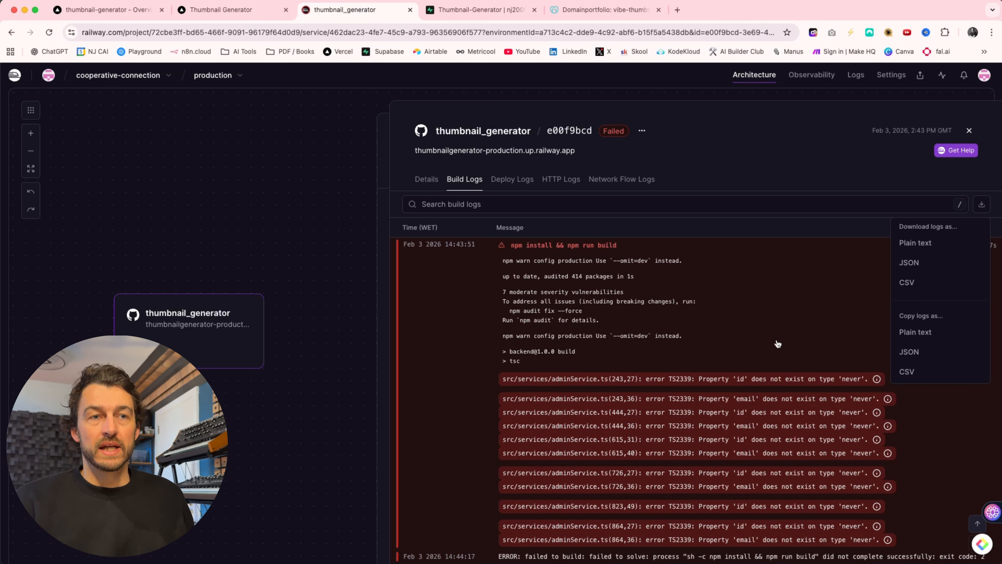
{"action": "left_click", "coordinate": [969, 131]}
{"action": "scroll", "coordinate": [710, 276], "scroll_direction": "up", "scroll_amount": 8}
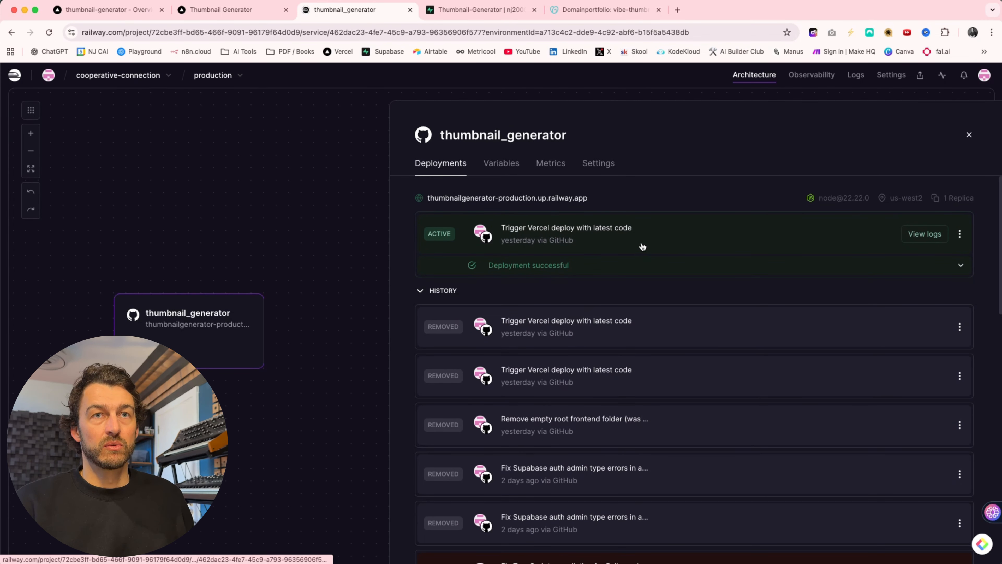
- Open the Railway project's log explorer, set the time range to 7 days, and read through the service logs
{"action": "left_click", "coordinate": [856, 76]}
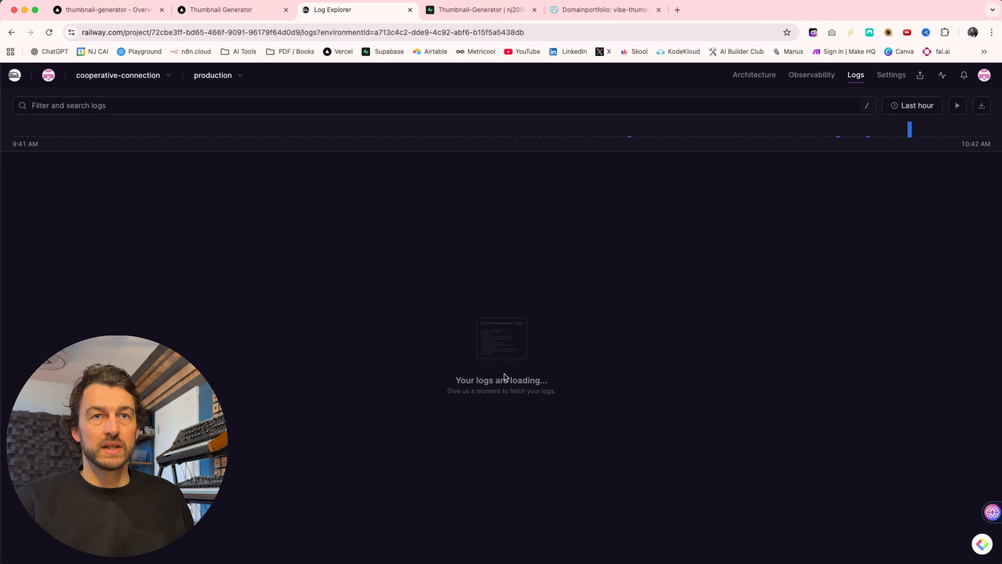
{"action": "left_click", "coordinate": [912, 106]}
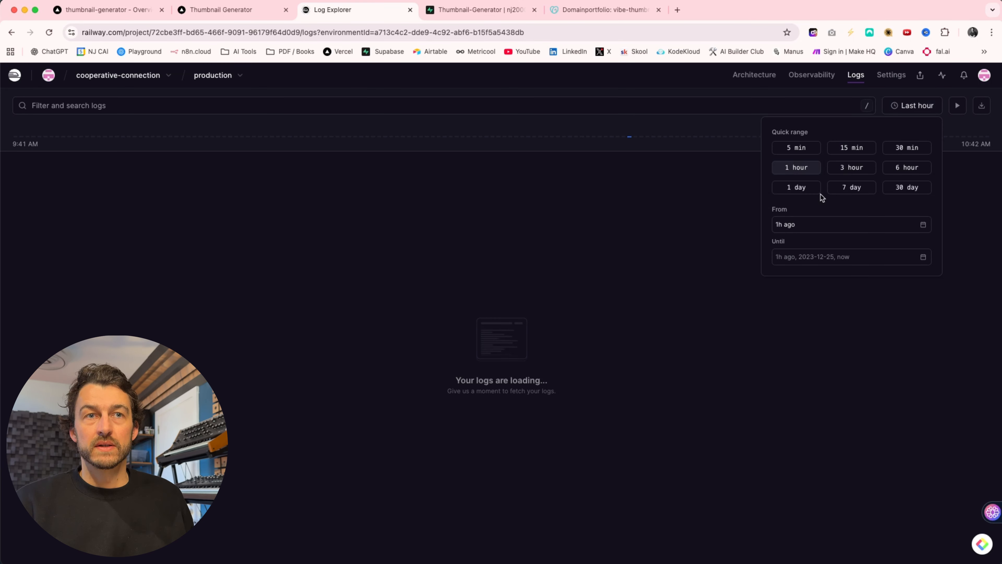
{"action": "left_click", "coordinate": [851, 187]}
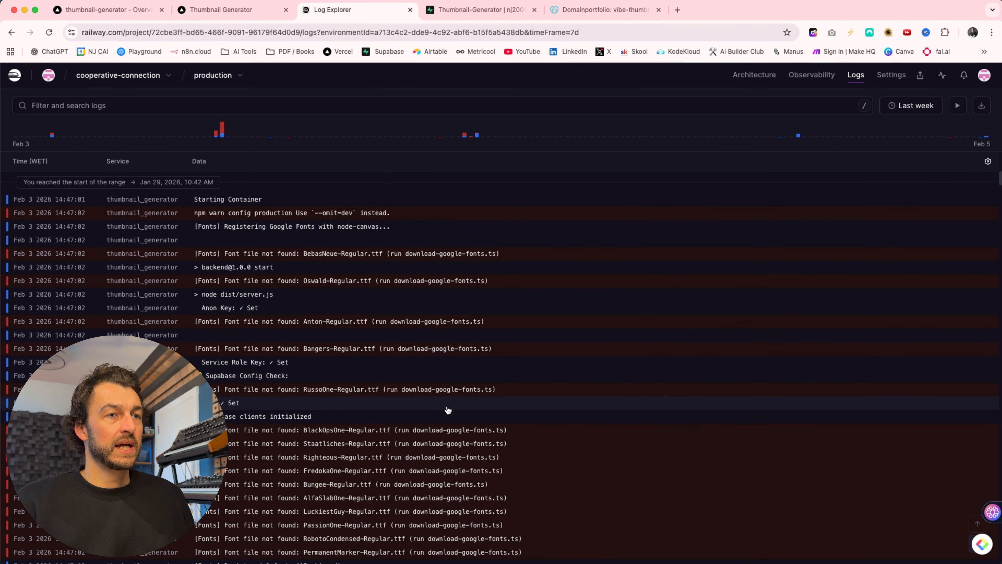
{"action": "scroll", "coordinate": [449, 411], "scroll_direction": "down", "scroll_amount": 4}
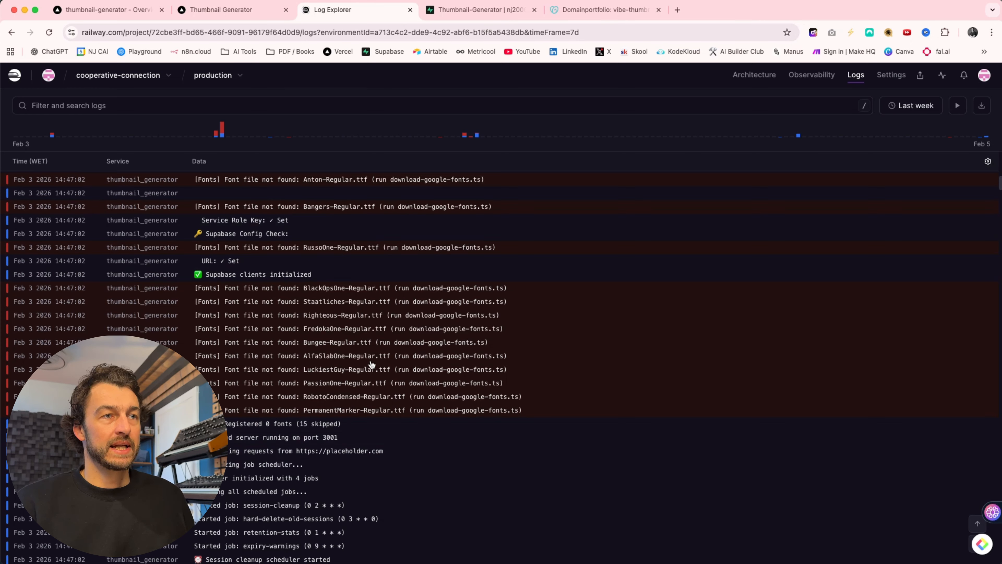
{"action": "scroll", "coordinate": [370, 363], "scroll_direction": "down", "scroll_amount": 15}
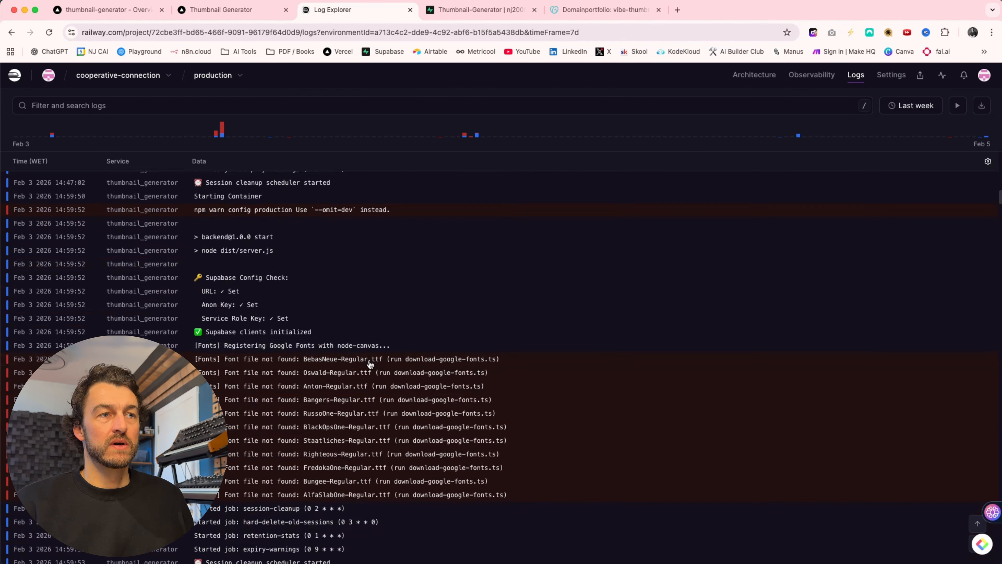
- Read through the rest of the past week's Railway service logs, from the Feb 3 entries to the Feb 5 FluxKontext entries
{"action": "scroll", "coordinate": [370, 363], "scroll_direction": "down", "scroll_amount": 12}
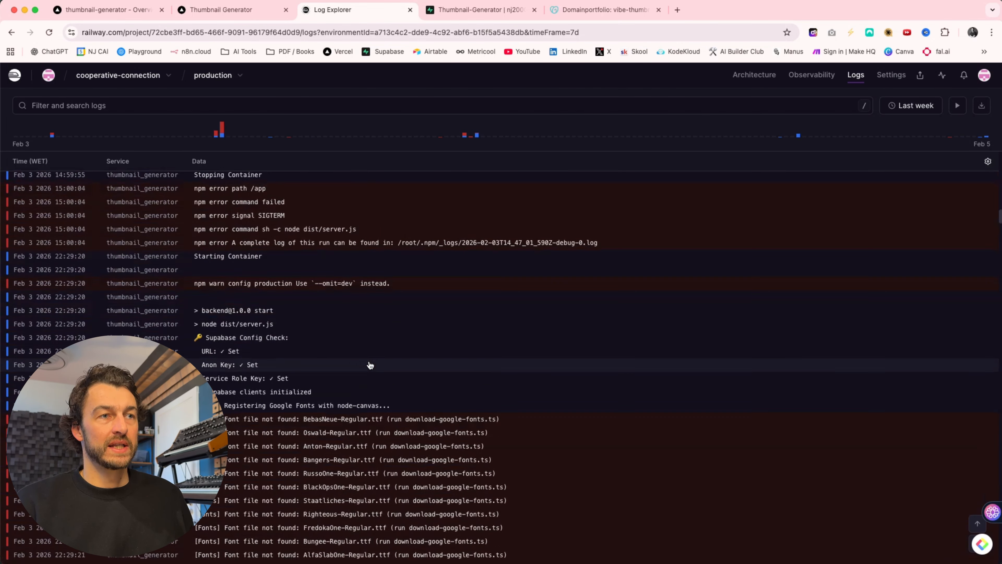
{"action": "scroll", "coordinate": [363, 336], "scroll_direction": "down", "scroll_amount": 10}
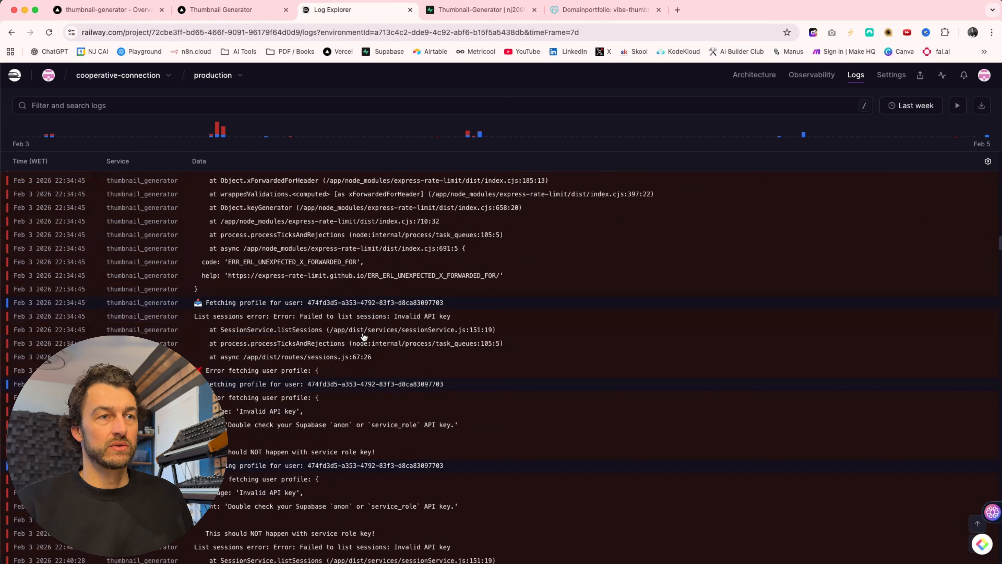
{"action": "scroll", "coordinate": [364, 336], "scroll_direction": "down", "scroll_amount": 5}
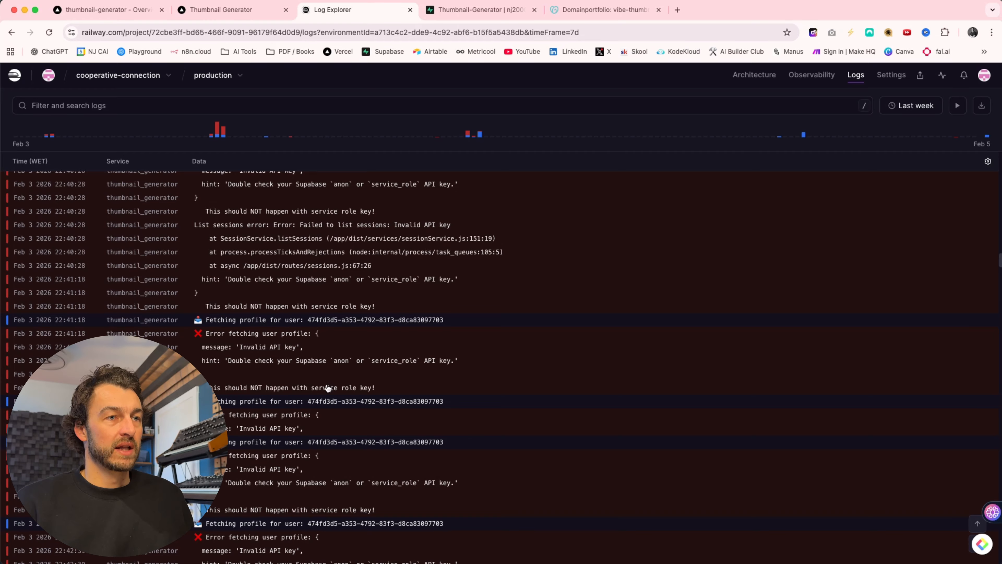
{"action": "scroll", "coordinate": [327, 388], "scroll_direction": "down", "scroll_amount": 10}
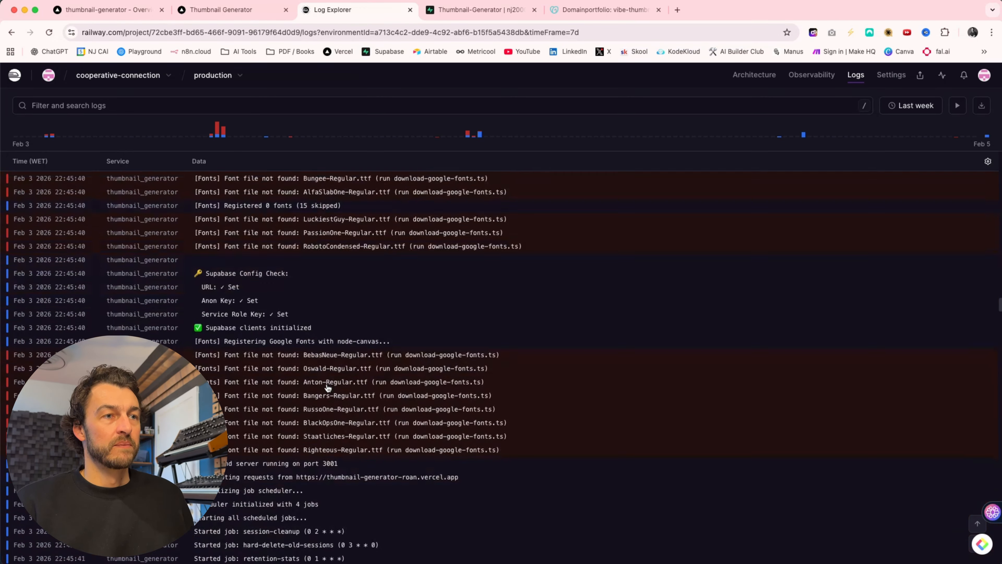
{"action": "scroll", "coordinate": [327, 388], "scroll_direction": "down", "scroll_amount": 15}
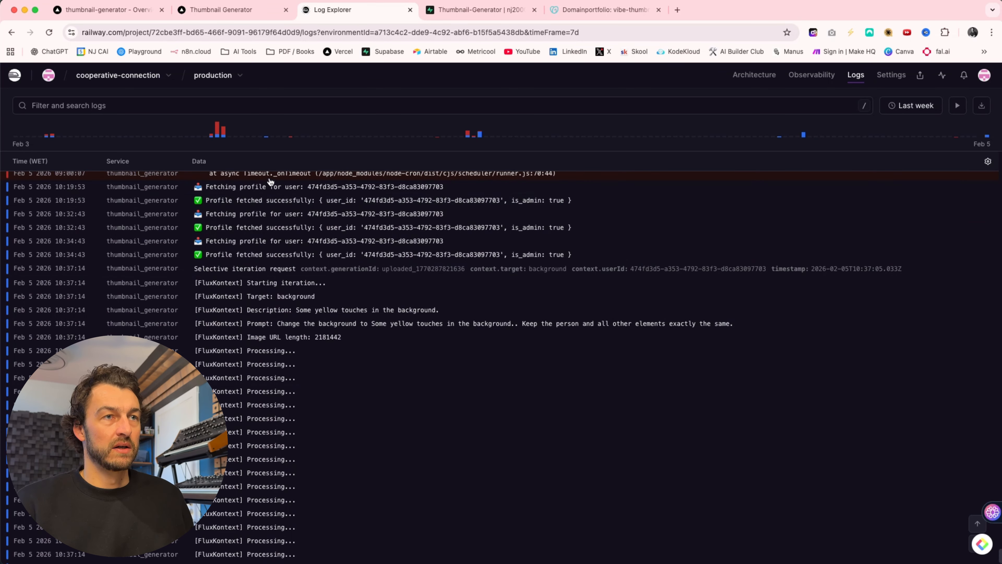
{"action": "scroll", "coordinate": [278, 281], "scroll_direction": "down", "scroll_amount": 1}
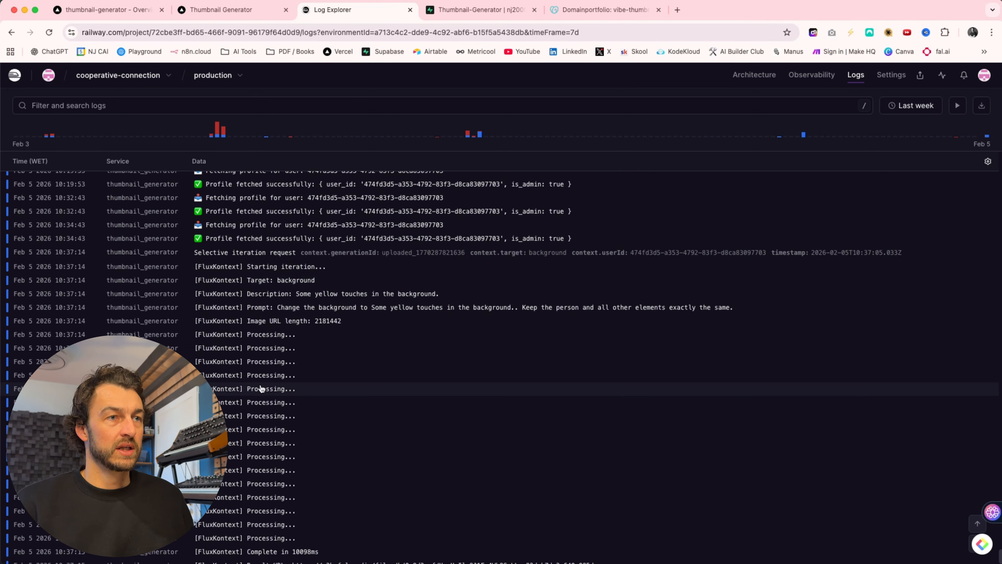
{"action": "scroll", "coordinate": [268, 390], "scroll_direction": "down", "scroll_amount": 3}
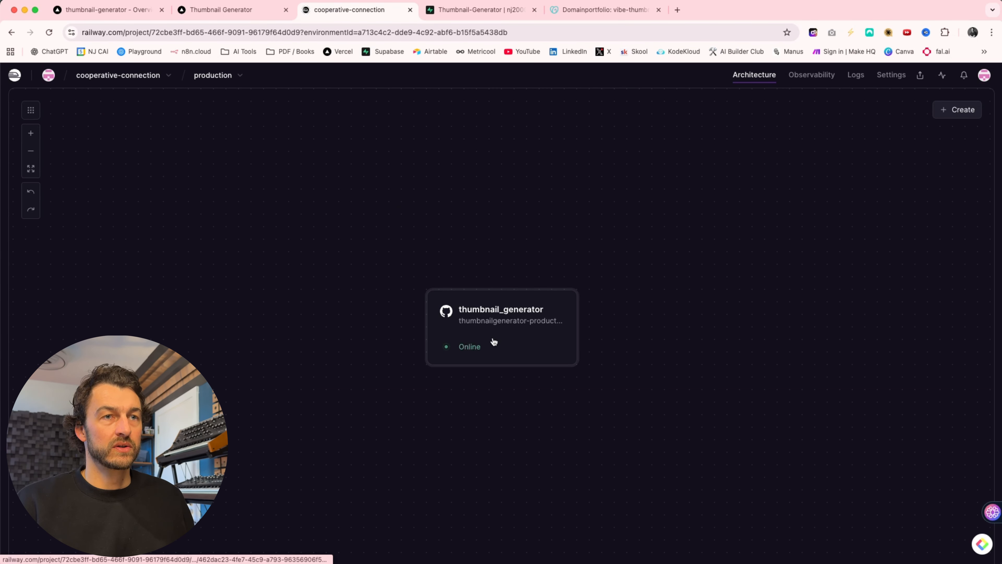
- Open the thumbnail_generator service's settings from the project architecture and review its source repo, root directory and production branch
{"action": "left_click", "coordinate": [503, 334]}
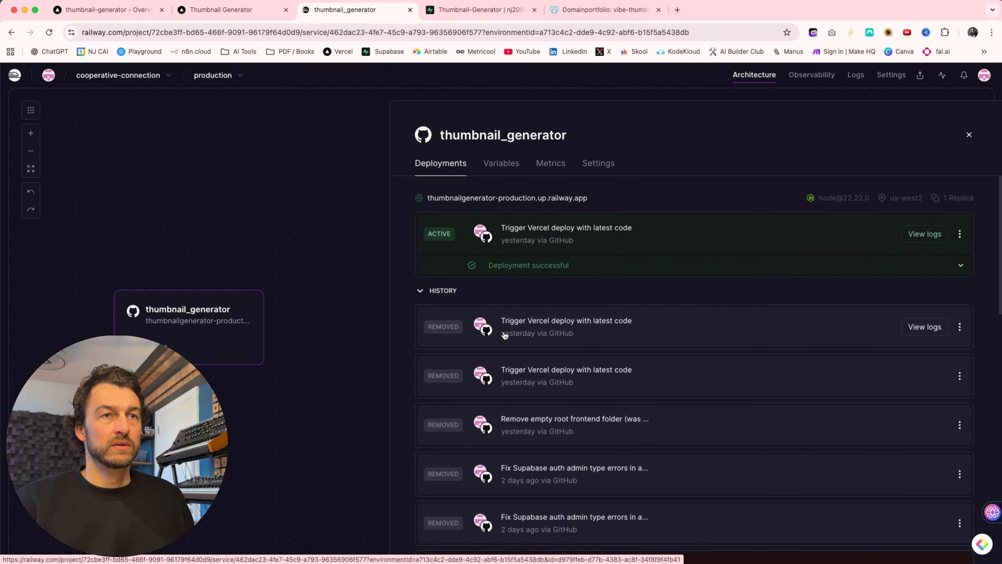
{"action": "left_click", "coordinate": [599, 163]}
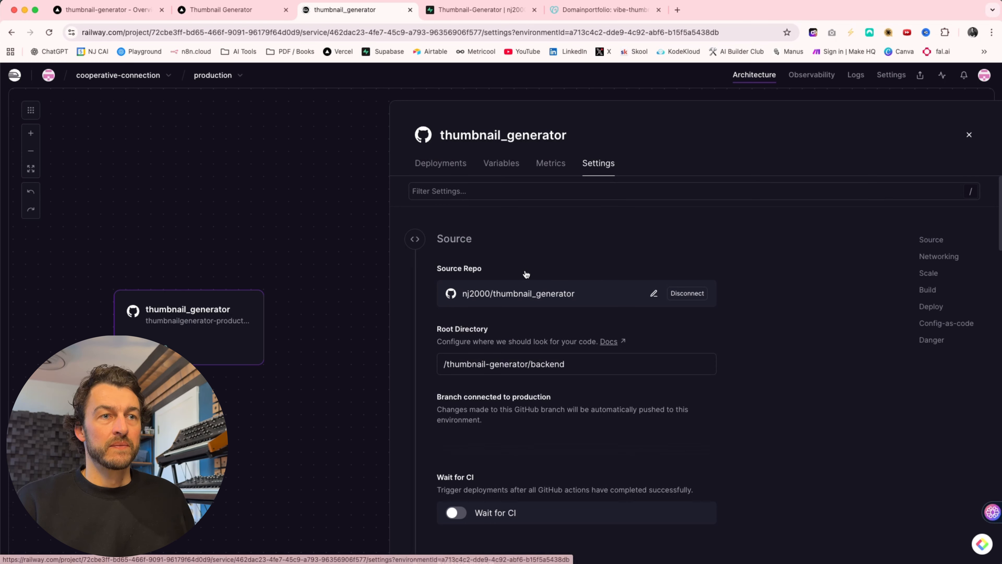
{"action": "scroll", "coordinate": [526, 274], "scroll_direction": "down", "scroll_amount": 3}
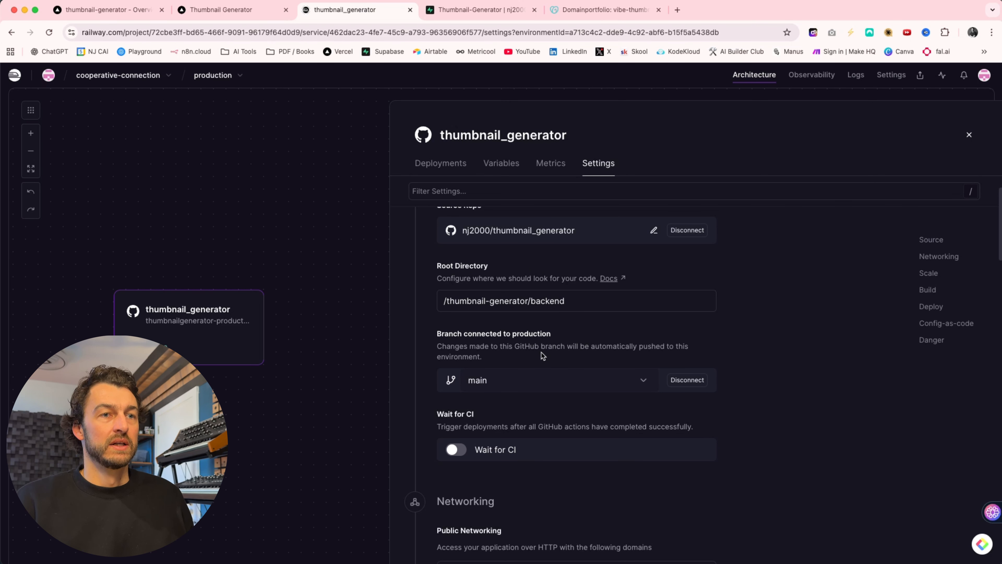
- Open the thumbnail_generator service's variables and look through the full list of service variables
{"action": "left_click", "coordinate": [502, 163]}
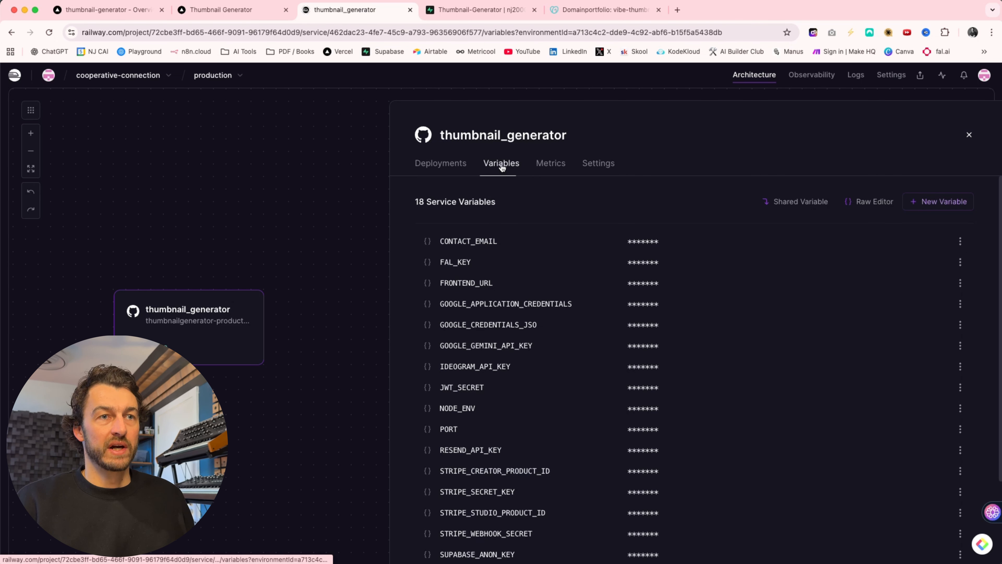
{"action": "scroll", "coordinate": [549, 397], "scroll_direction": "down", "scroll_amount": 3}
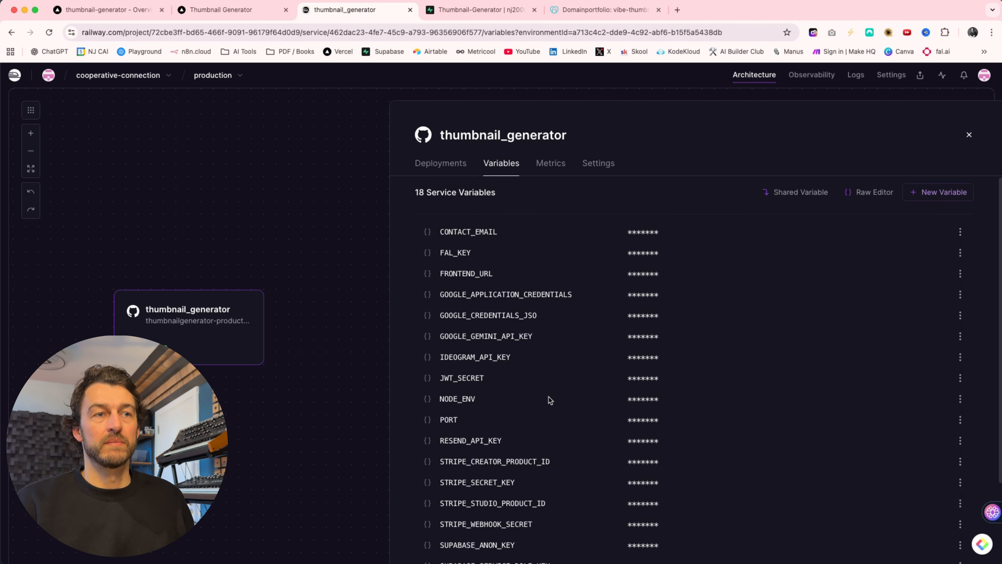
{"action": "scroll", "coordinate": [549, 397], "scroll_direction": "up", "scroll_amount": 3}
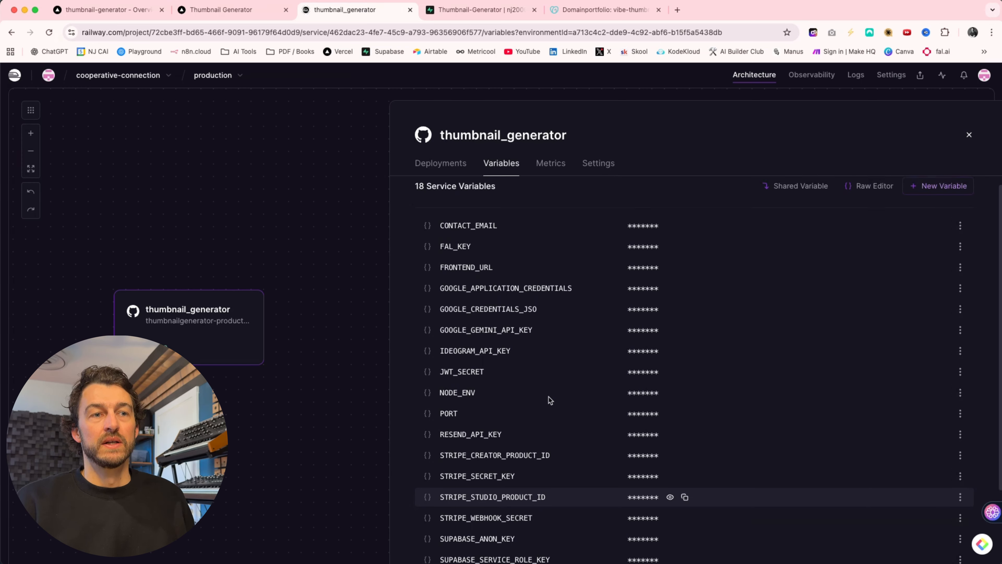
{"action": "scroll", "coordinate": [550, 399], "scroll_direction": "down", "scroll_amount": 2}
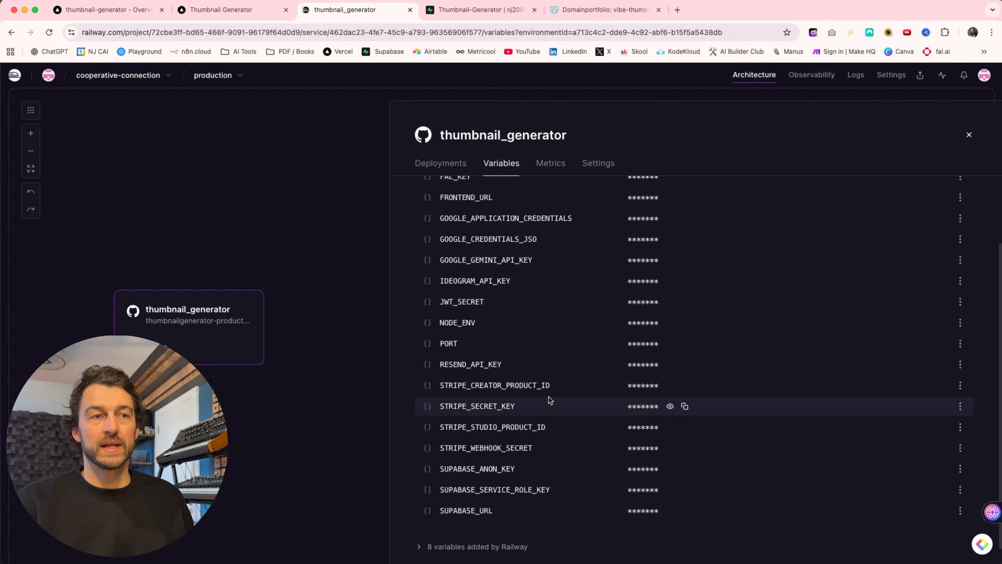
{"action": "scroll", "coordinate": [549, 400], "scroll_direction": "down", "scroll_amount": 1}
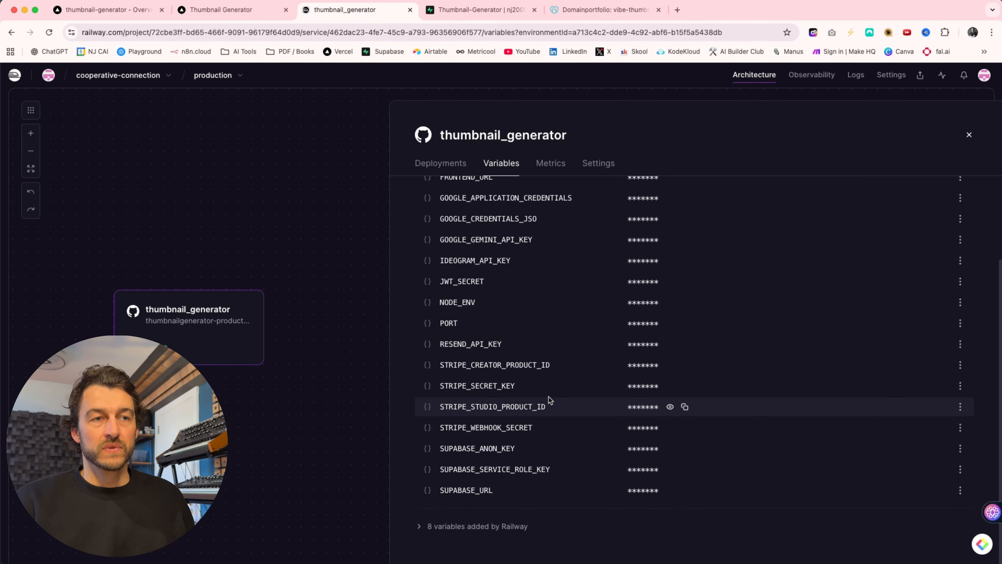
{"action": "scroll", "coordinate": [548, 398], "scroll_direction": "up", "scroll_amount": 2}
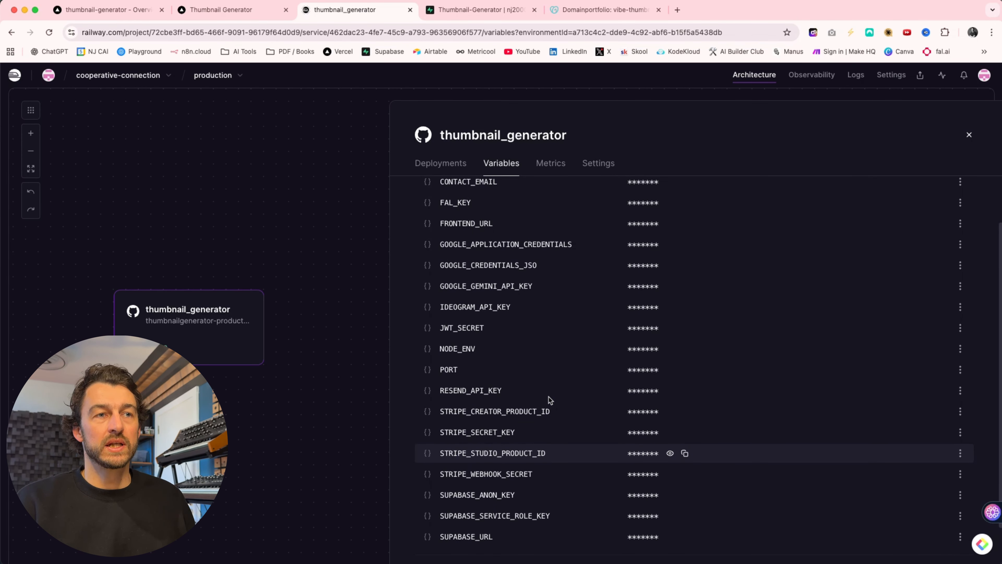
{"action": "scroll", "coordinate": [548, 397], "scroll_direction": "up", "scroll_amount": 1}
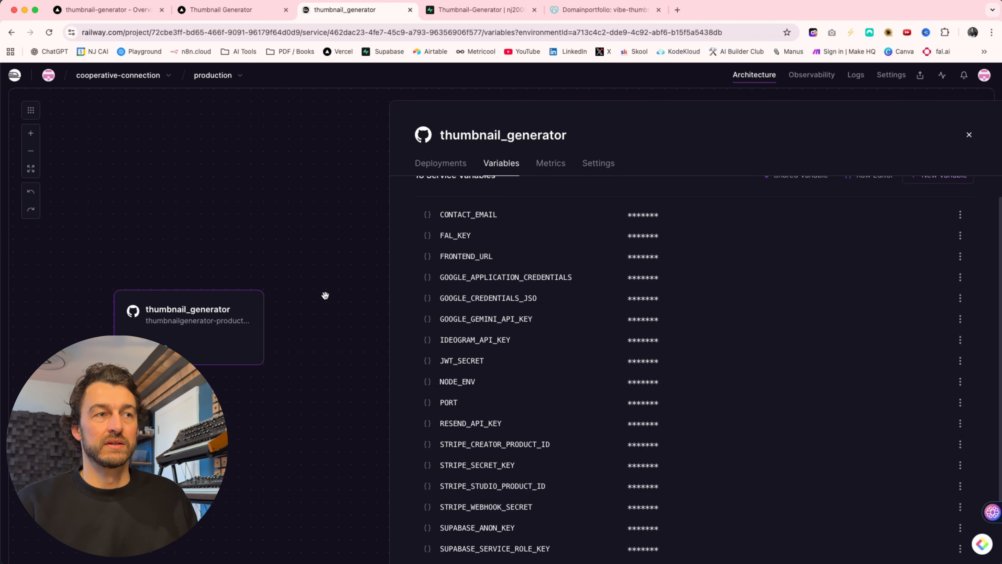
{"action": "scroll", "coordinate": [334, 271], "scroll_direction": "up", "scroll_amount": 1}
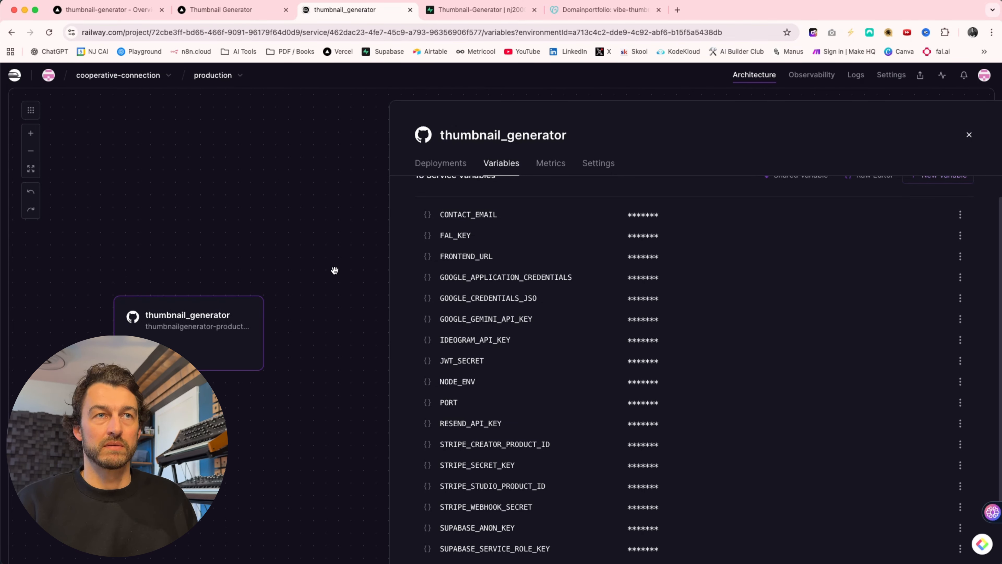
- Switch to GoDaddy and review the DNS records of the vibe-thumbnails.com domain
{"action": "left_click", "coordinate": [600, 9]}
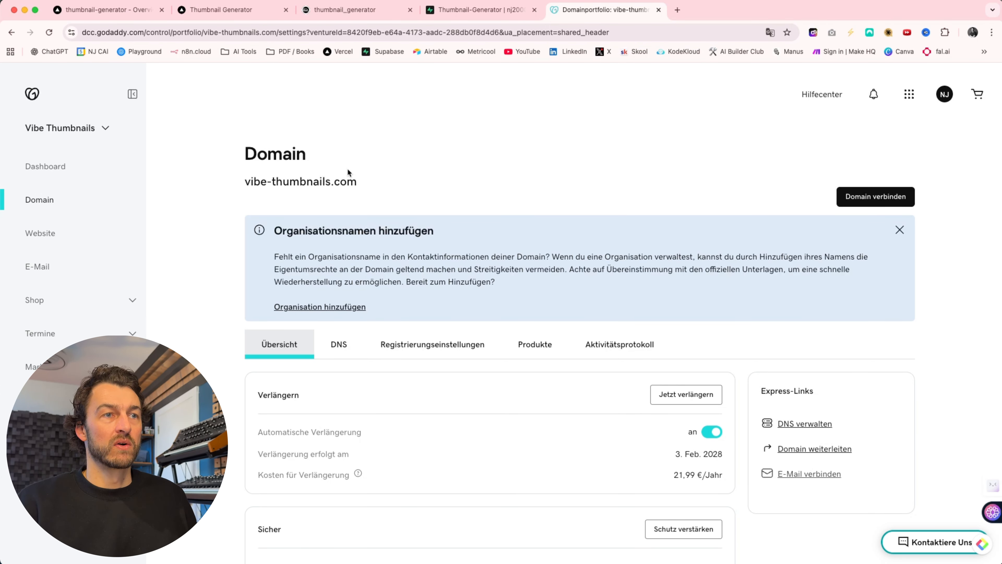
{"action": "scroll", "coordinate": [347, 168], "scroll_direction": "down", "scroll_amount": 2}
{"action": "scroll", "coordinate": [341, 392], "scroll_direction": "down", "scroll_amount": 3}
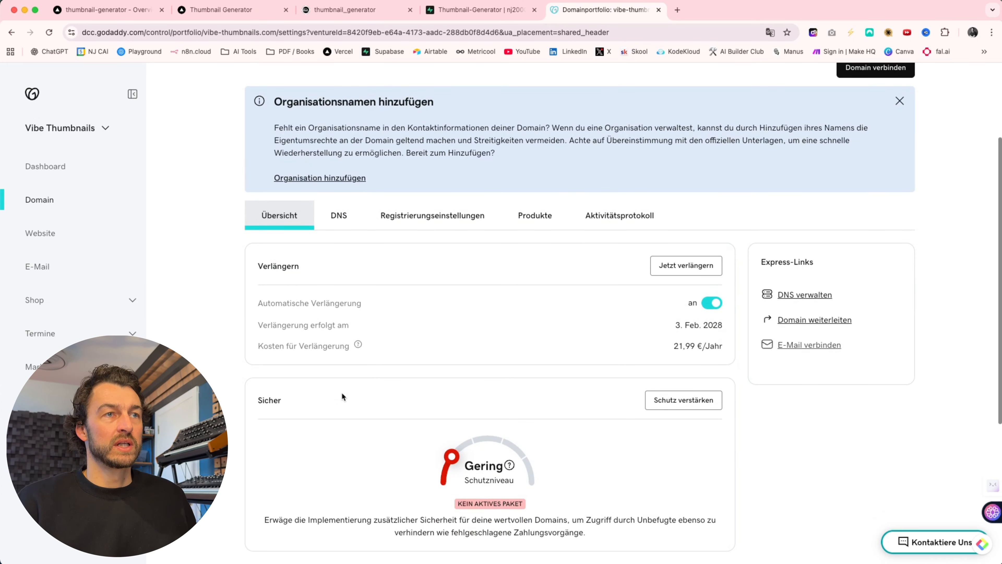
{"action": "left_click", "coordinate": [340, 216]}
{"action": "scroll", "coordinate": [381, 290], "scroll_direction": "down", "scroll_amount": 7}
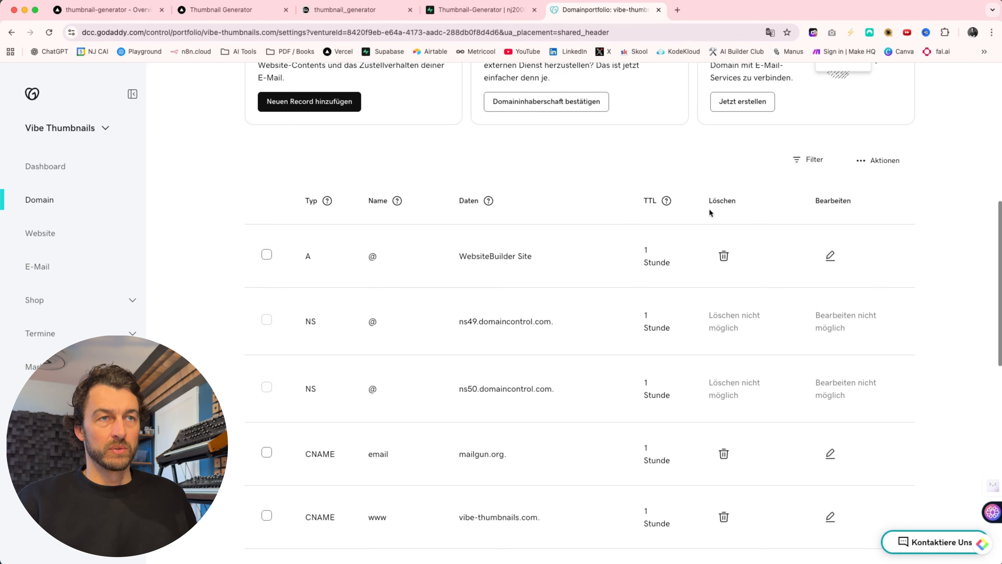
{"action": "scroll", "coordinate": [451, 457], "scroll_direction": "down", "scroll_amount": 1}
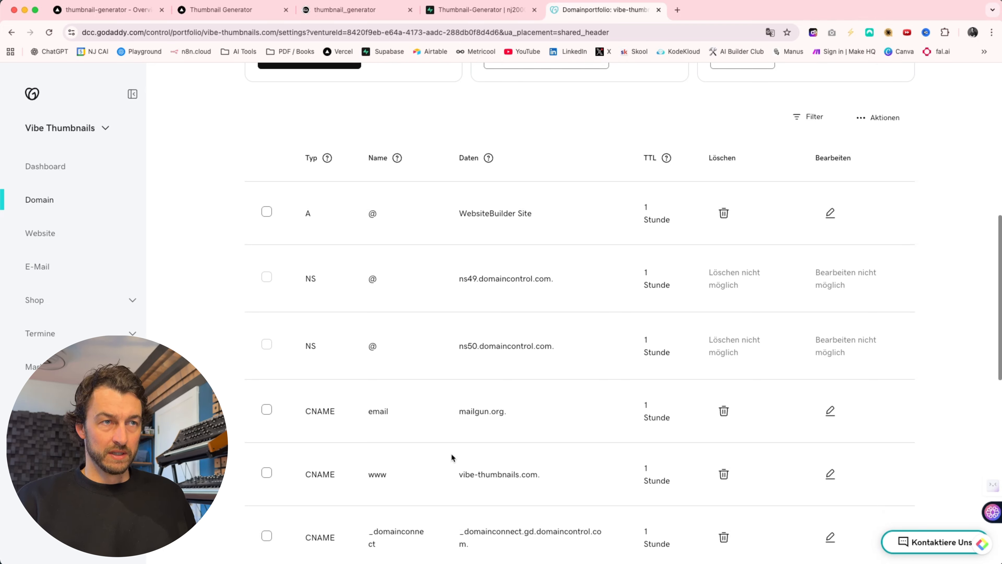
{"action": "scroll", "coordinate": [451, 457], "scroll_direction": "up", "scroll_amount": 10}
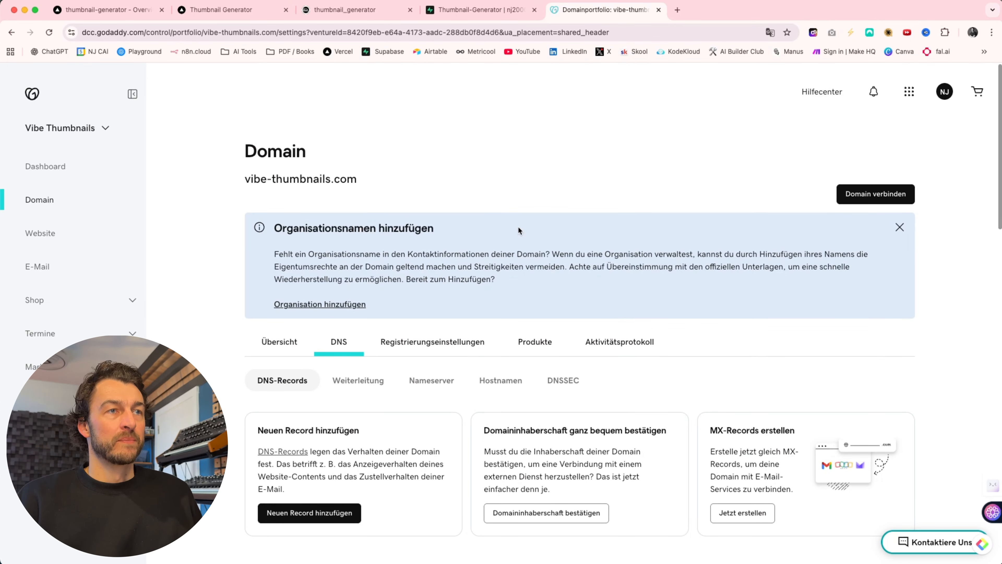
- Copy the domain name vibe-thumbnails.com from the GoDaddy domain page
{"action": "left_click_drag", "start_coordinate": [332, 178], "coordinate": [326, 179]}
{"action": "left_click_drag", "start_coordinate": [246, 179], "coordinate": [373, 176]}
{"action": "key", "text": "super+c"}
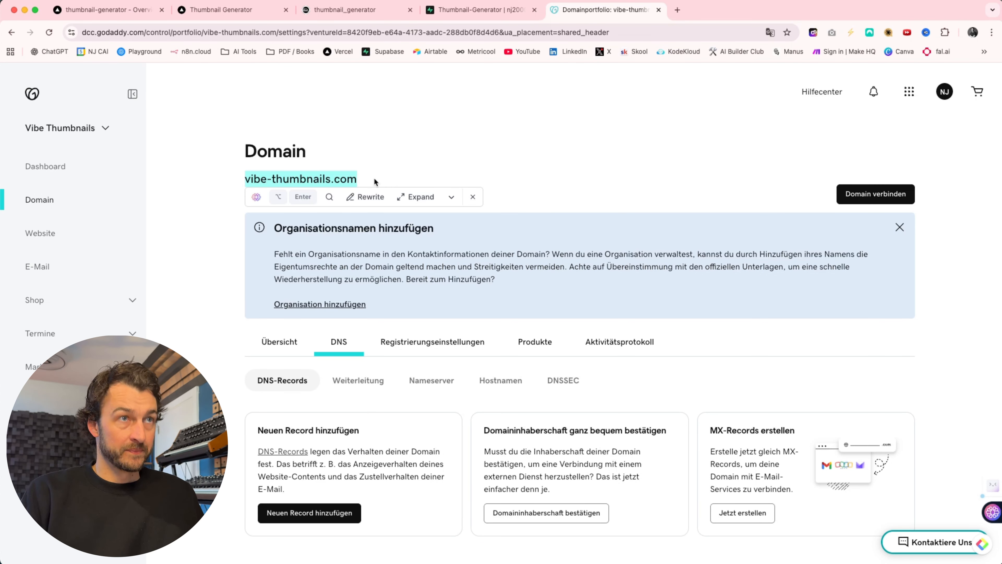
{"action": "left_click", "coordinate": [376, 127]}
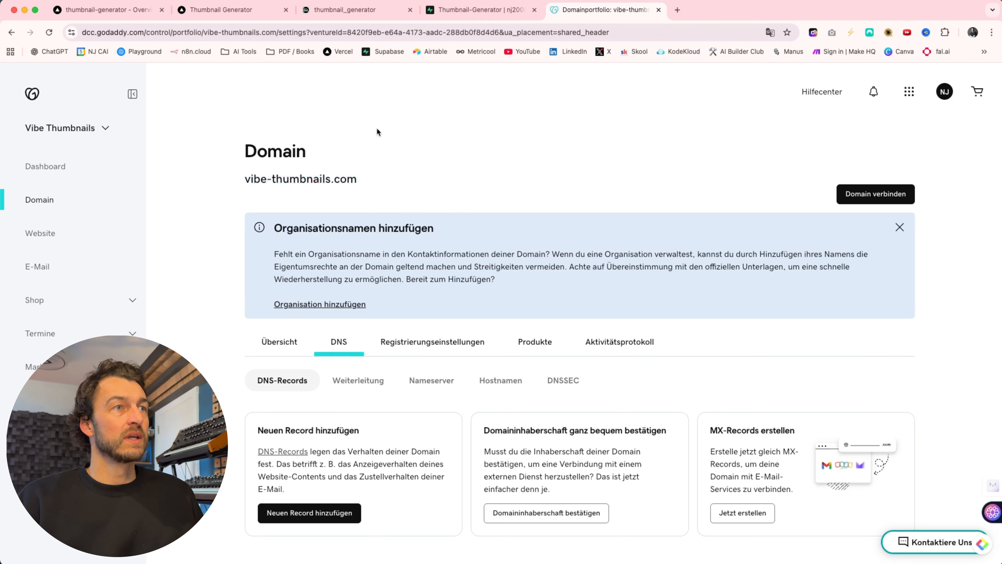
{"action": "left_click", "coordinate": [91, 9]}
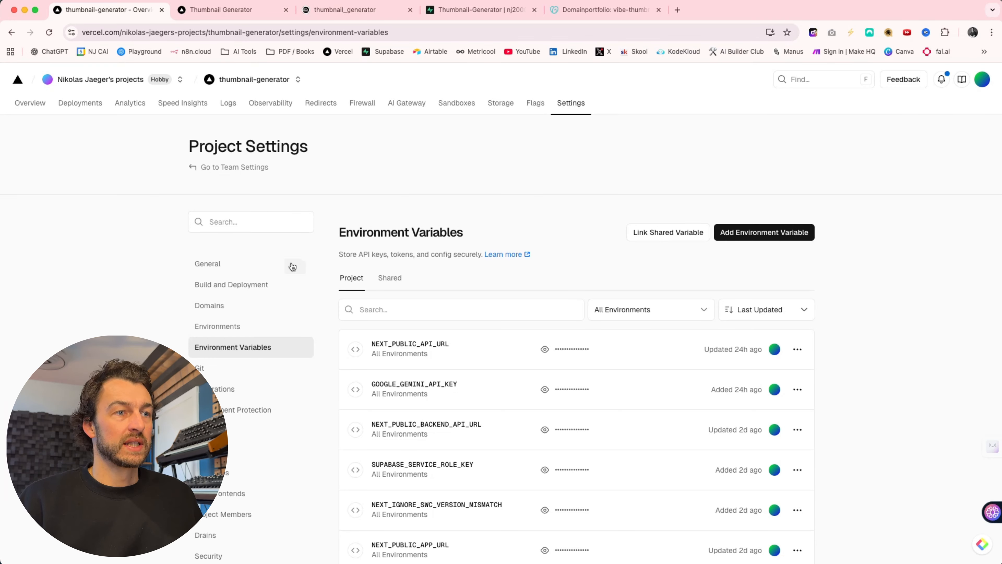
{"action": "scroll", "coordinate": [251, 324], "scroll_direction": "down", "scroll_amount": 3}
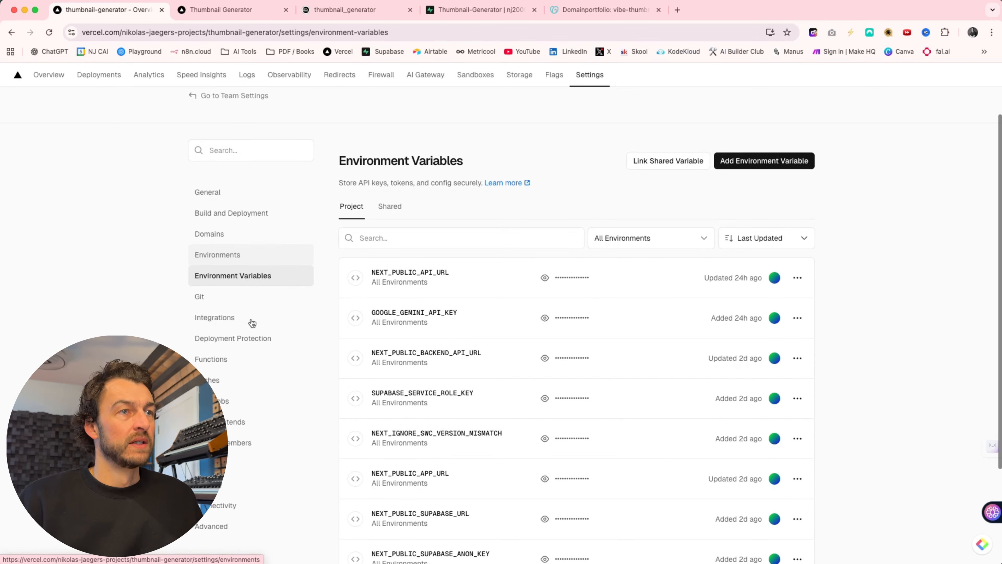
{"action": "left_click", "coordinate": [219, 240]}
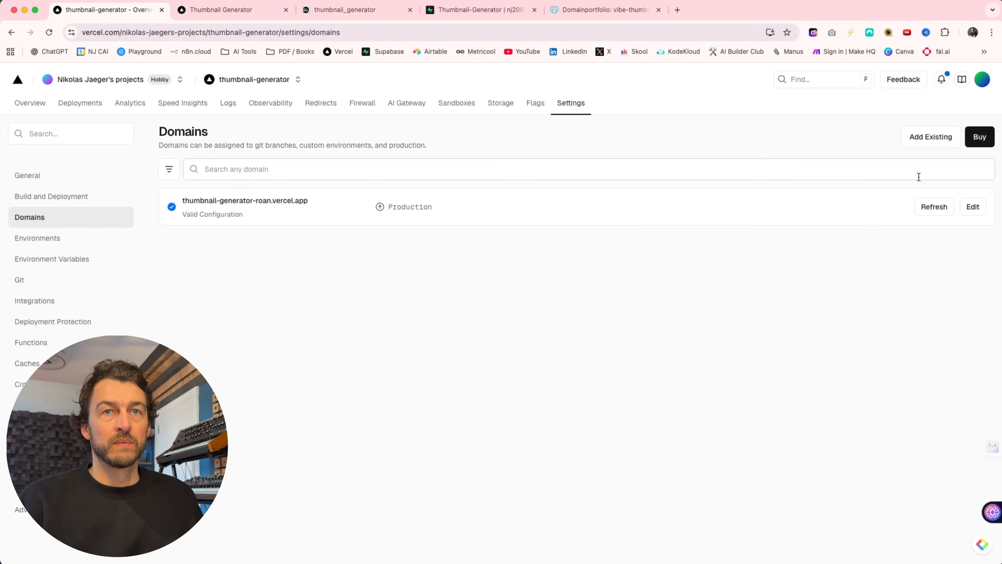
{"action": "left_click", "coordinate": [926, 137]}
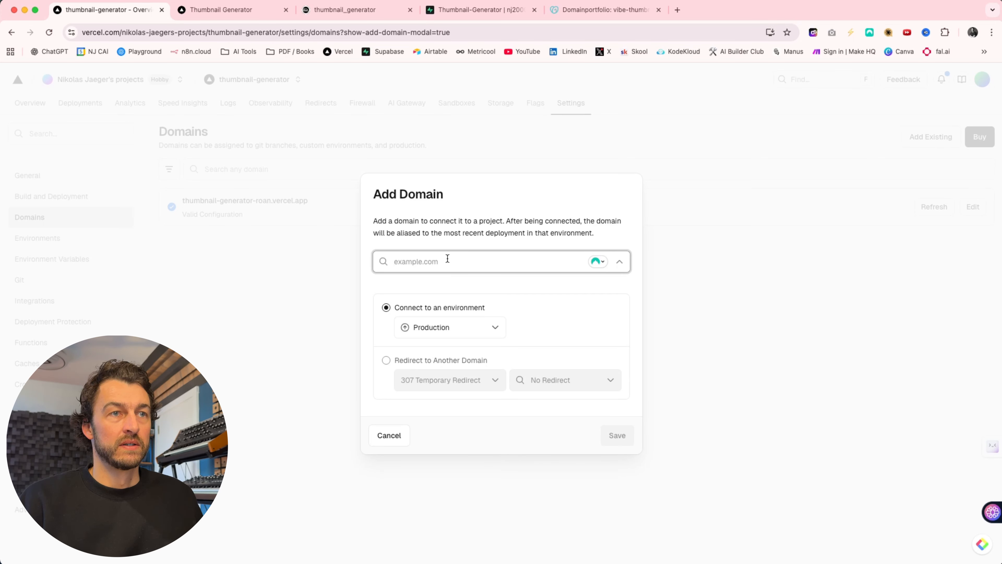
{"action": "key", "text": "super+v"}
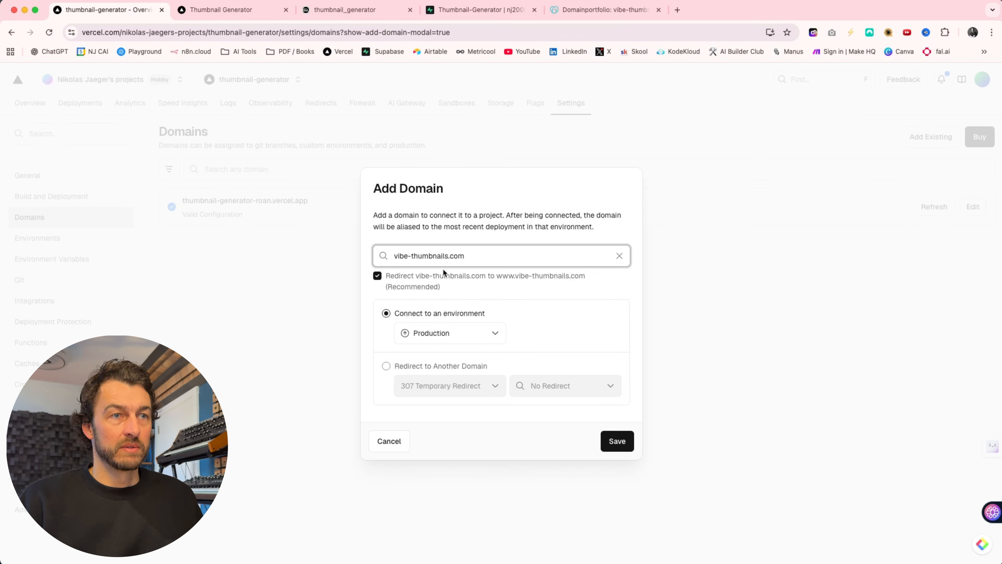
{"action": "key", "text": "super+Left"}
{"action": "type", "text": "www."}
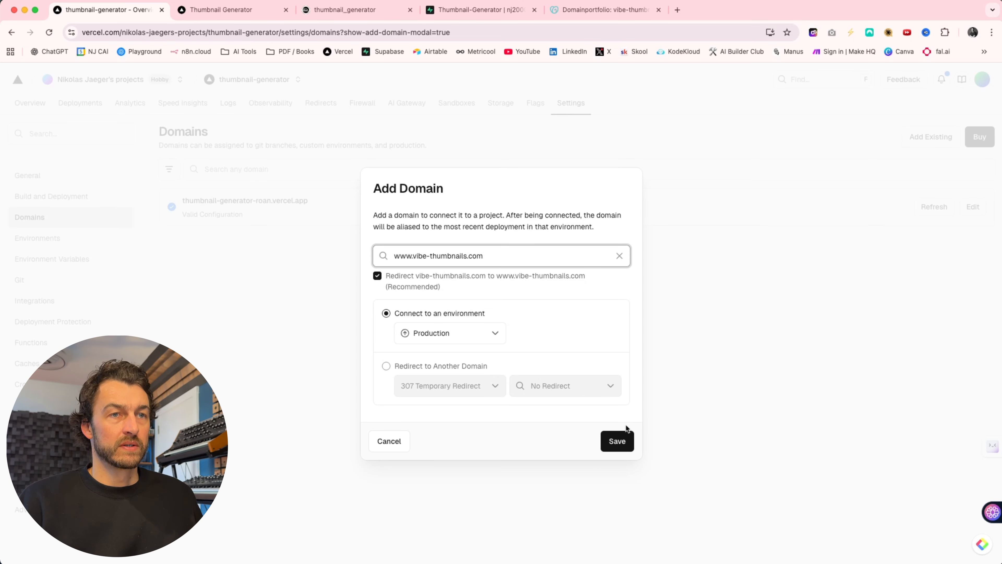
{"action": "left_click", "coordinate": [617, 442]}
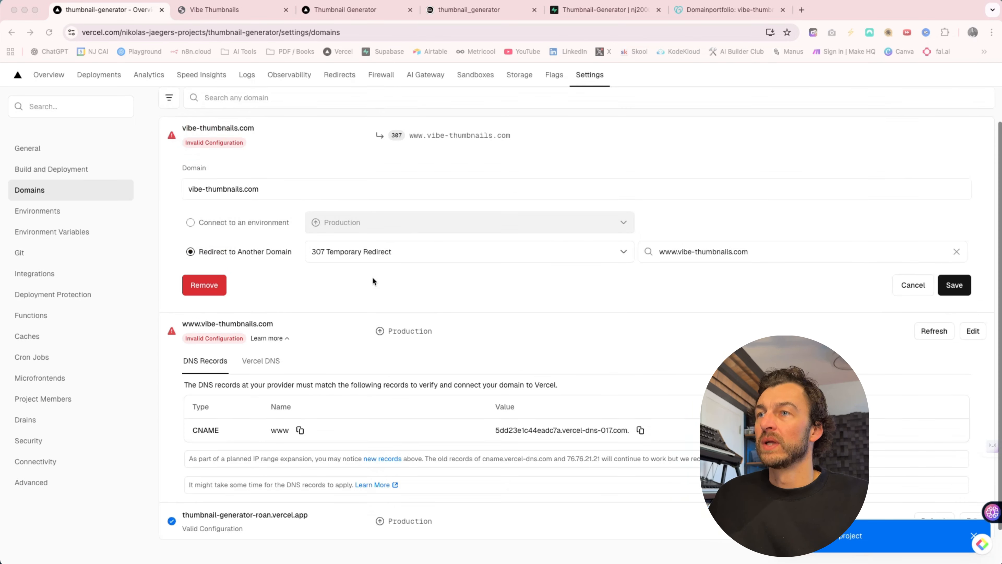
{"action": "scroll", "coordinate": [373, 278], "scroll_direction": "up", "scroll_amount": 1}
{"action": "scroll", "coordinate": [373, 278], "scroll_direction": "down", "scroll_amount": 1}
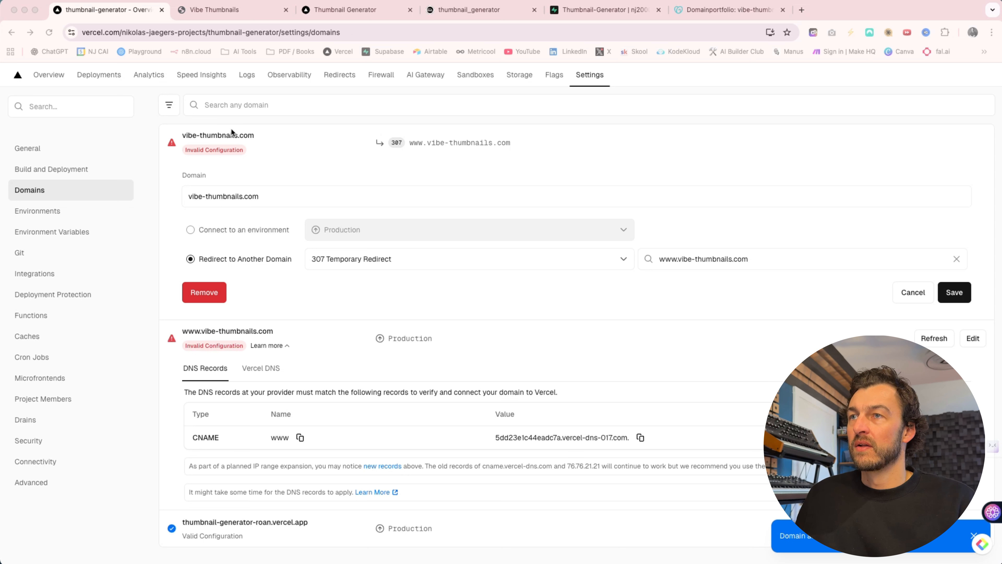
{"action": "scroll", "coordinate": [276, 163], "scroll_direction": "down", "scroll_amount": 1}
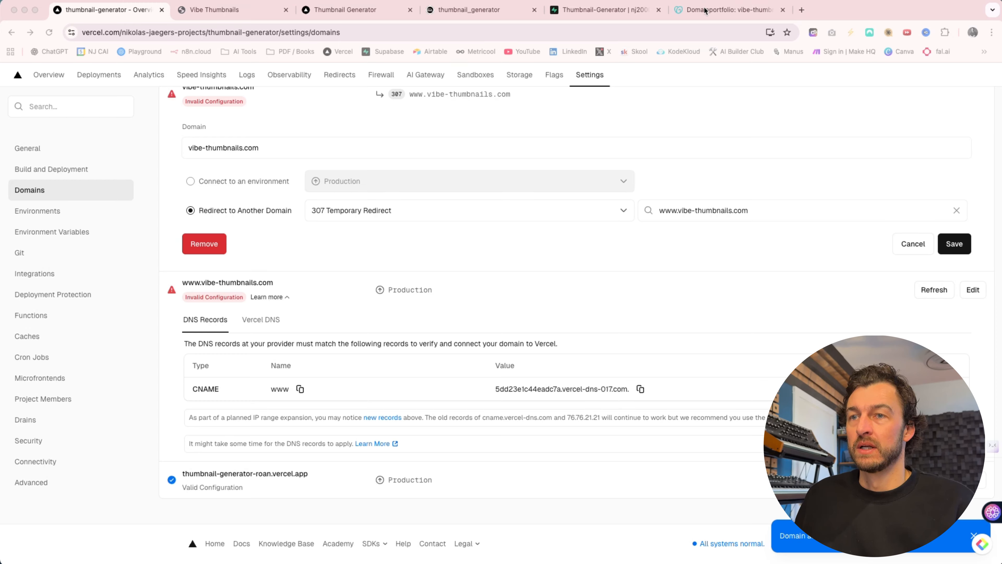
{"action": "left_click", "coordinate": [640, 389]}
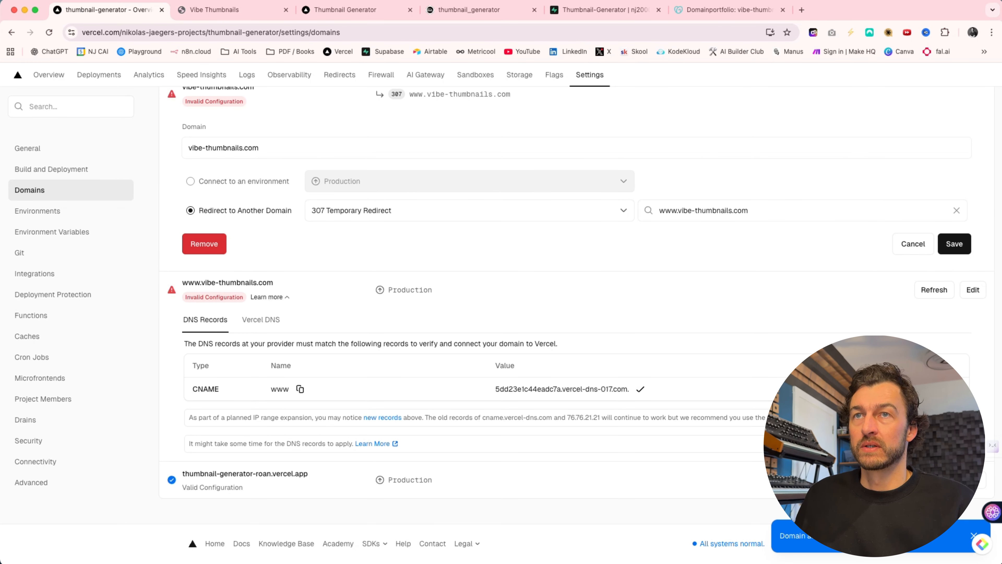
- Switch to GoDaddy and change the www CNAME record's value to 5dd23e1c44eadc7a.vercel-dns-017.com., saving the record
{"action": "left_click", "coordinate": [728, 9]}
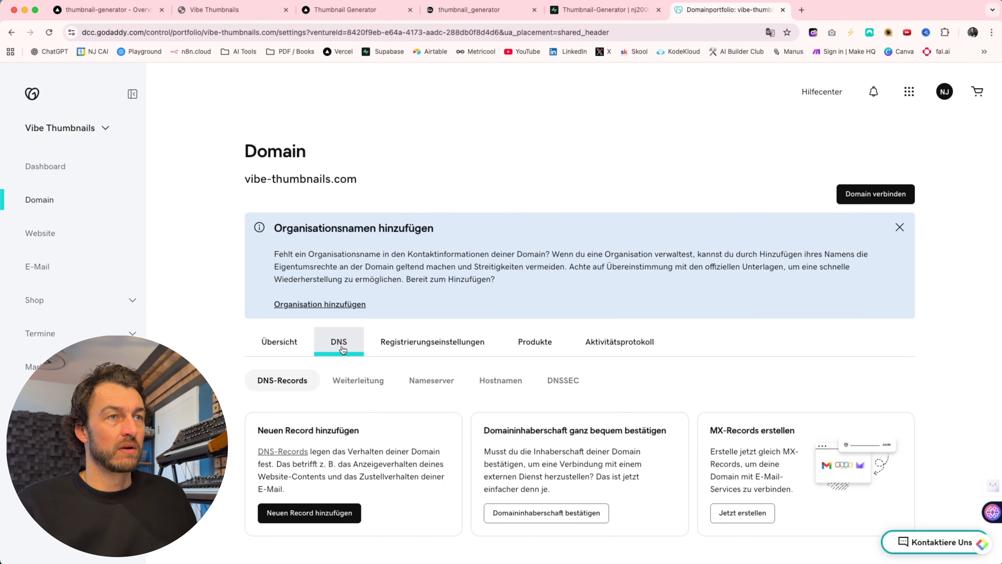
{"action": "scroll", "coordinate": [339, 348], "scroll_direction": "down", "scroll_amount": 10}
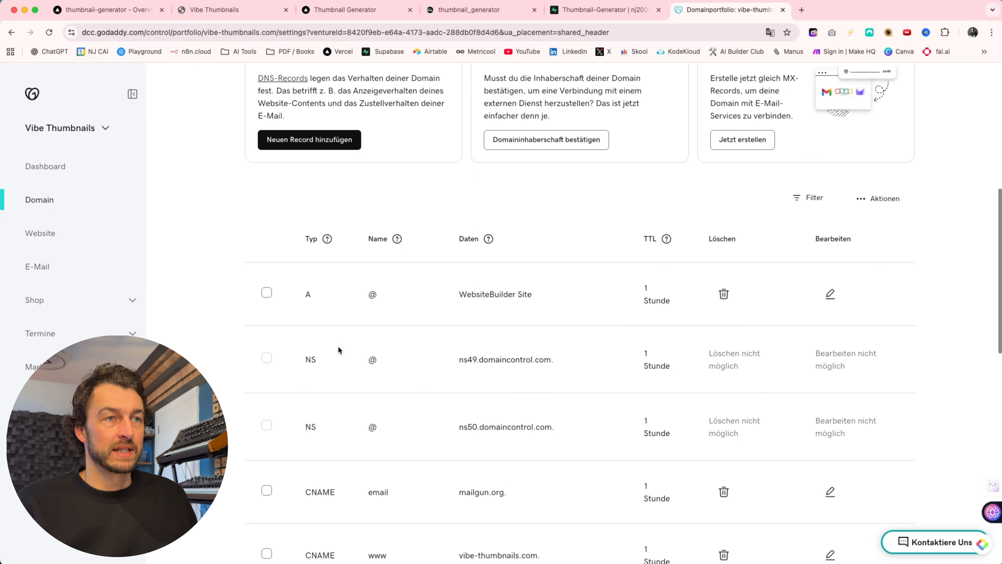
{"action": "scroll", "coordinate": [338, 349], "scroll_direction": "down", "scroll_amount": 5}
{"action": "scroll", "coordinate": [422, 402], "scroll_direction": "down", "scroll_amount": 2}
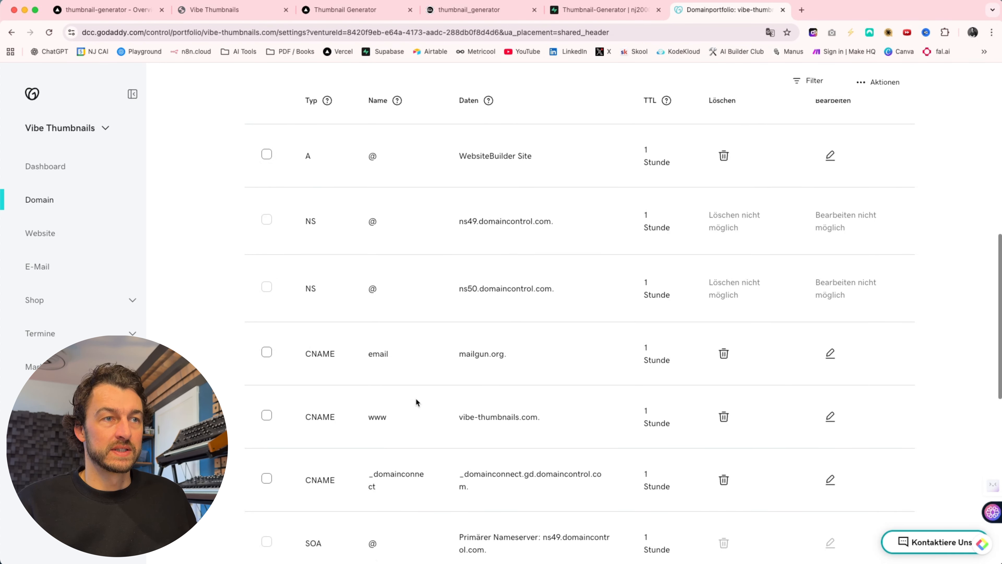
{"action": "scroll", "coordinate": [416, 398], "scroll_direction": "down", "scroll_amount": 3}
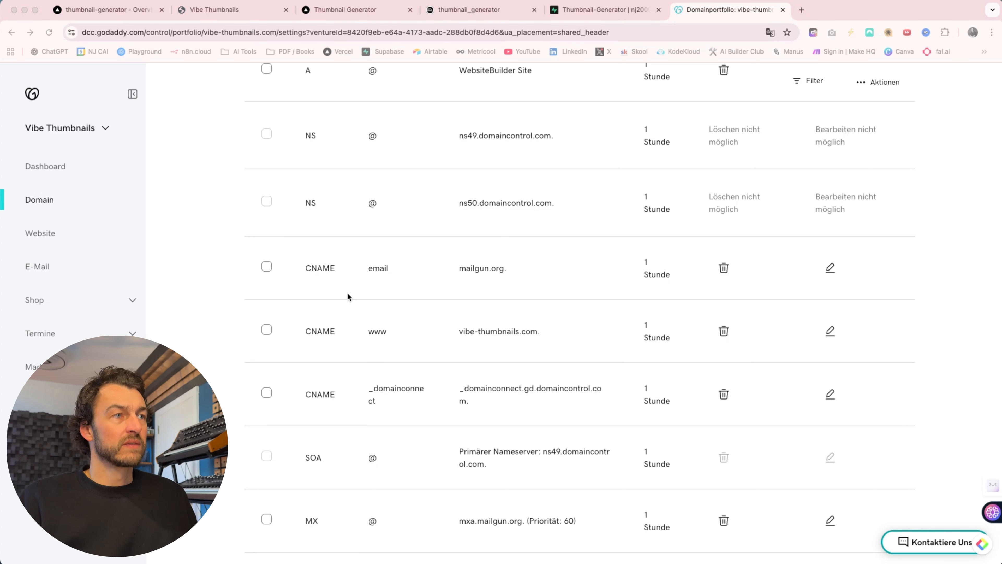
{"action": "scroll", "coordinate": [347, 357], "scroll_direction": "down", "scroll_amount": 1}
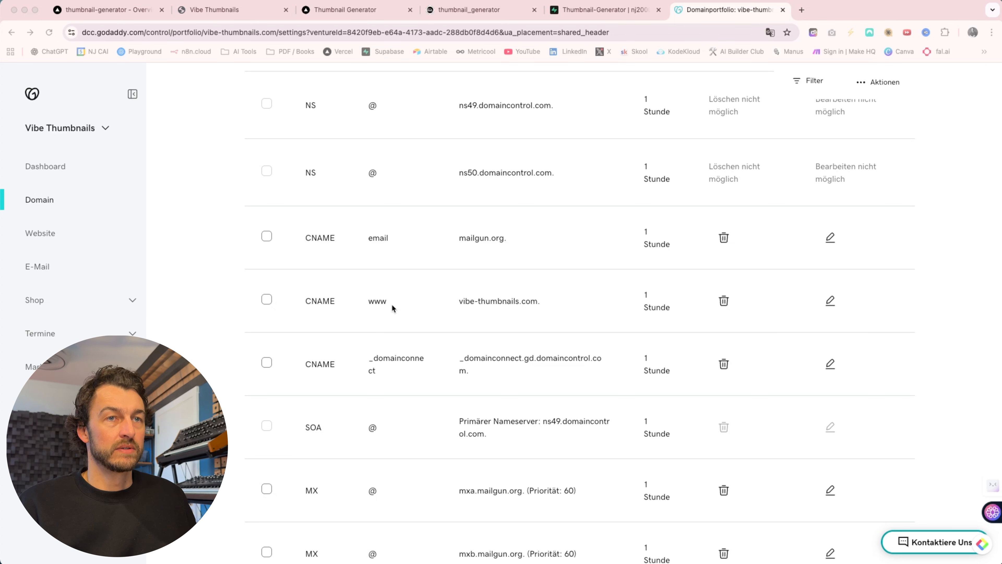
{"action": "left_click", "coordinate": [830, 302]}
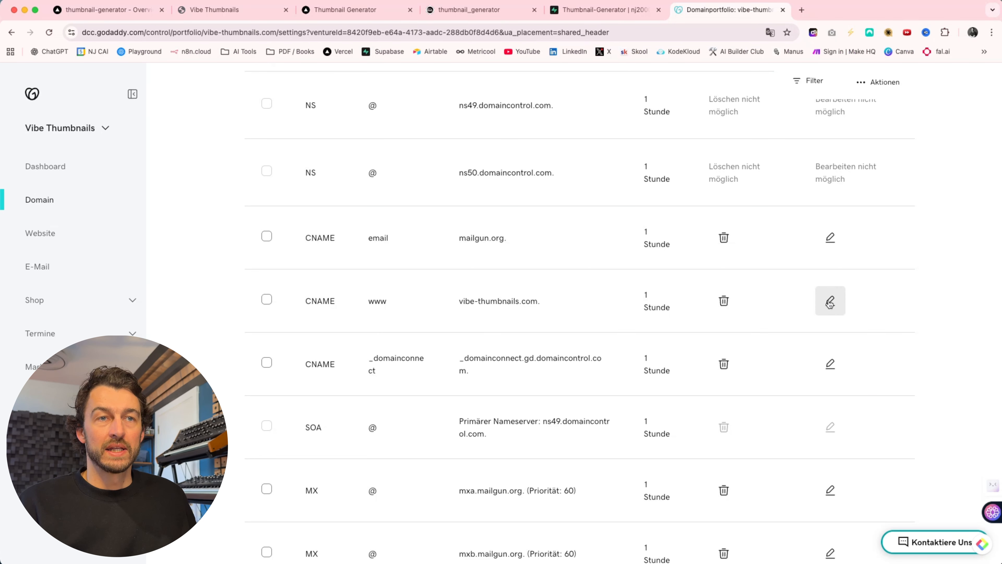
{"action": "left_click", "coordinate": [830, 302]}
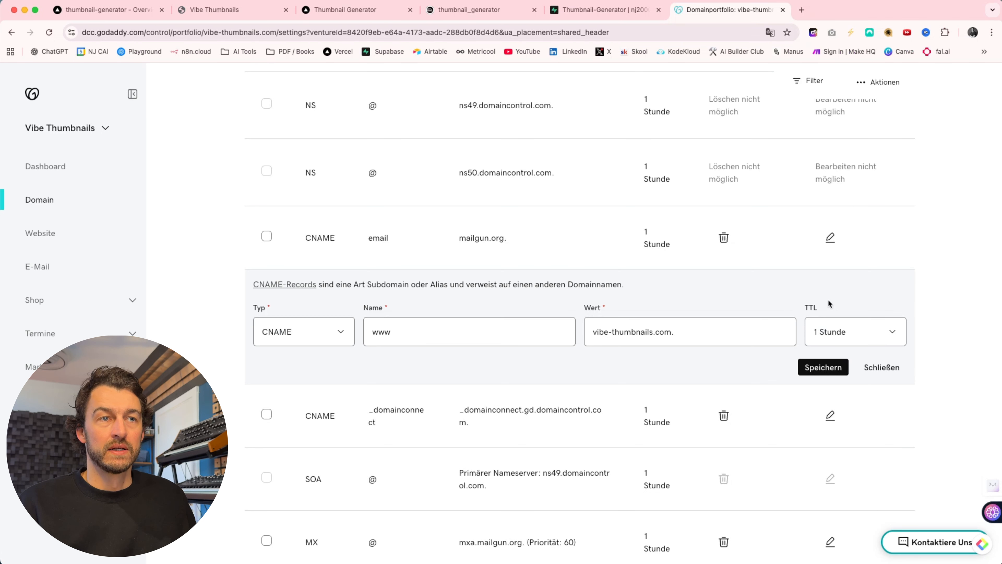
{"action": "triple_click", "coordinate": [617, 333]}
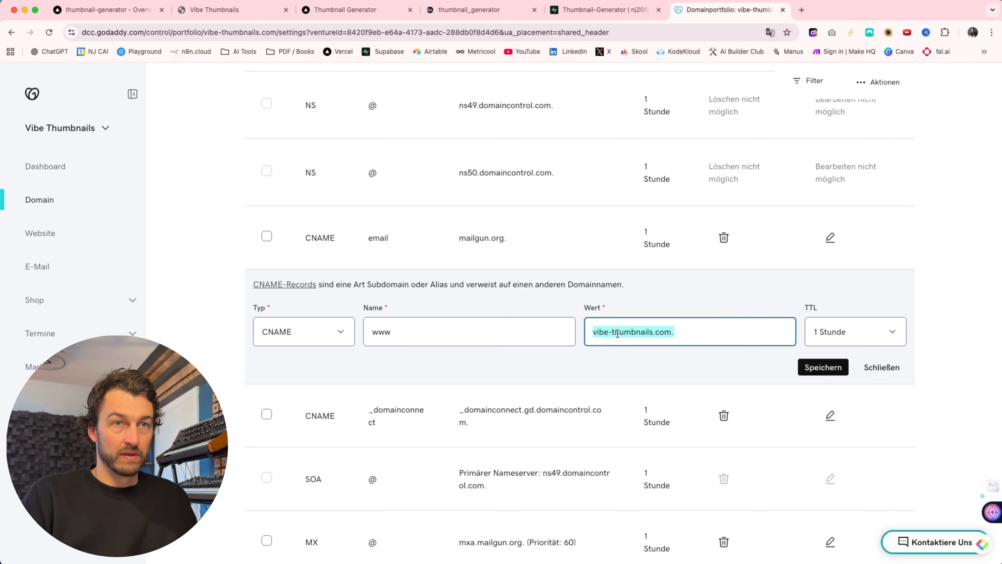
{"action": "key", "text": "super+v"}
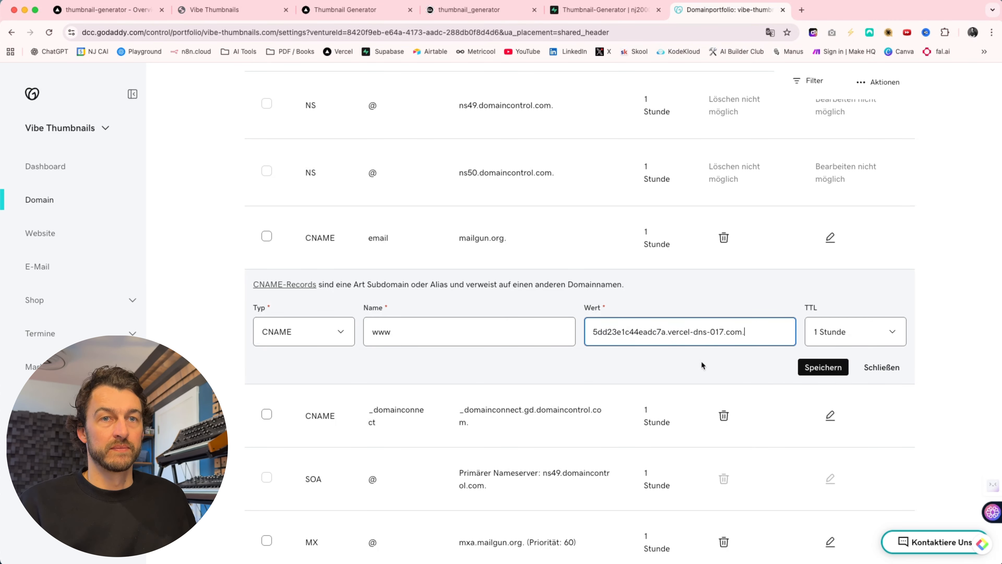
{"action": "left_click", "coordinate": [821, 369]}
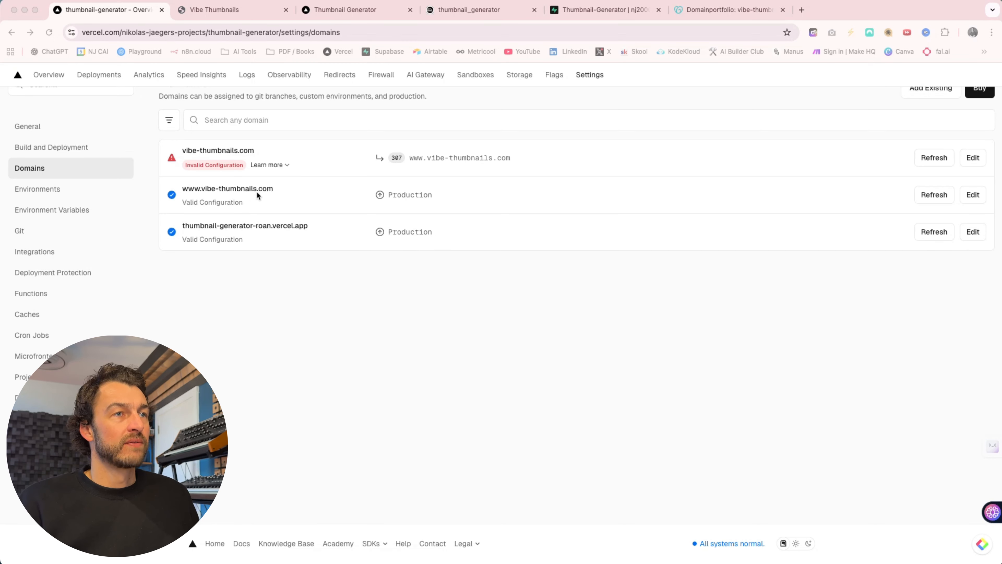
{"action": "left_click", "coordinate": [235, 191]}
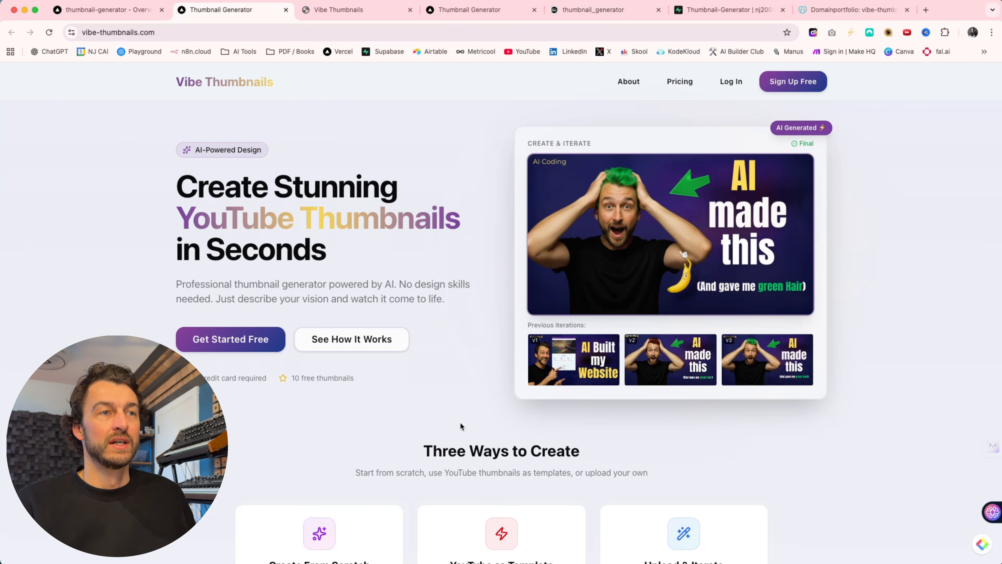
{"action": "scroll", "coordinate": [461, 426], "scroll_direction": "down", "scroll_amount": 2}
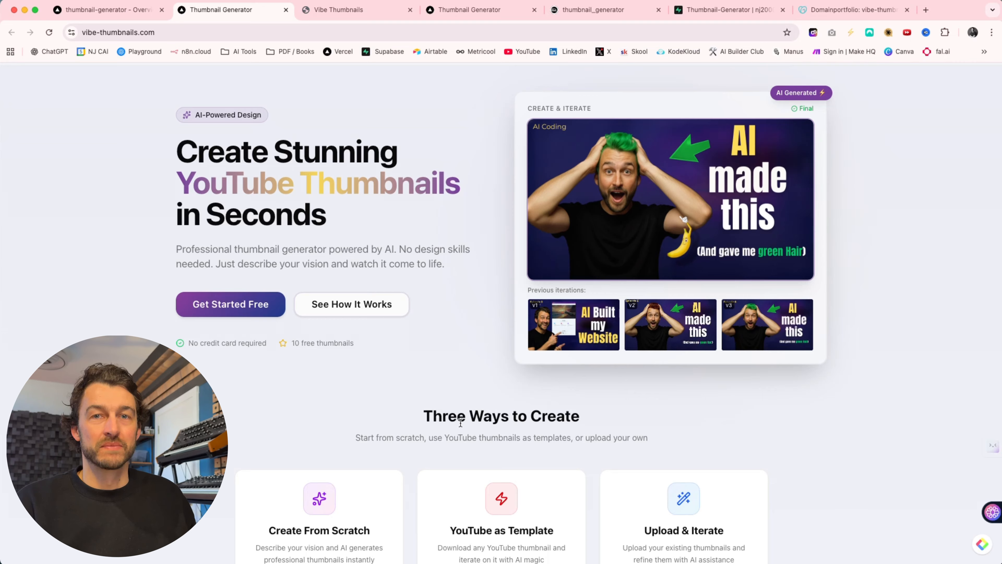
{"action": "scroll", "coordinate": [118, 249], "scroll_direction": "up", "scroll_amount": 2}
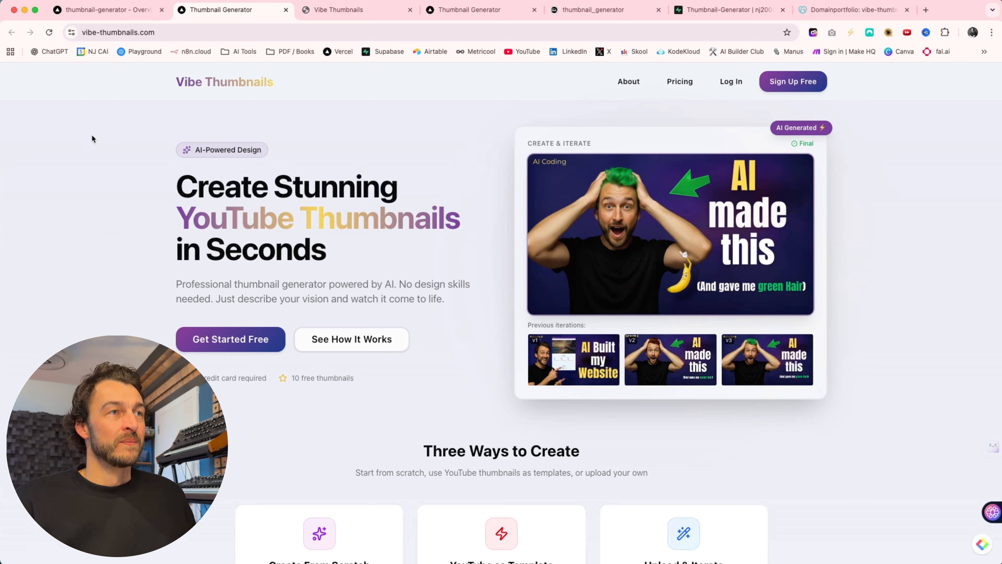
- Back in Vercel's domain settings, show the required DNS records for vibe-thumbnails.com and copy the A record value 216.198.79.1
{"action": "left_click", "coordinate": [90, 16]}
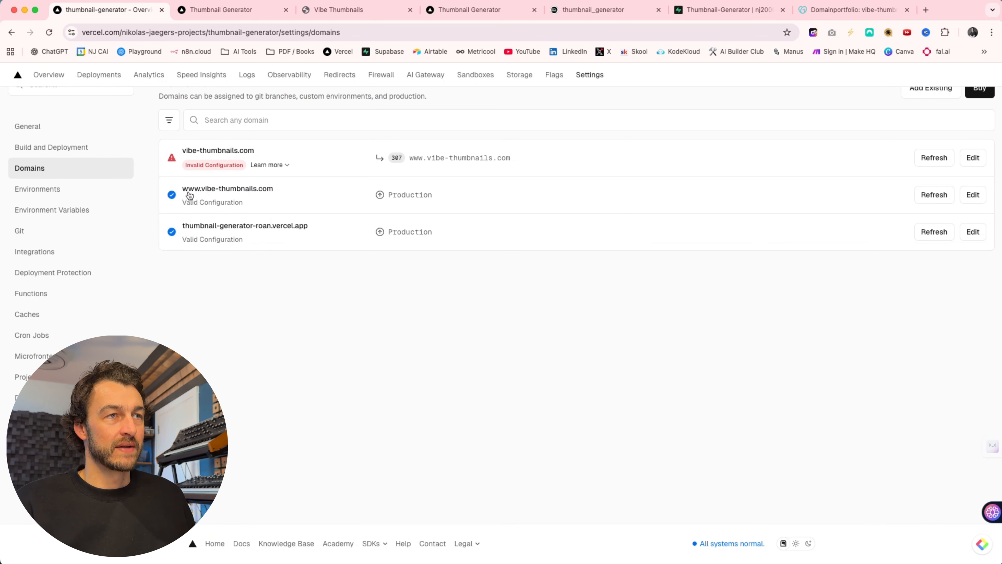
{"action": "left_click", "coordinate": [212, 165]}
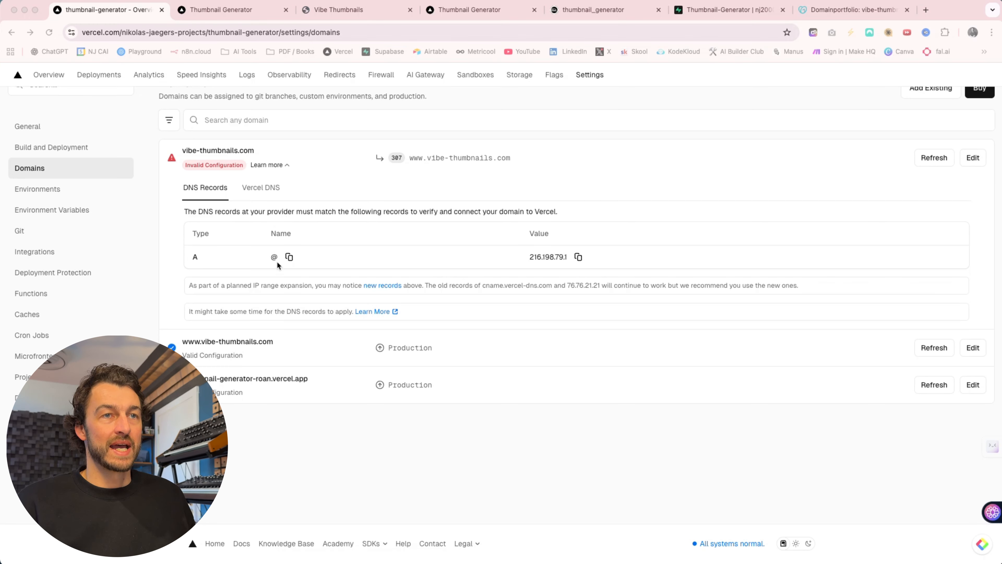
{"action": "left_click", "coordinate": [577, 257]}
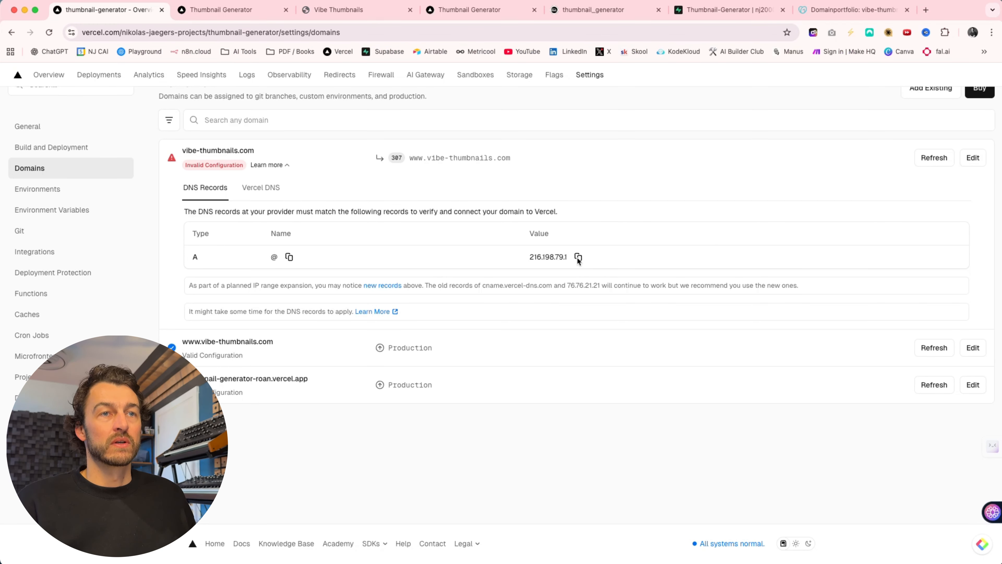
- Switch to GoDaddy and set the value of the A record named @ to 216.198.79.1, saving the record
{"action": "left_click", "coordinate": [842, 11]}
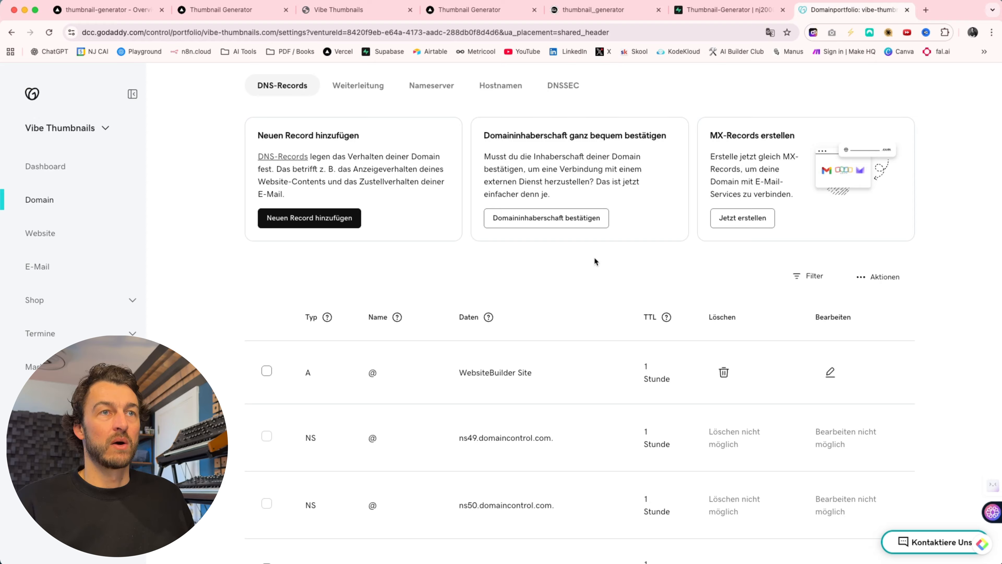
{"action": "scroll", "coordinate": [469, 275], "scroll_direction": "down", "scroll_amount": 8}
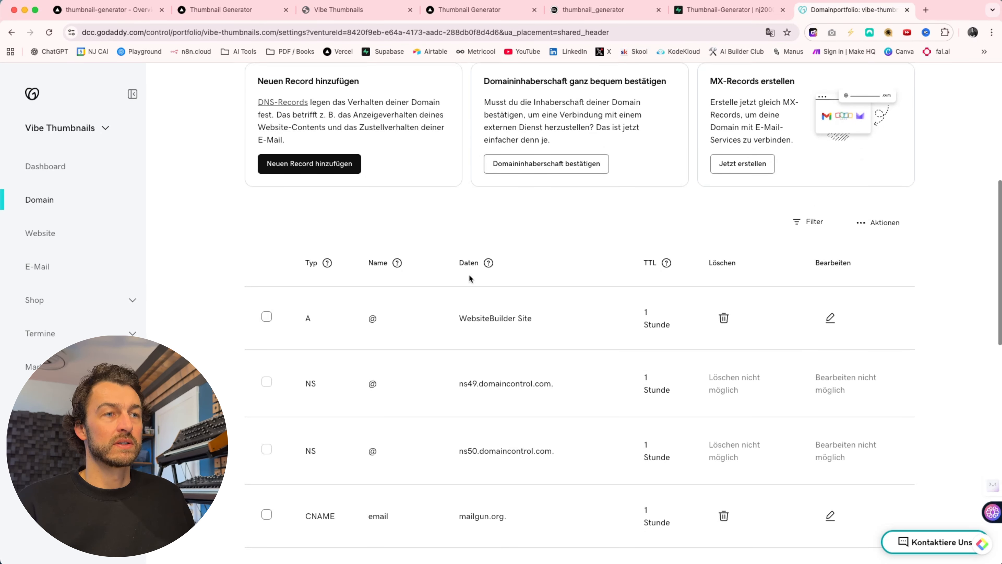
{"action": "scroll", "coordinate": [469, 275], "scroll_direction": "down", "scroll_amount": 7}
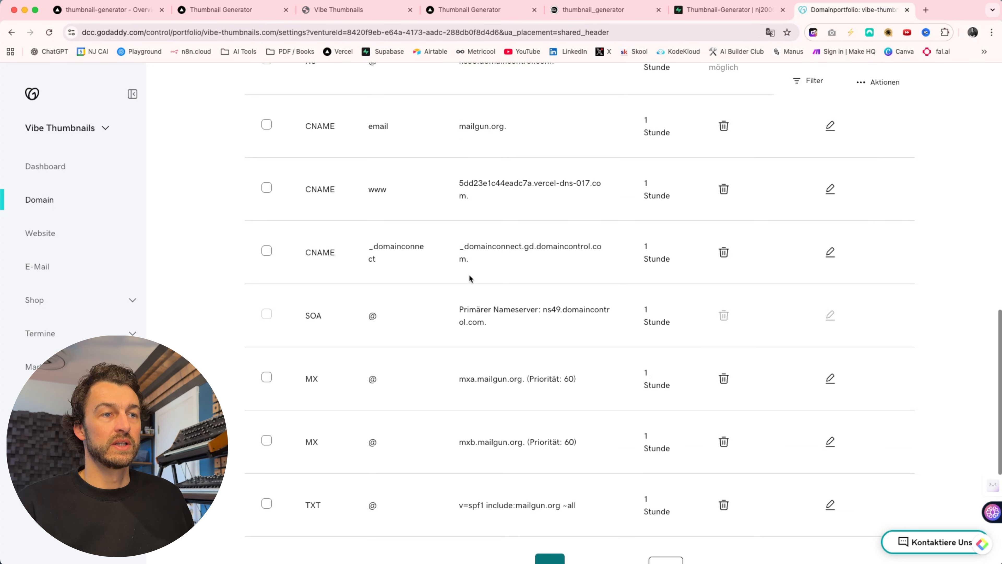
{"action": "scroll", "coordinate": [470, 274], "scroll_direction": "up", "scroll_amount": 13}
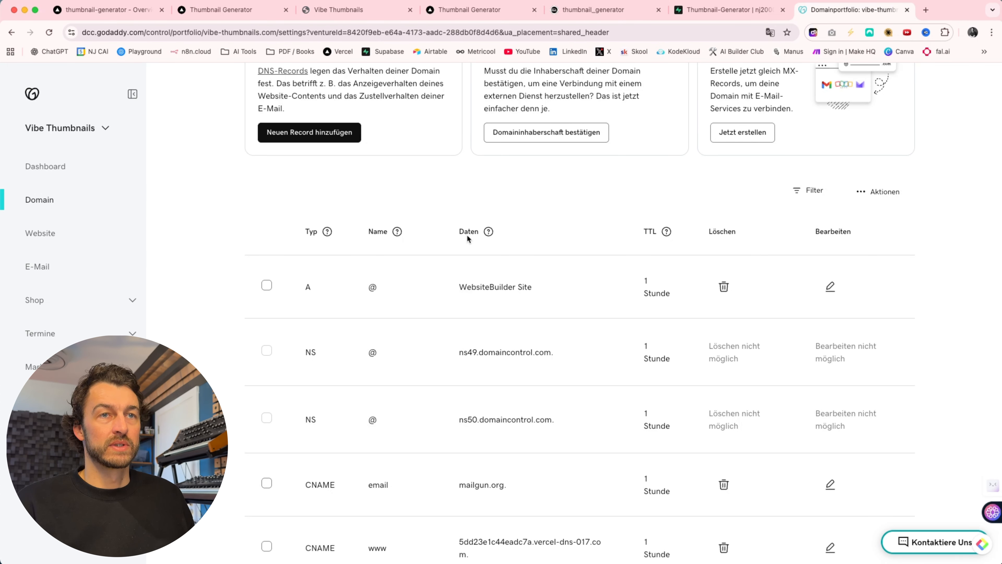
{"action": "left_click", "coordinate": [830, 285]}
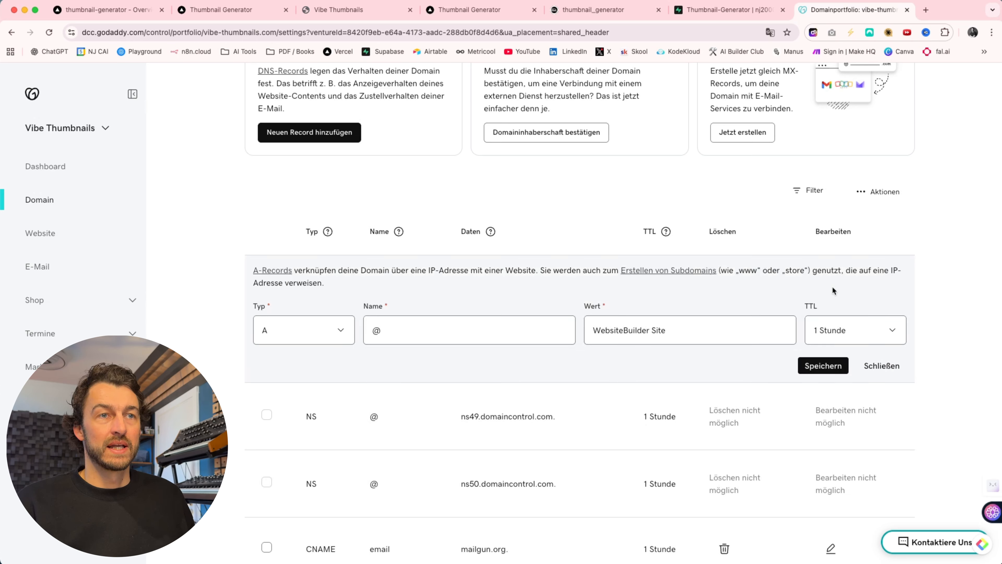
{"action": "triple_click", "coordinate": [603, 330]}
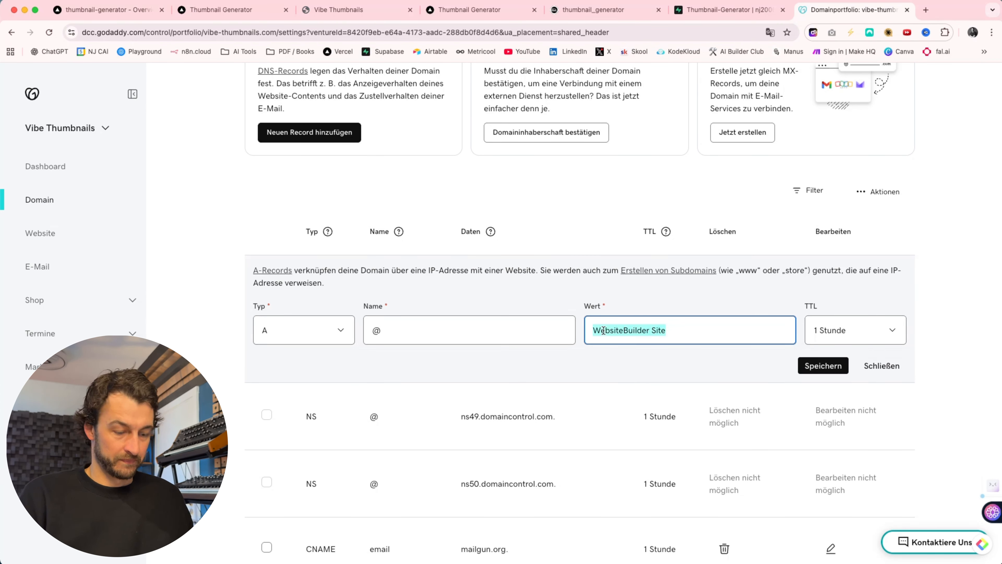
{"action": "key", "text": "super+v"}
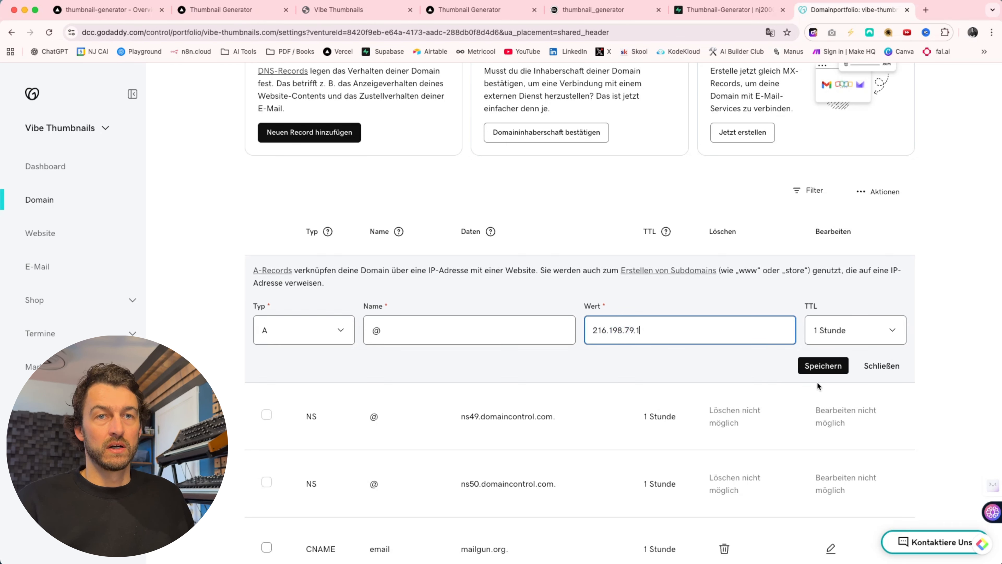
{"action": "left_click", "coordinate": [827, 367]}
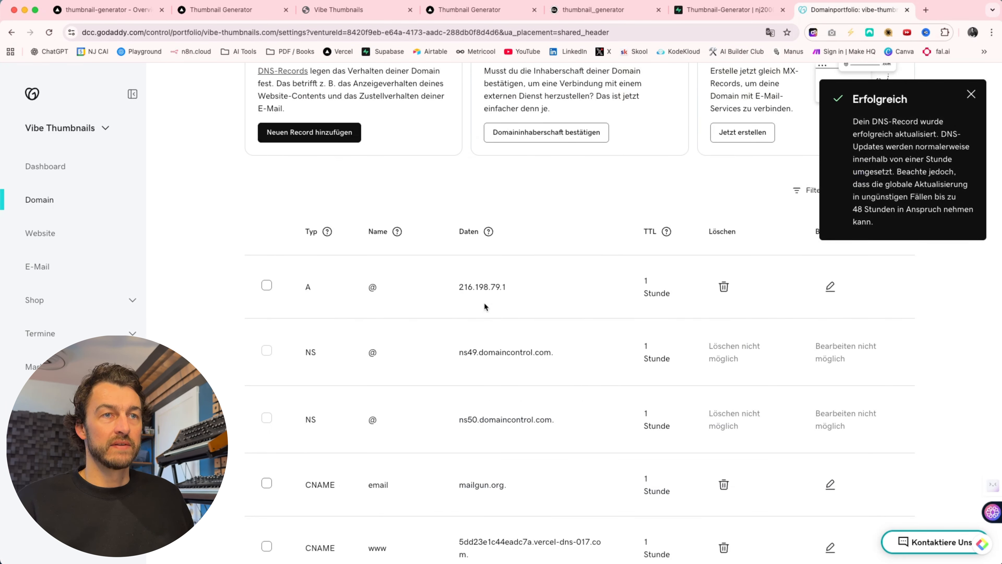
- Switch back to Vercel and reload the domain settings to recheck the configuration of vibe-thumbnails.com
{"action": "left_click", "coordinate": [117, 13]}
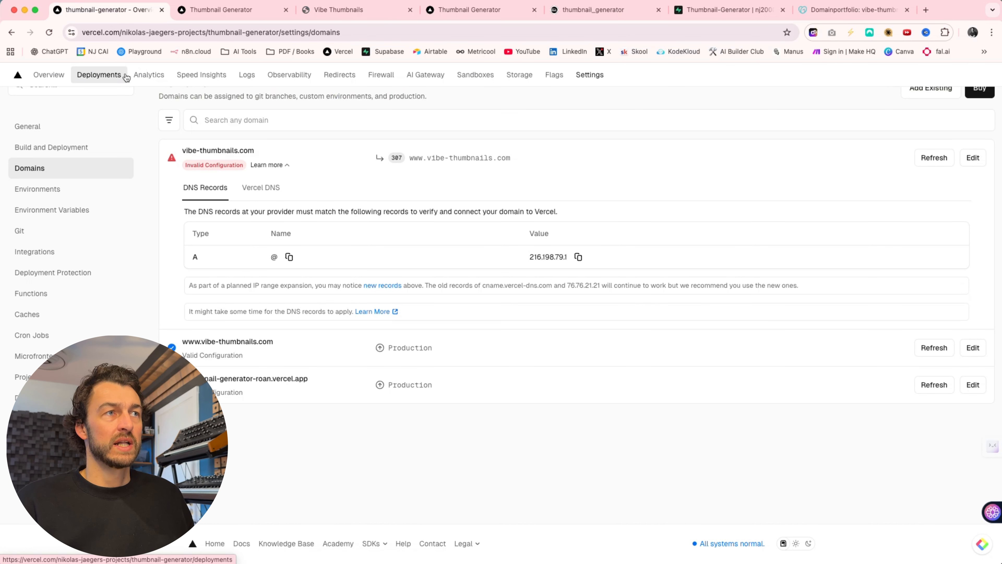
{"action": "left_click", "coordinate": [48, 33]}
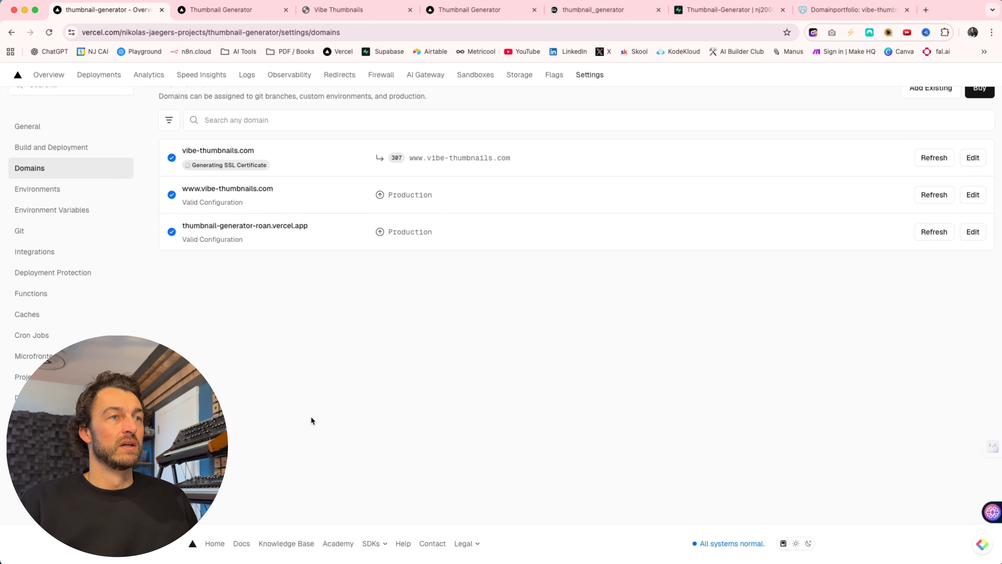